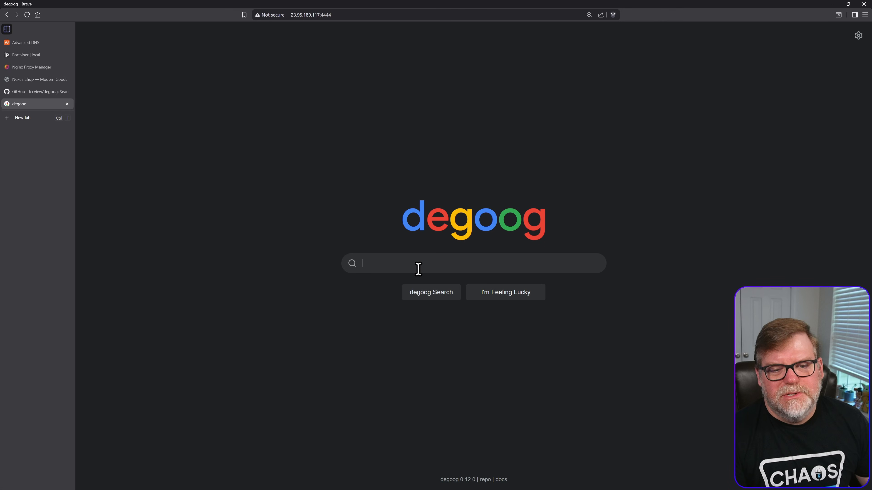
# - Search the web for "Virginia" and look through the result entries
pyautogui.write('Virginia')
pyautogui.press('Return')
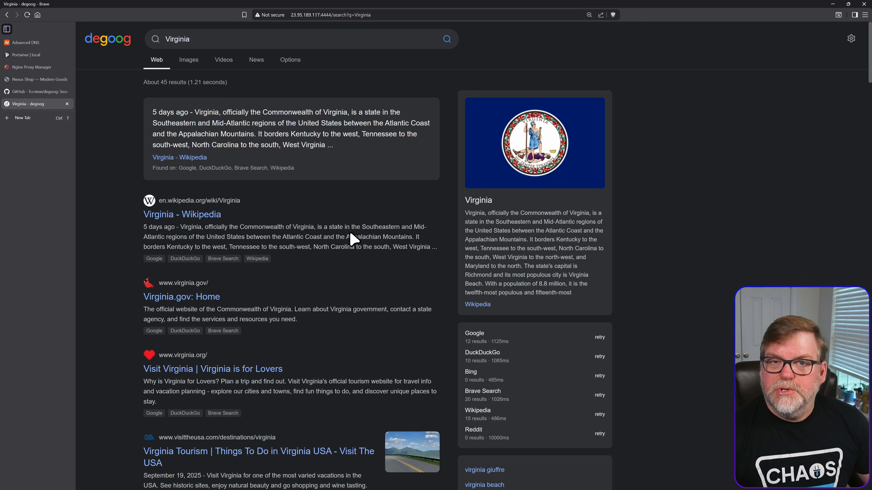
pyautogui.scroll(-3, 291, 354)
pyautogui.scroll(-8, 290, 354)
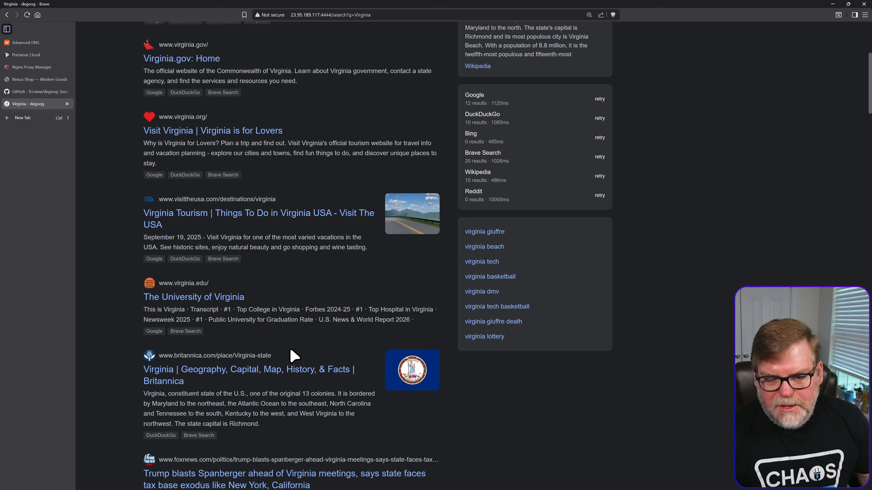
pyautogui.scroll(3, 289, 352)
pyautogui.scroll(8, 290, 352)
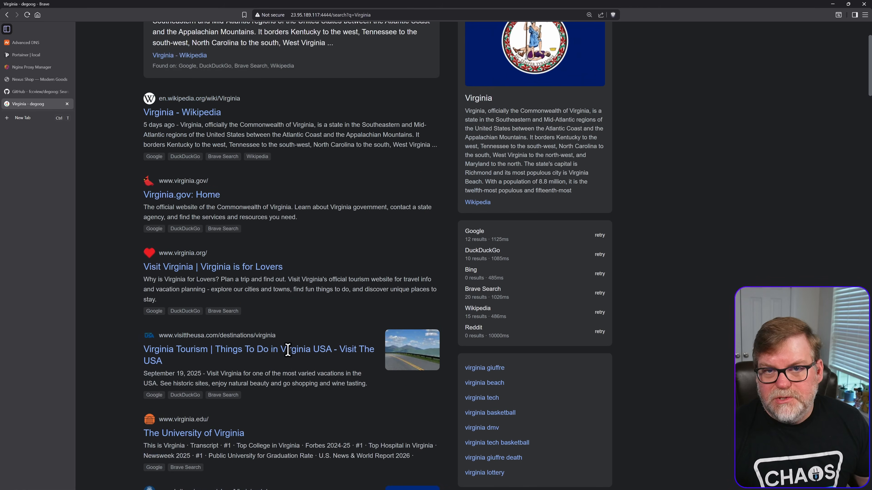
pyautogui.scroll(-1, 288, 350)
pyautogui.scroll(1, 245, 237)
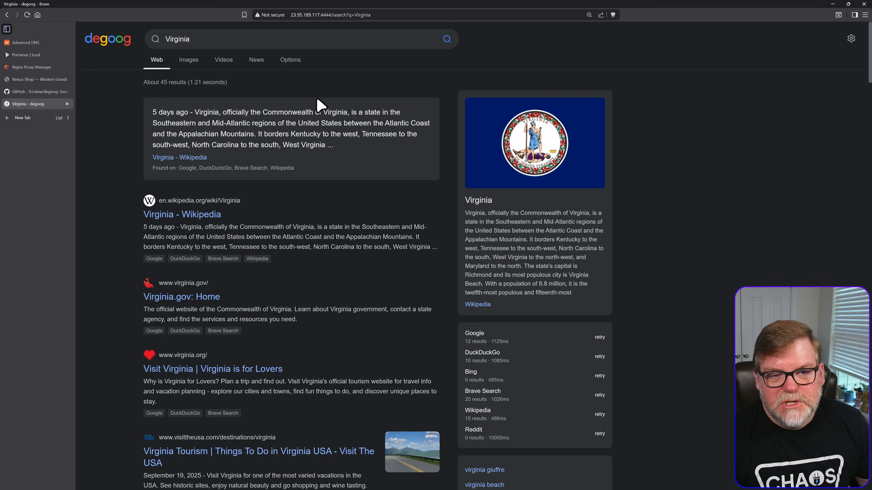
# - Limit the Virginia web results to the past month and look over the filtered list
pyautogui.click(288, 61)
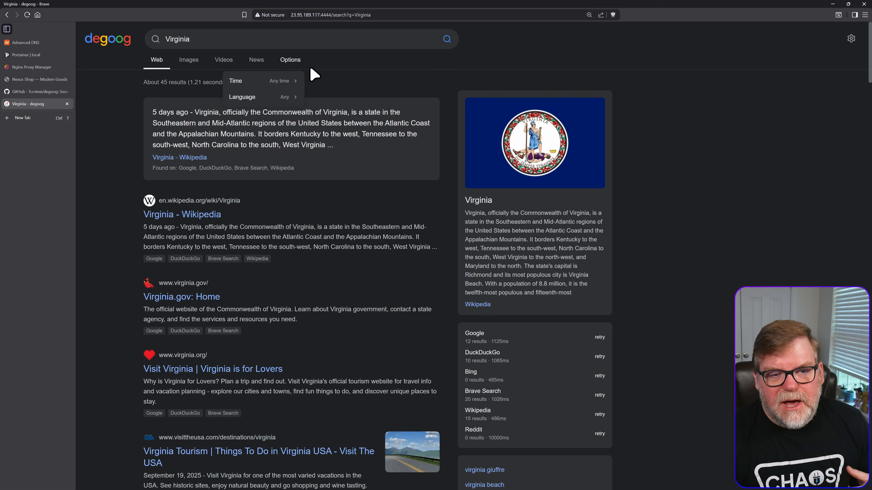
pyautogui.click(271, 85)
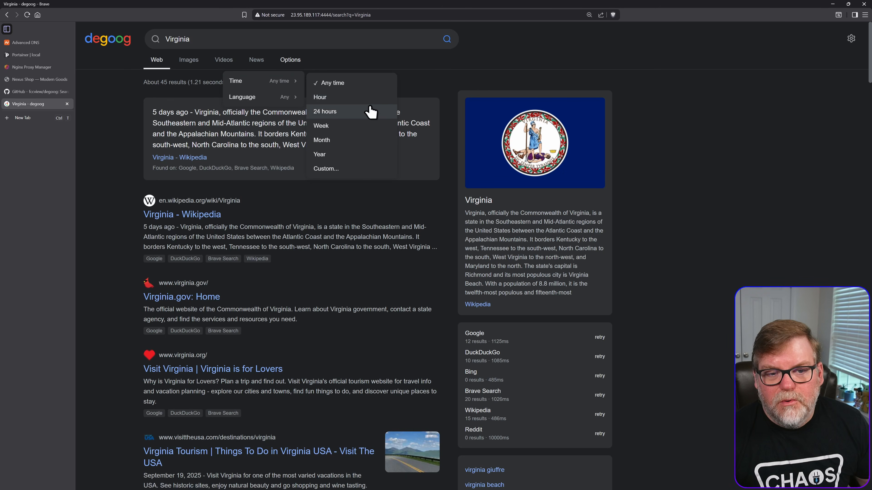
pyautogui.click(342, 139)
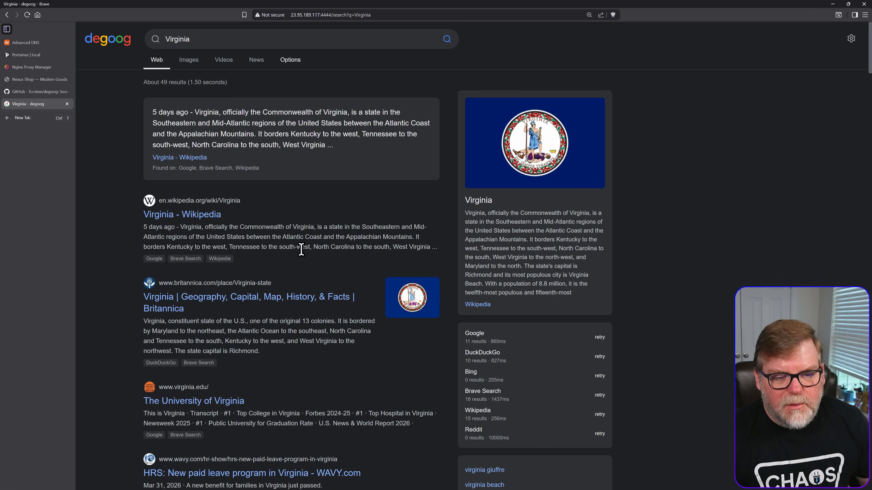
pyautogui.scroll(-4, 254, 347)
pyautogui.scroll(4, 254, 347)
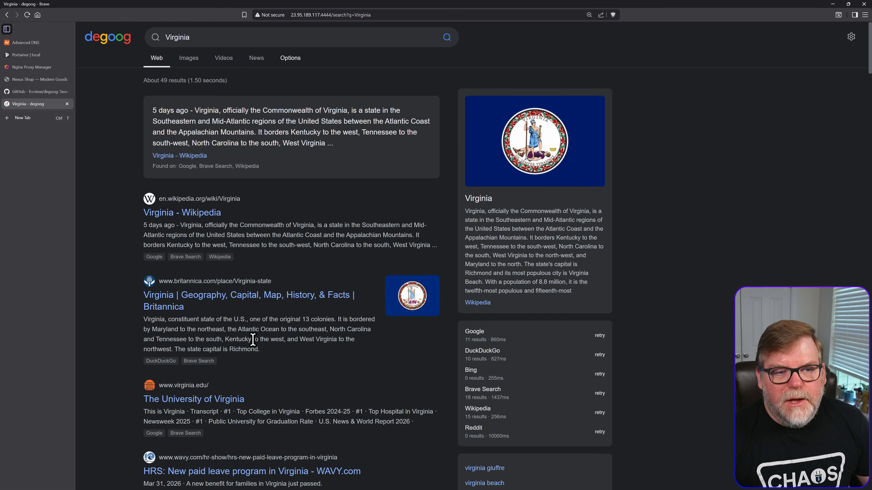
# - Examine the languages offered for filtering the search results, leaving the language unset
pyautogui.click(288, 62)
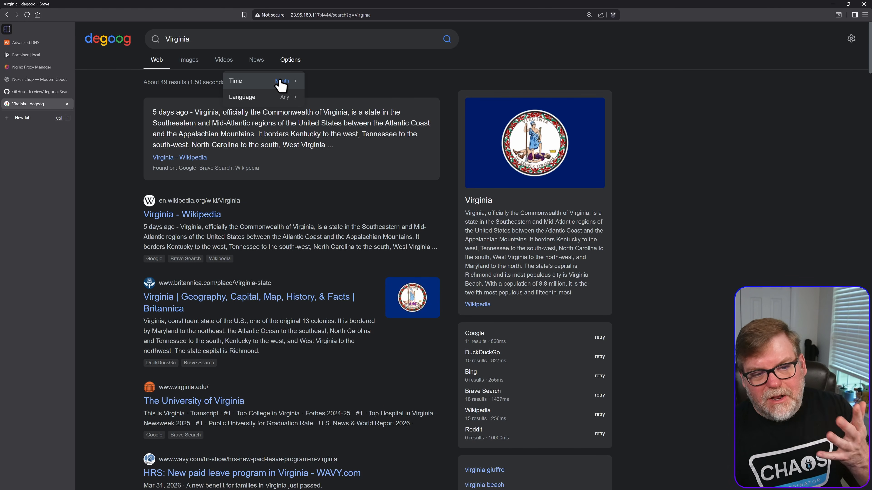
pyautogui.click(281, 98)
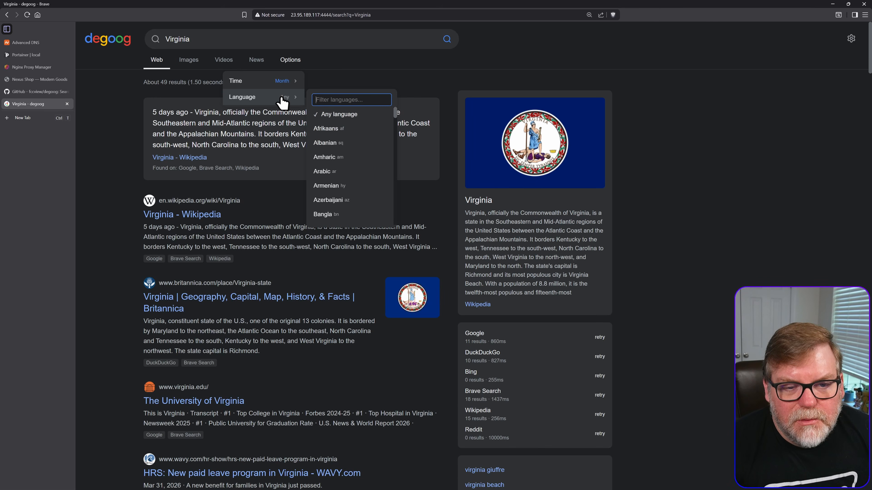
pyautogui.scroll(-10, 322, 196)
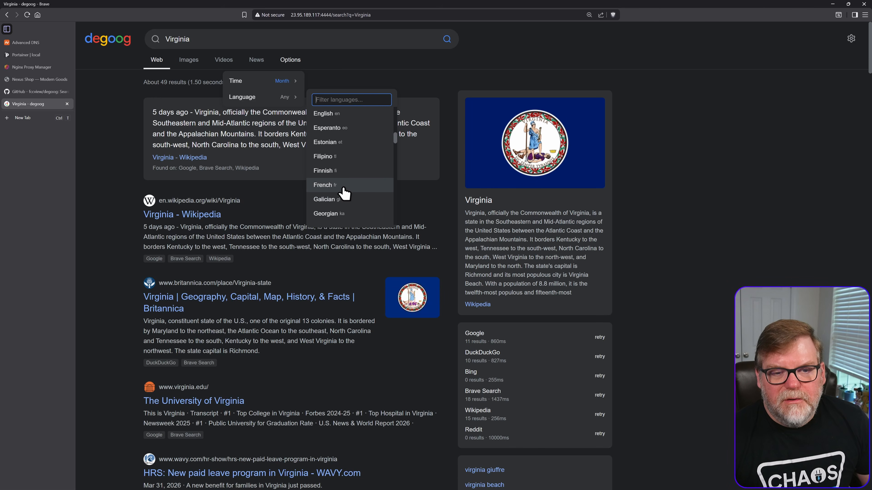
pyautogui.click(682, 114)
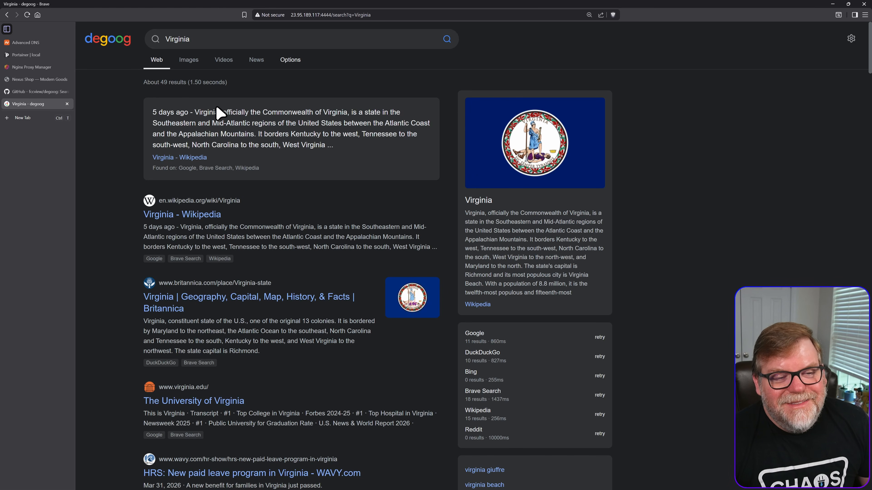
# - Show the image results for the Virginia search and look through them
pyautogui.click(188, 60)
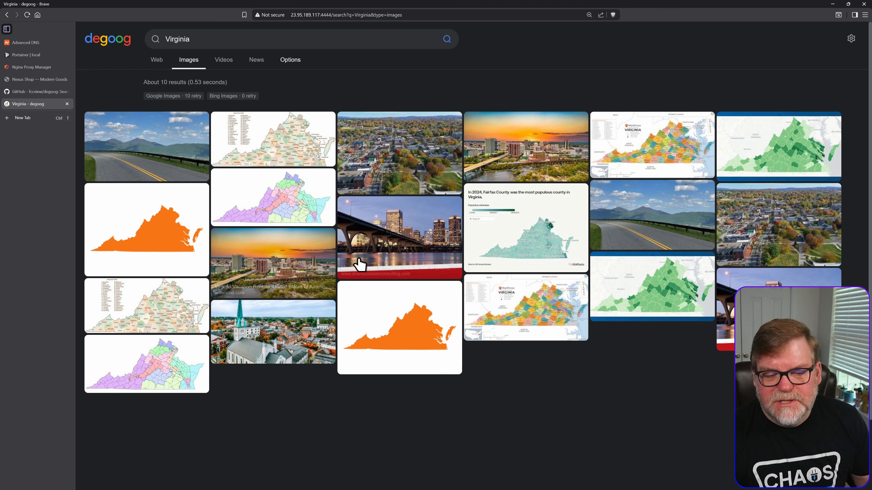
pyautogui.scroll(-1, 400, 272)
pyautogui.scroll(-2, 400, 272)
pyautogui.scroll(3, 394, 274)
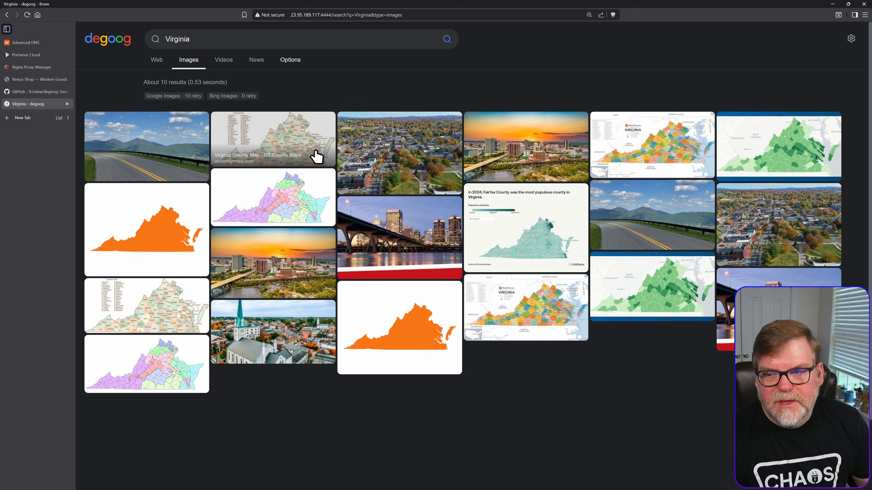
# - Reload the Virginia image search and browse through the refreshed images
pyautogui.click(26, 15)
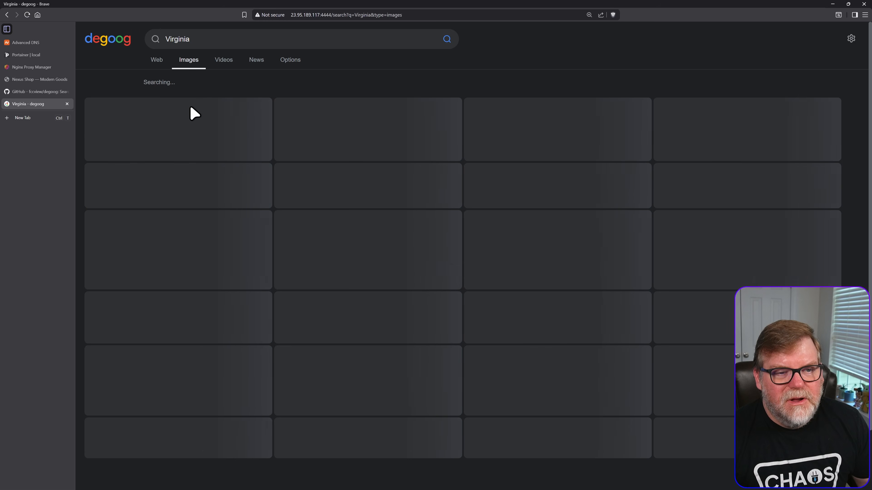
pyautogui.scroll(-2, 340, 235)
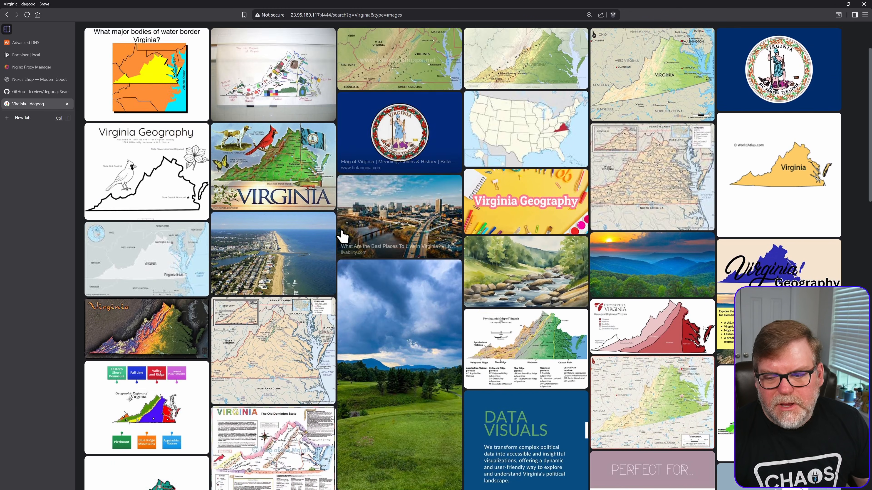
pyautogui.scroll(-12, 342, 236)
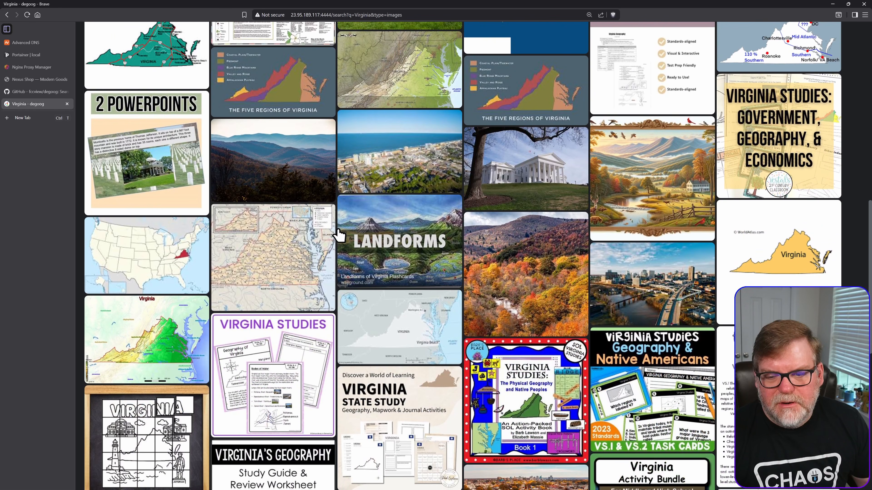
pyautogui.scroll(-9, 340, 235)
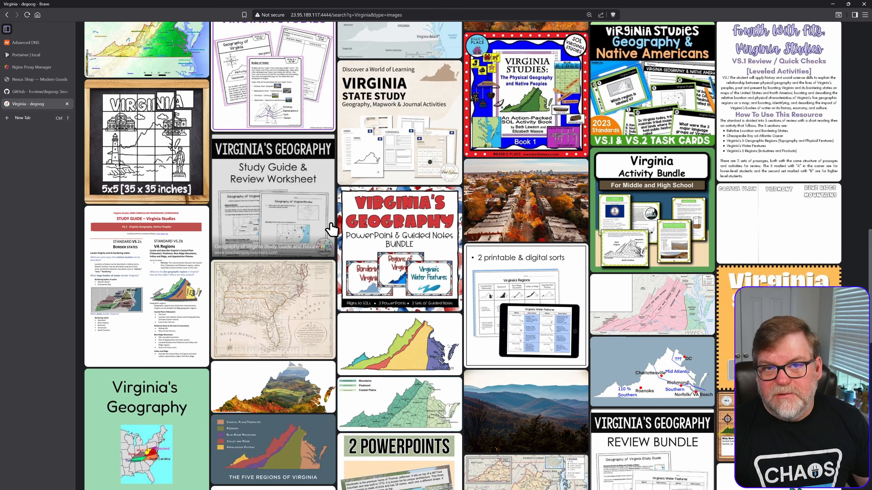
pyautogui.scroll(4, 342, 288)
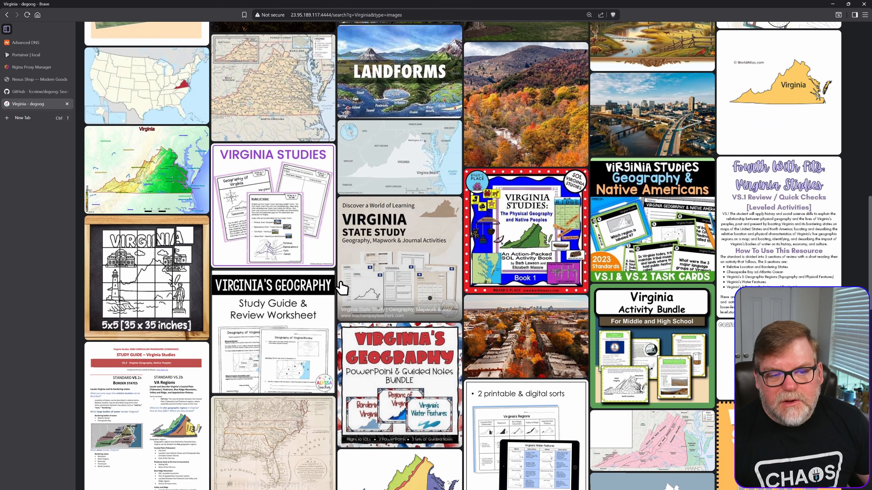
pyautogui.scroll(6, 340, 287)
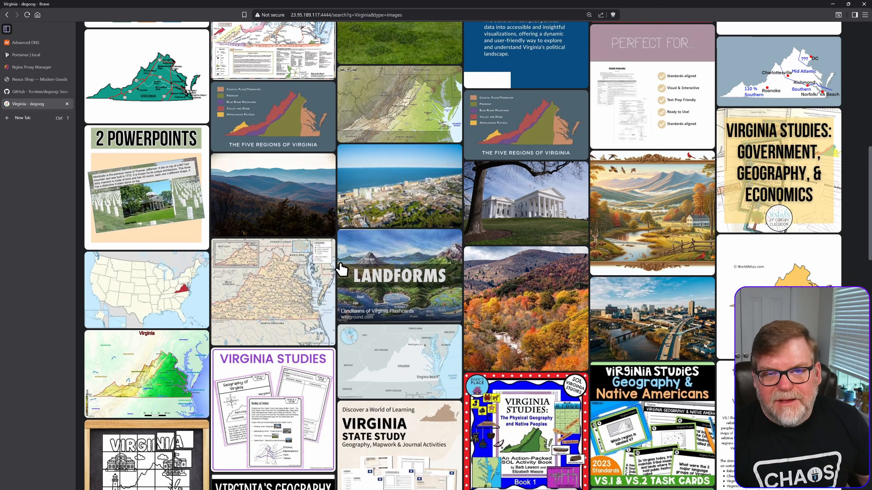
pyautogui.scroll(10, 342, 270)
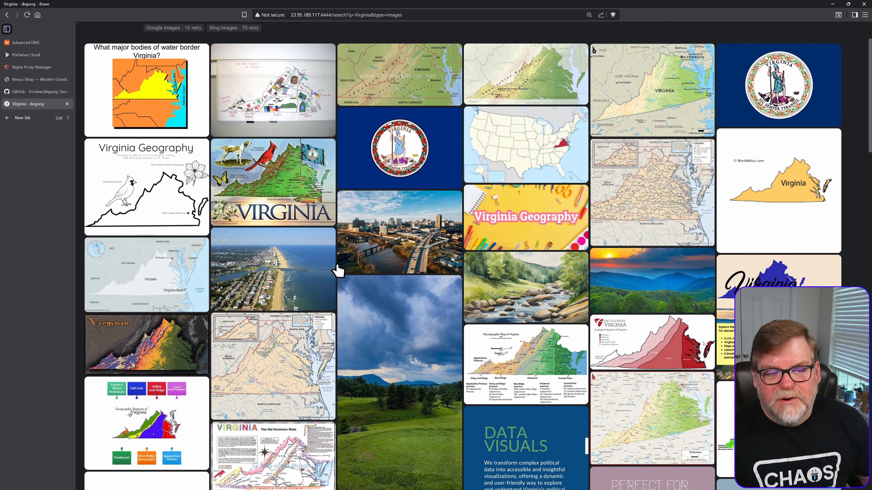
pyautogui.scroll(2, 338, 272)
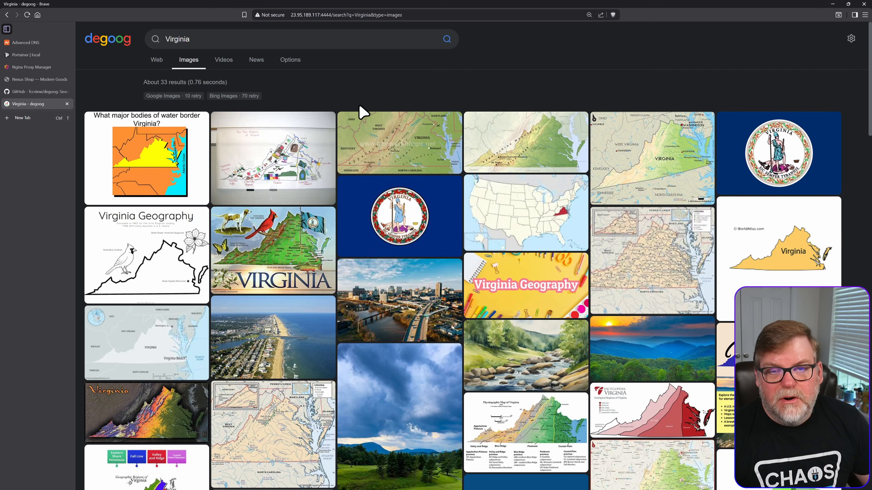
# - View the video and news results for Virginia, ending back on the web results
pyautogui.click(222, 62)
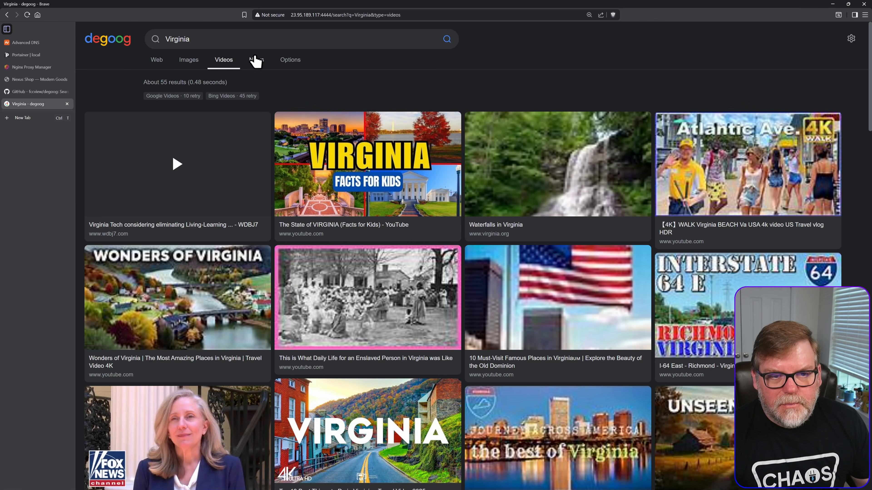
pyautogui.click(256, 62)
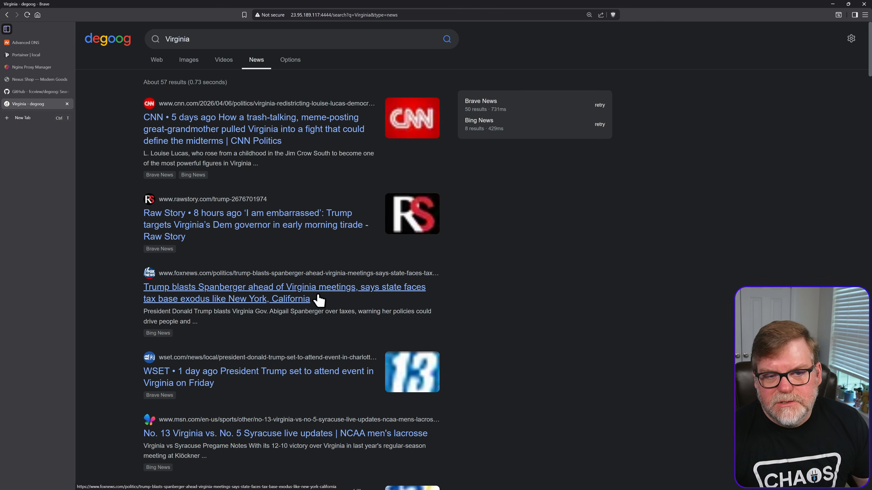
pyautogui.click(291, 62)
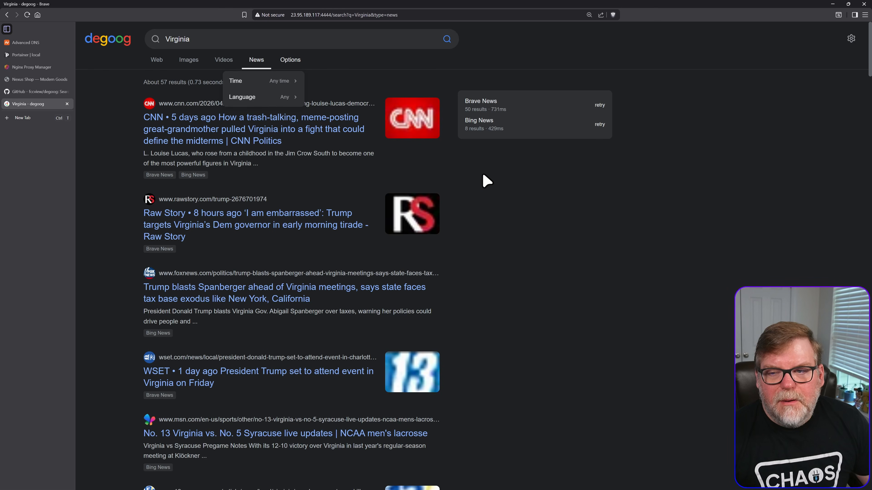
pyautogui.click(482, 175)
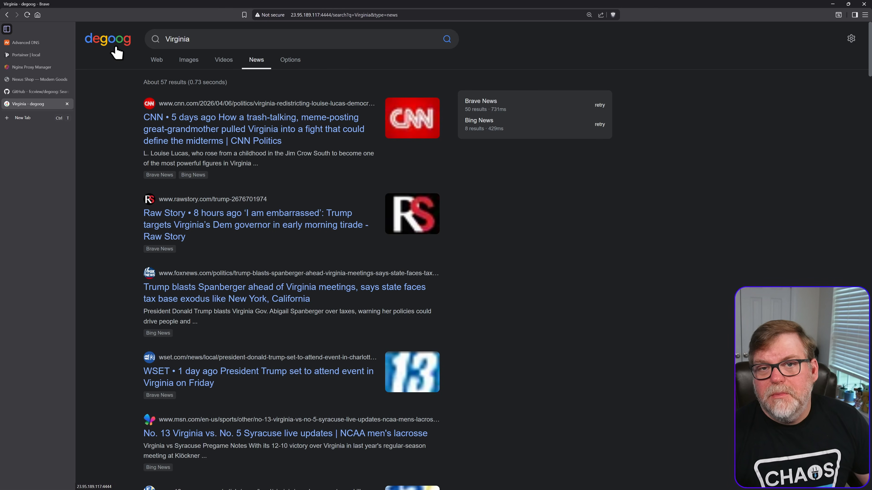
pyautogui.click(158, 65)
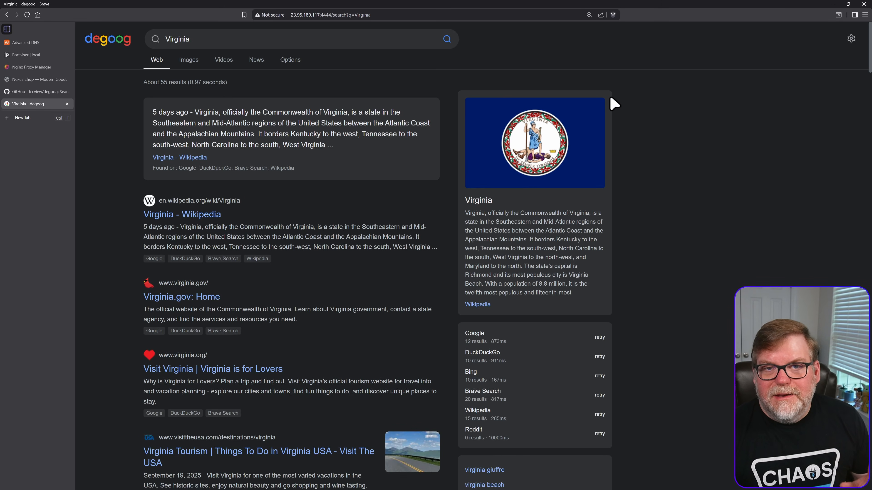
# - Open the search engine's settings and unlock them with the settings password
pyautogui.click(851, 39)
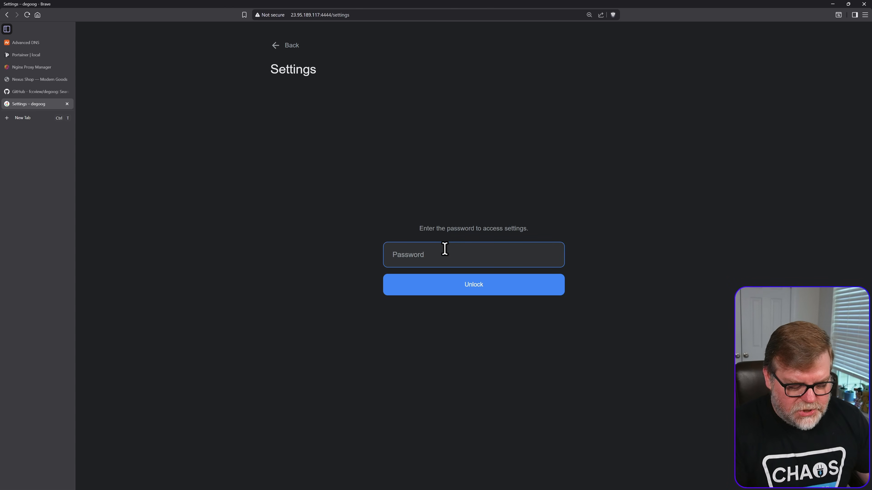
pyautogui.write('********')
pyautogui.press('Return')
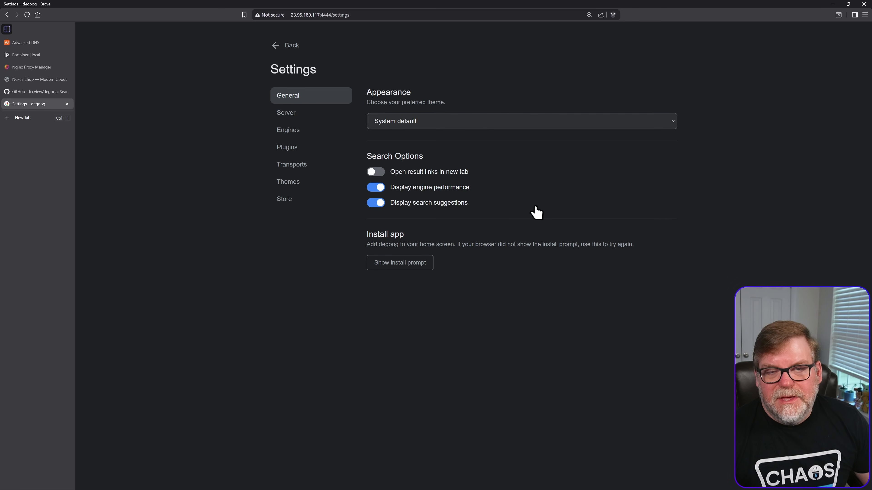
# - Examine the available appearance themes in the general settings, keeping System default
pyautogui.click(447, 123)
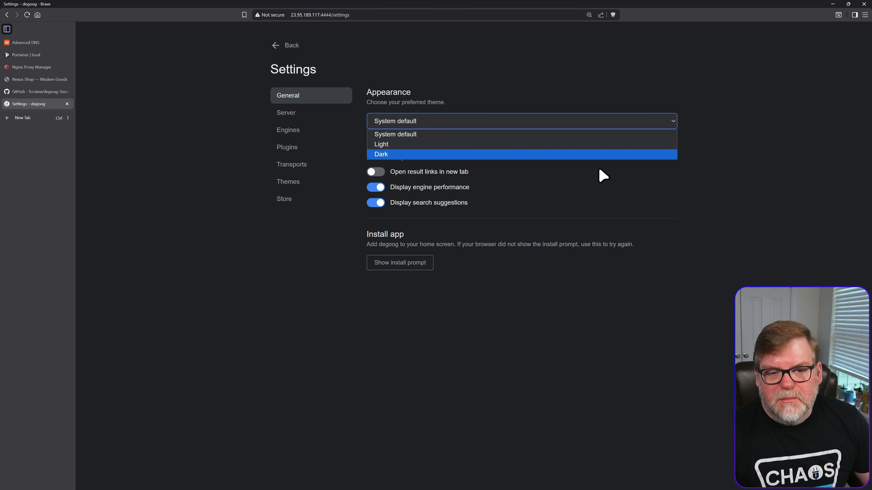
pyautogui.click(741, 164)
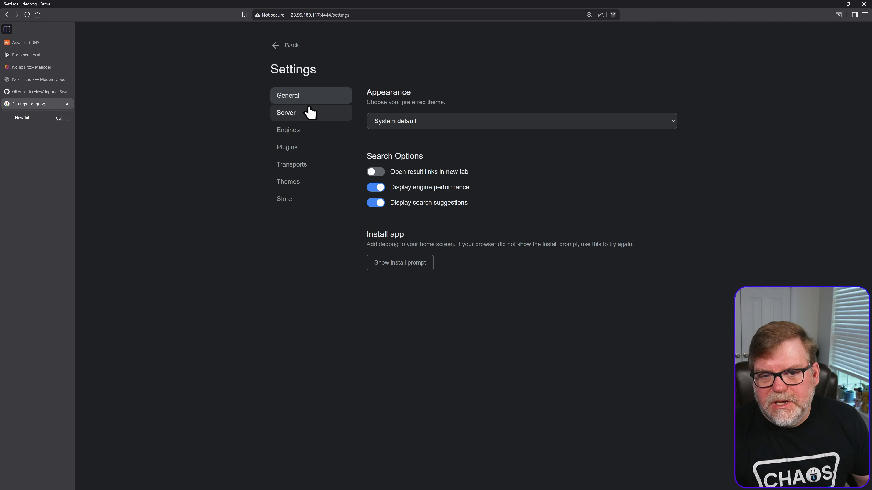
pyautogui.click(417, 122)
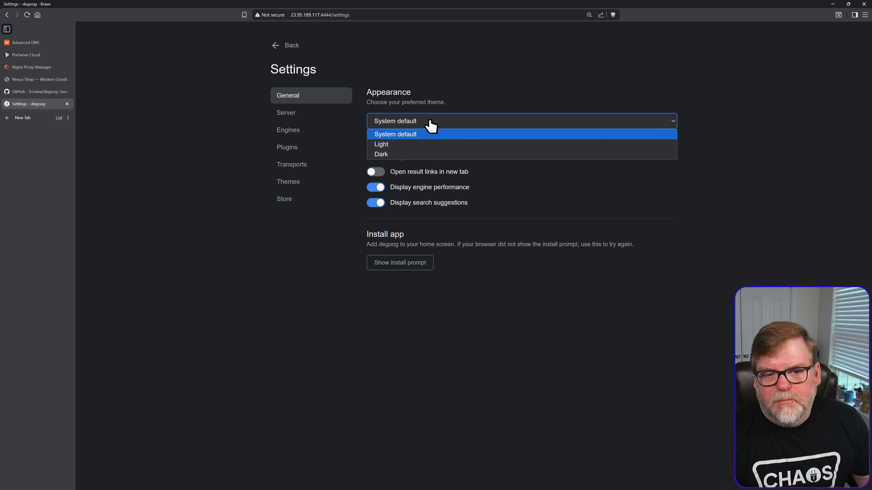
pyautogui.click(301, 109)
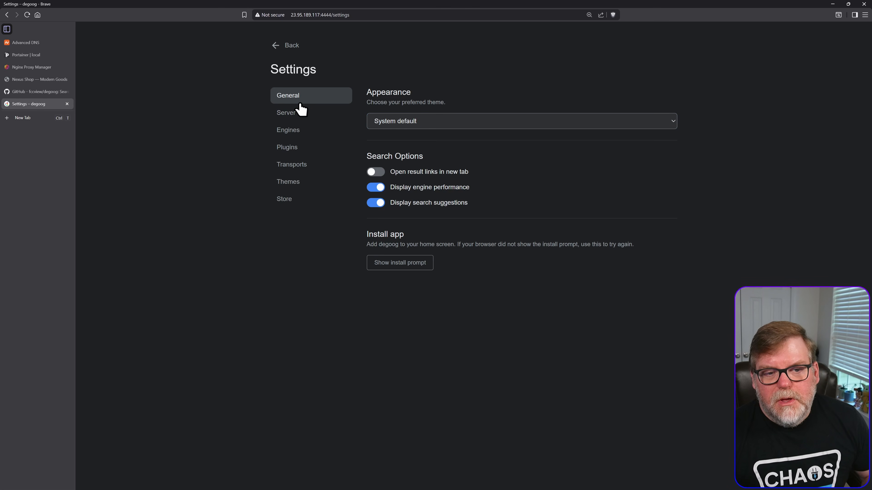
# - In the server settings, enable experimental streaming results and auto-retry for failed engines
pyautogui.click(301, 110)
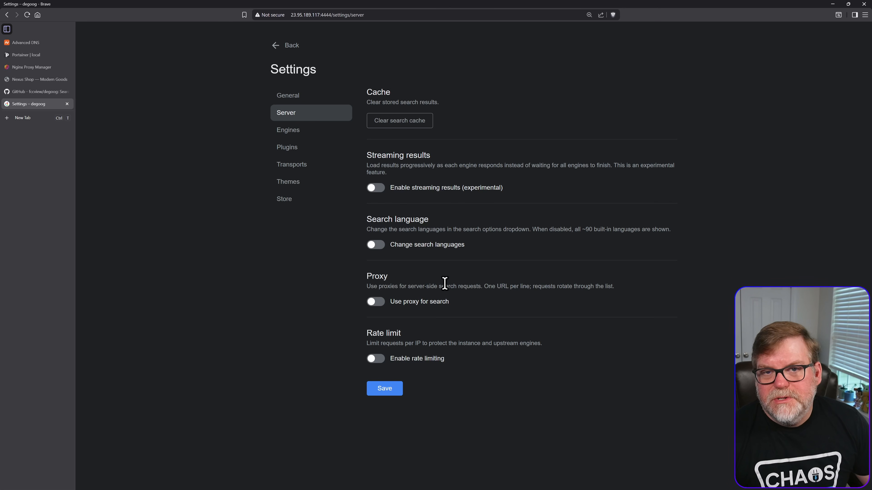
pyautogui.click(384, 189)
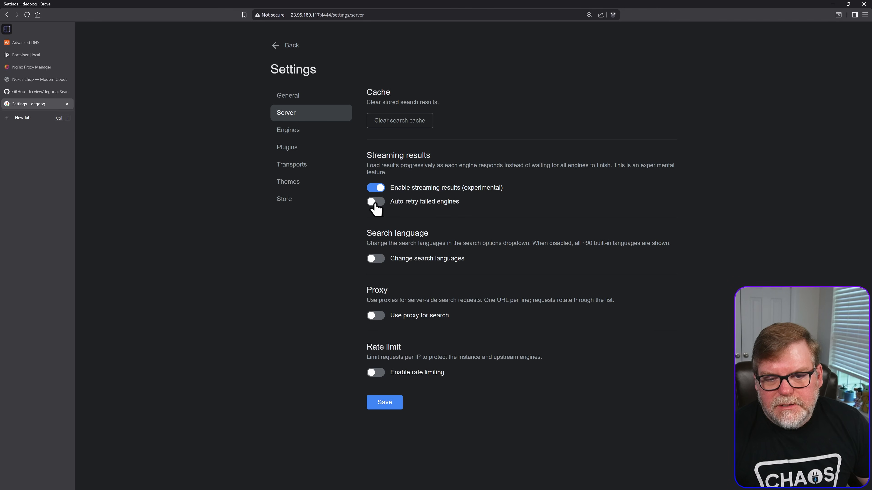
pyautogui.click(376, 202)
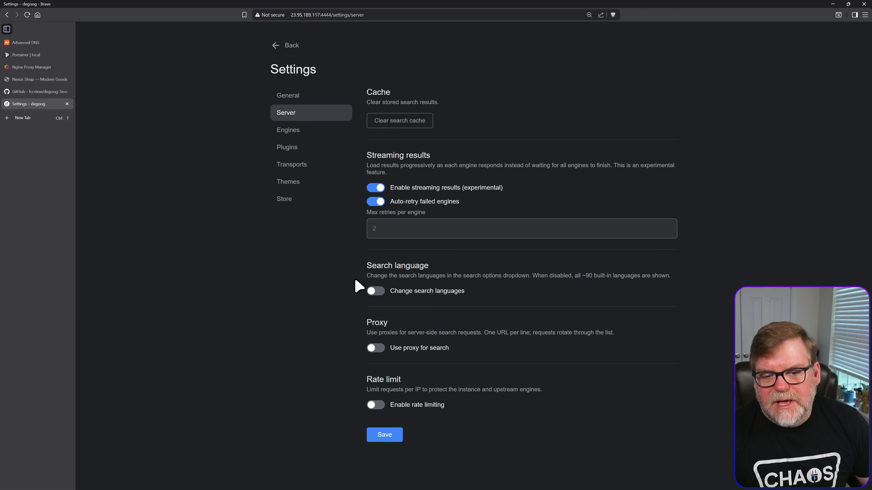
# - Examine the custom search language and proxy fields in the server settings, leaving both options disabled
pyautogui.click(375, 291)
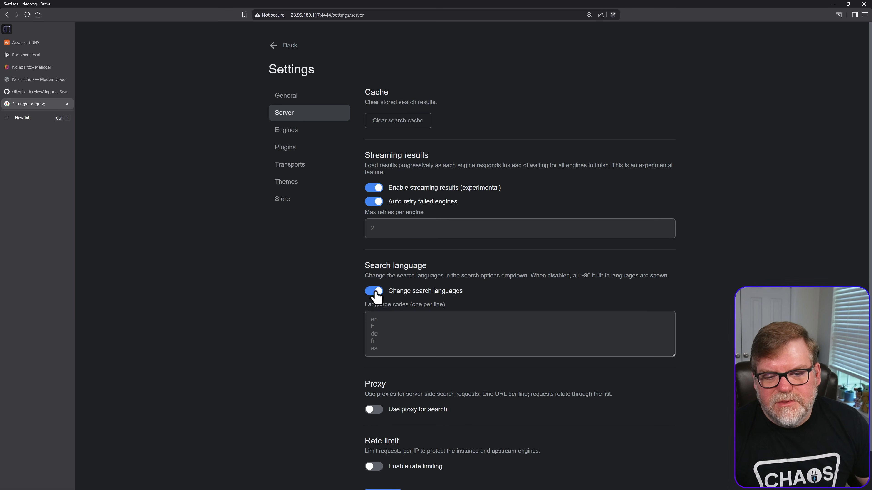
pyautogui.click(375, 292)
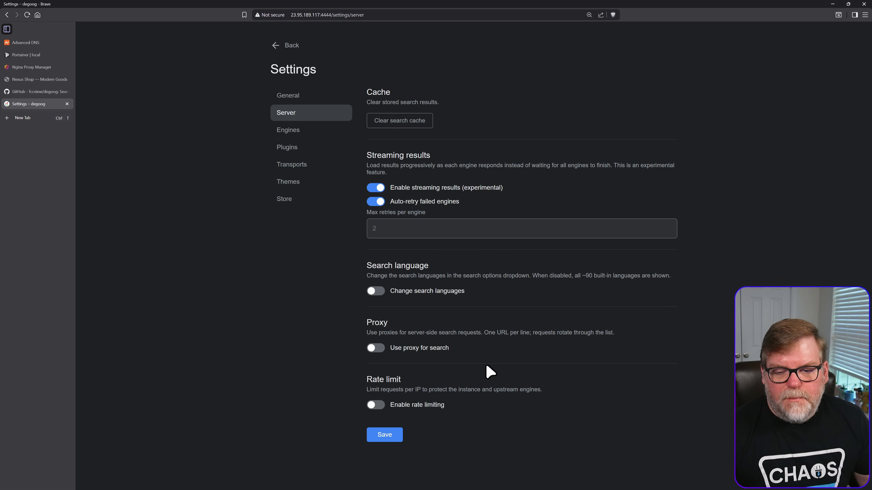
pyautogui.click(372, 348)
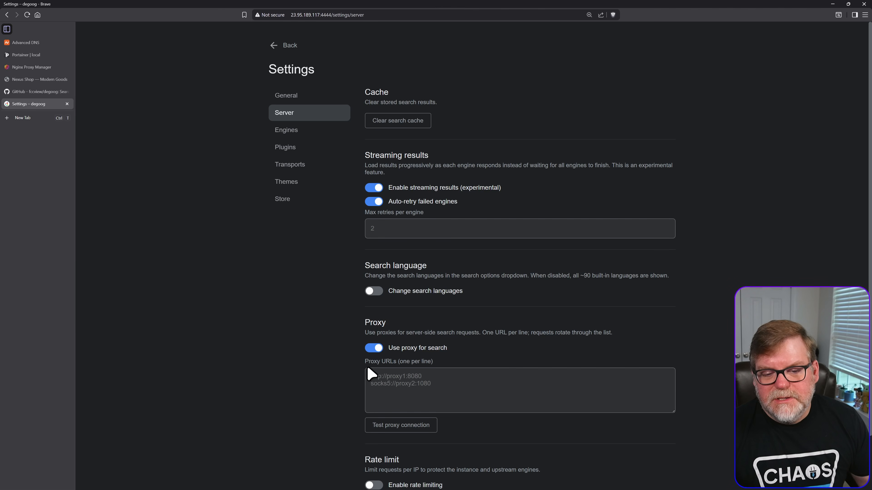
pyautogui.click(371, 348)
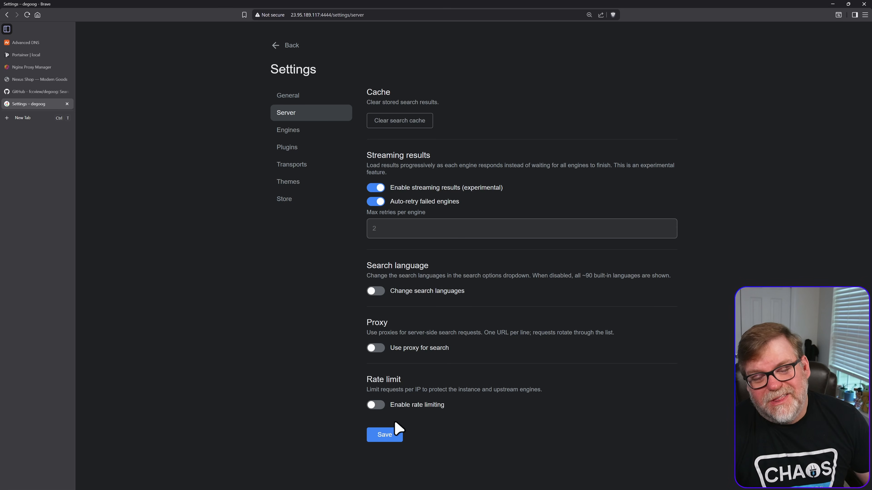
# - Examine the burst and long window fields for rate limiting, leaving rate limiting disabled
pyautogui.click(374, 405)
pyautogui.scroll(-1, 409, 416)
pyautogui.scroll(-3, 408, 412)
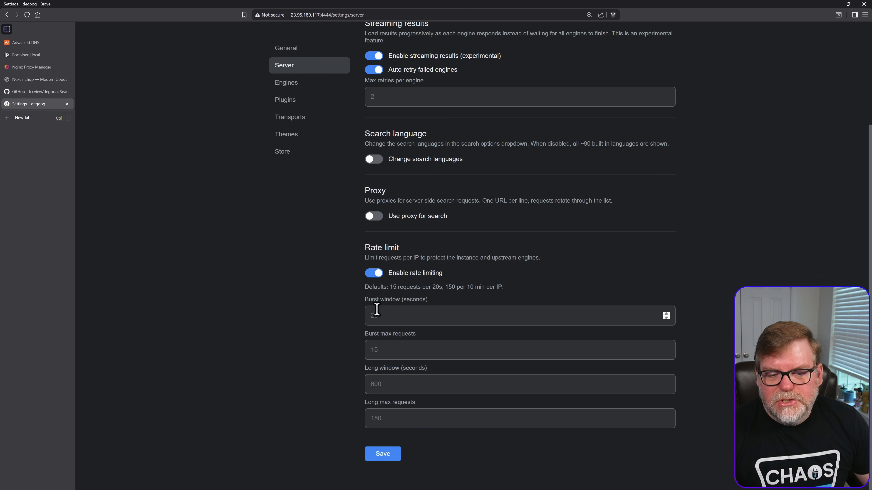
pyautogui.click(374, 274)
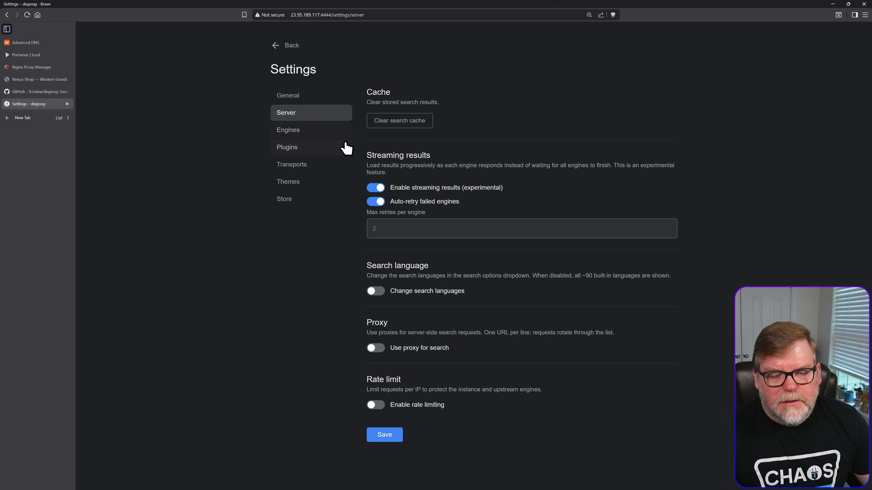
# - Open the search engine list and disable Bing for web results
pyautogui.click(292, 131)
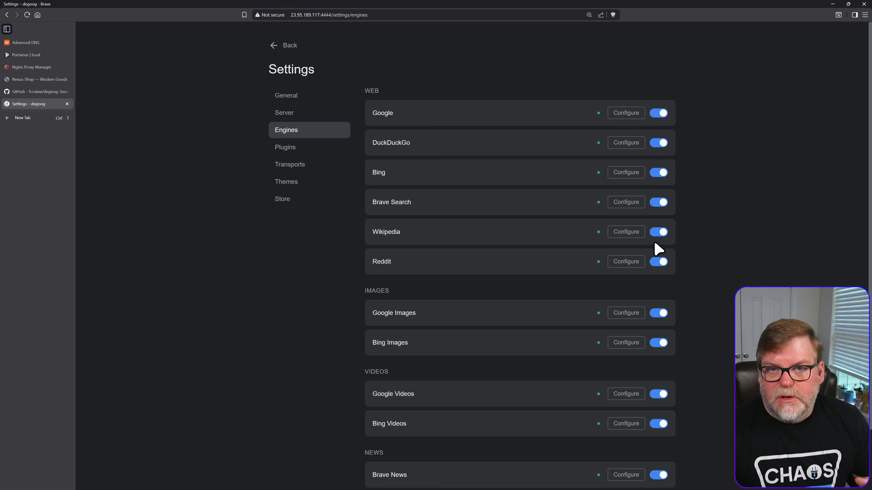
pyautogui.click(657, 175)
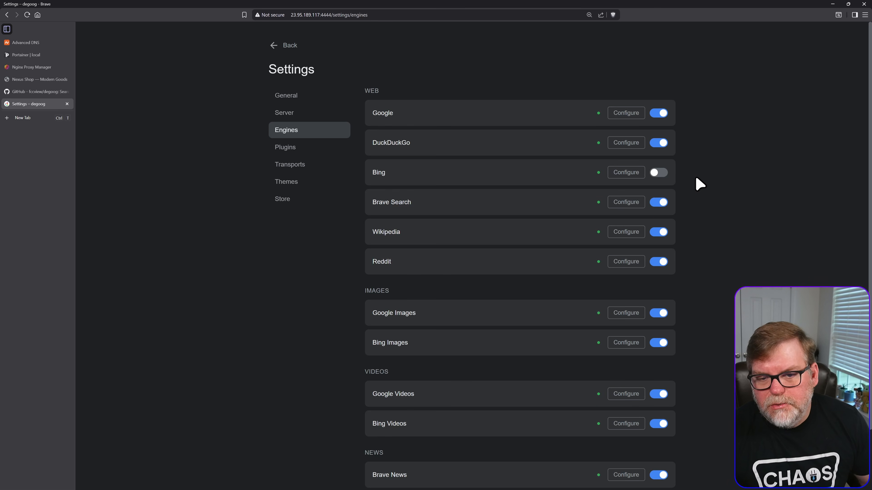
# - Open the Google engine's configuration and try Safe Search On before returning it to Off
pyautogui.click(623, 115)
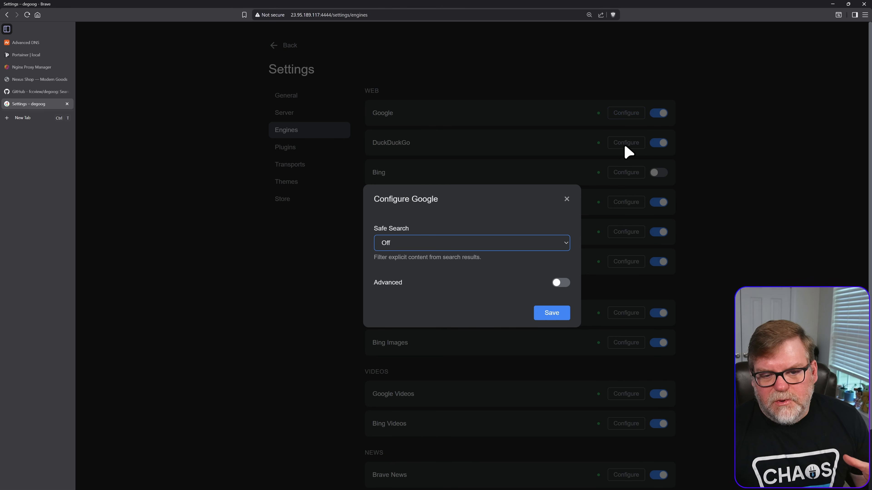
pyautogui.click(416, 244)
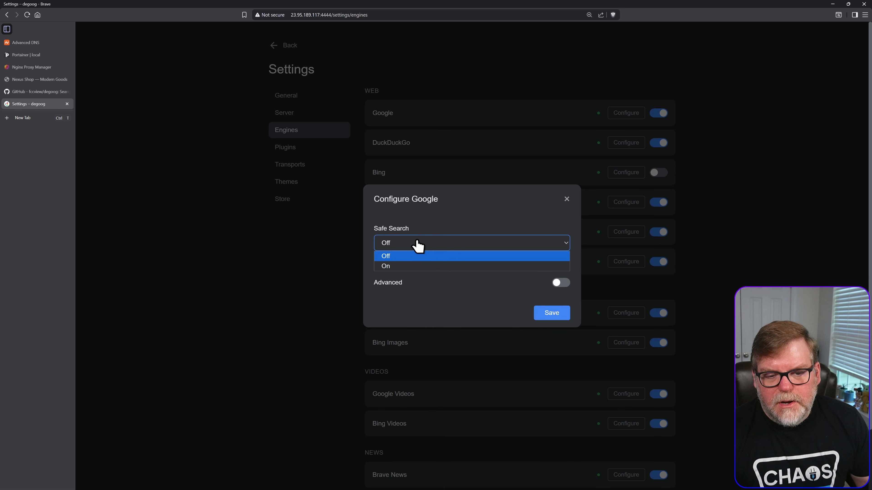
pyautogui.click(421, 242)
pyautogui.click(422, 242)
pyautogui.click(415, 266)
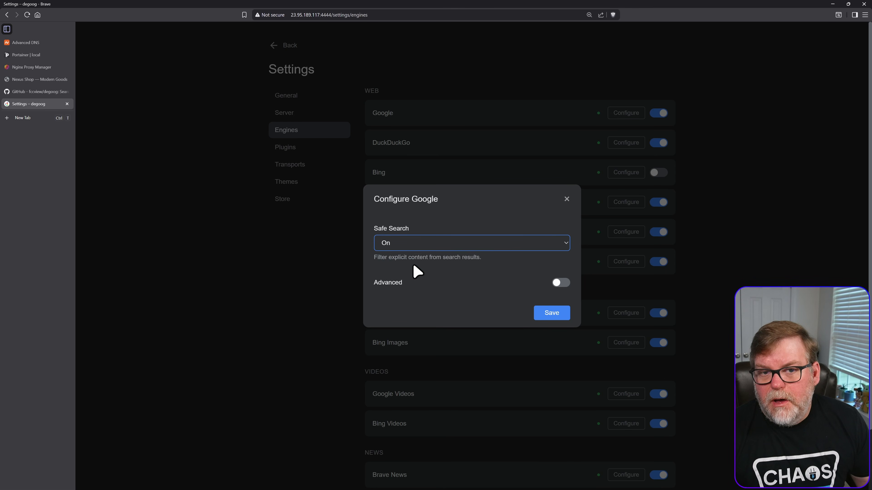
pyautogui.click(419, 248)
pyautogui.click(420, 256)
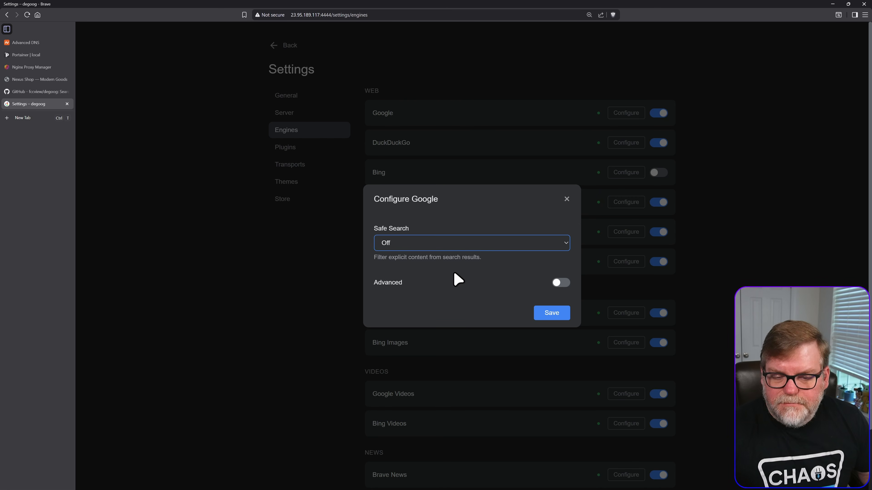
# - Examine Google's advanced score and outgoing HTTP client transport options, and close the configuration without saving
pyautogui.click(562, 283)
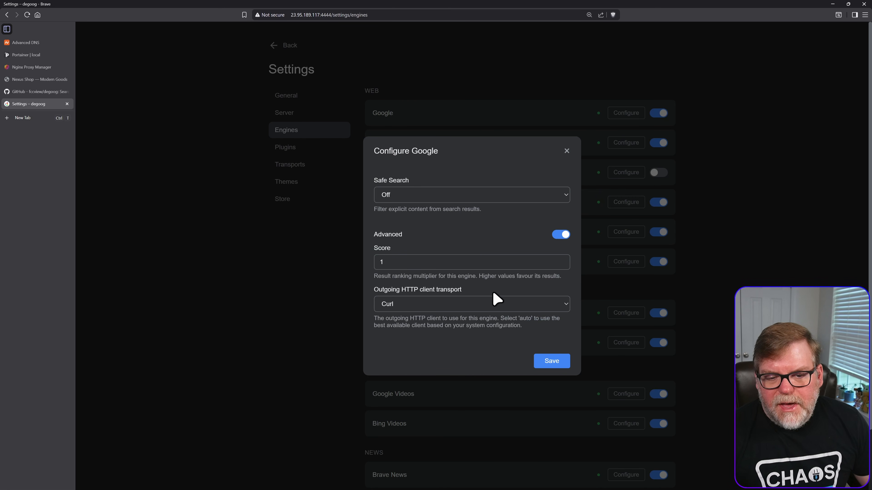
pyautogui.click(424, 262)
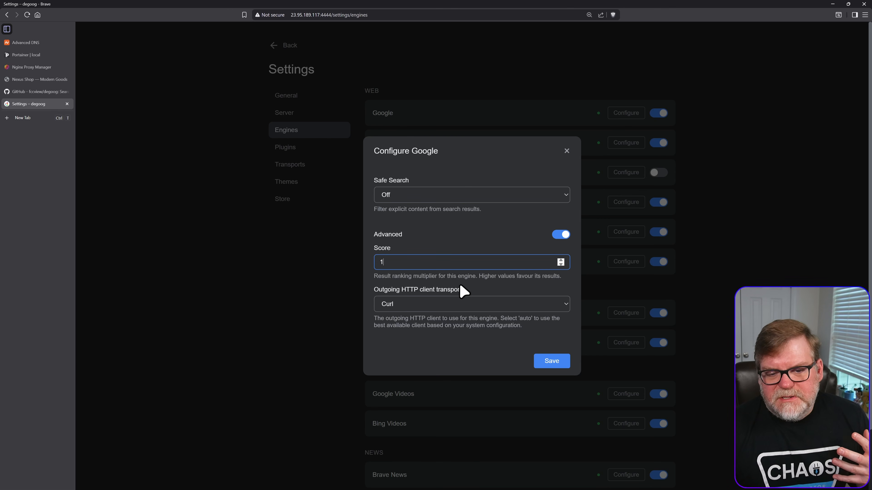
pyautogui.click(441, 306)
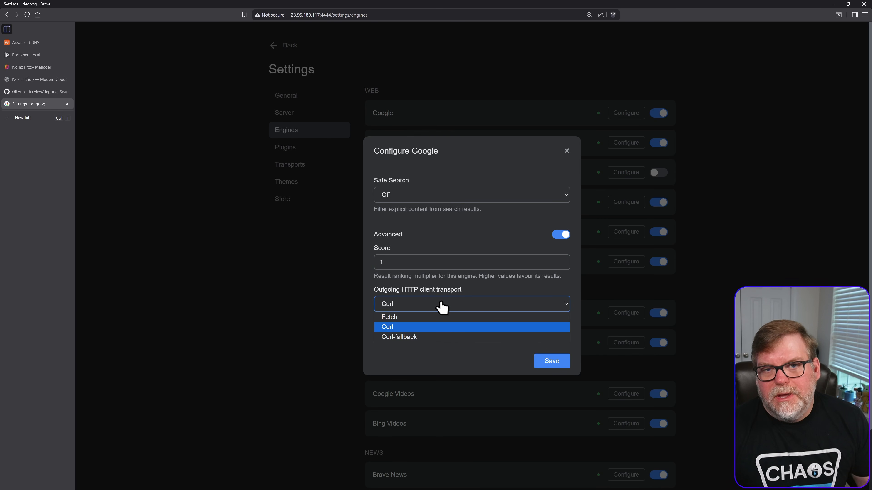
pyautogui.click(441, 306)
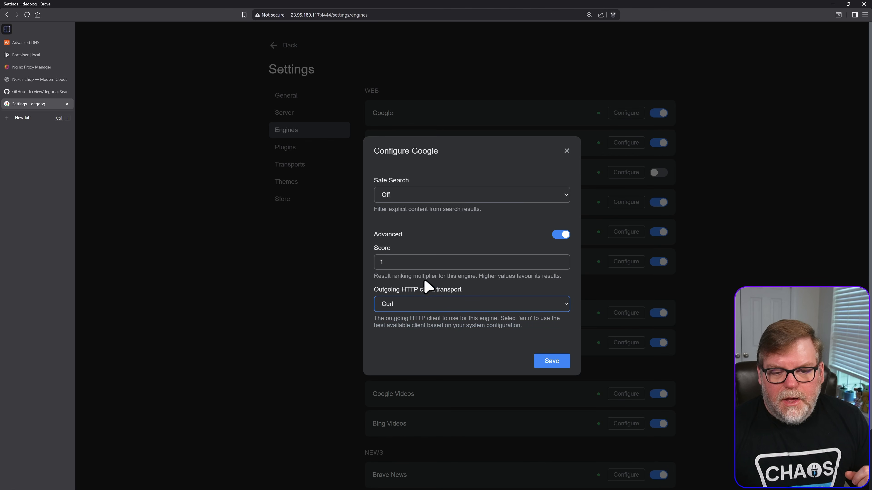
pyautogui.click(422, 266)
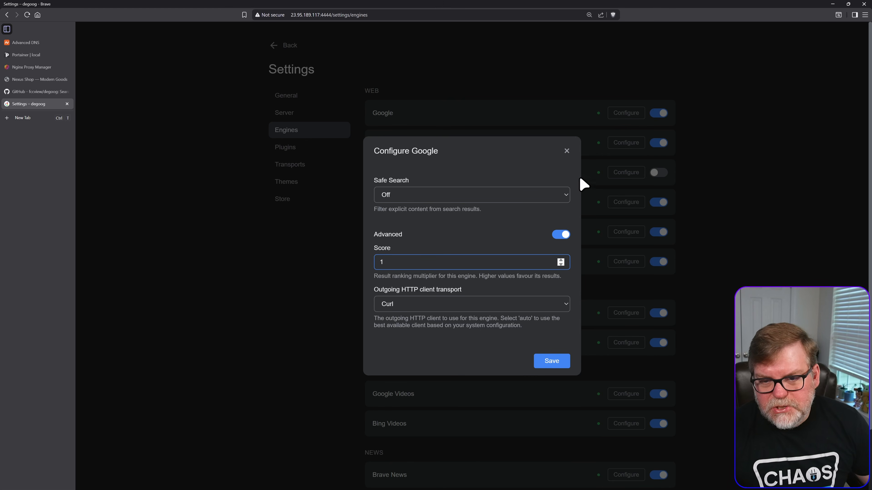
pyautogui.click(567, 151)
# - Disable the Bing Videos, Bing News and Bing Images engines
pyautogui.scroll(-2, 567, 304)
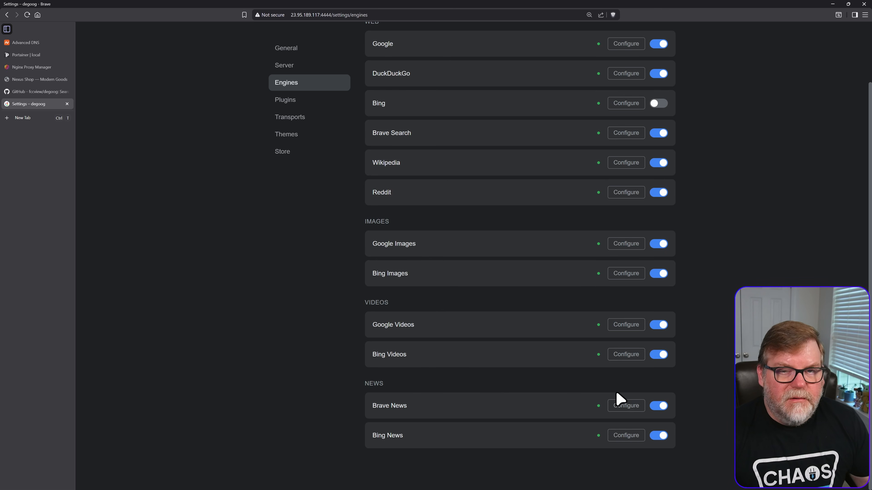
pyautogui.click(661, 356)
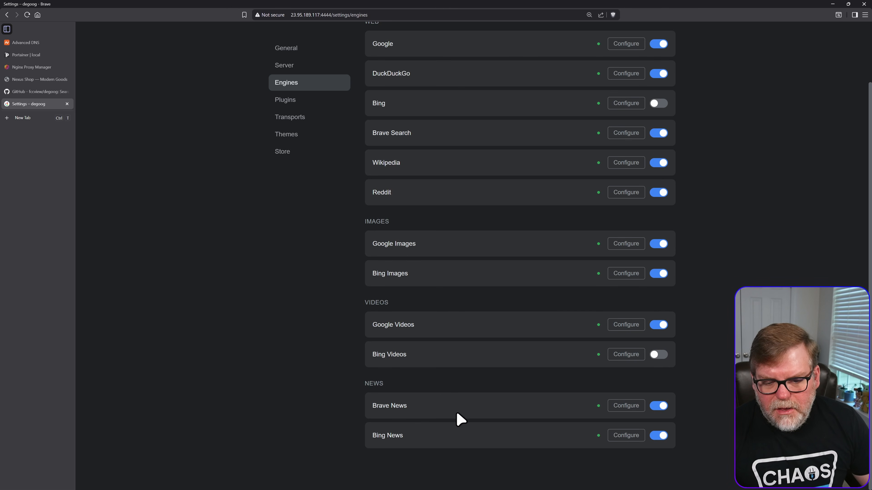
pyautogui.click(659, 436)
pyautogui.scroll(2, 565, 364)
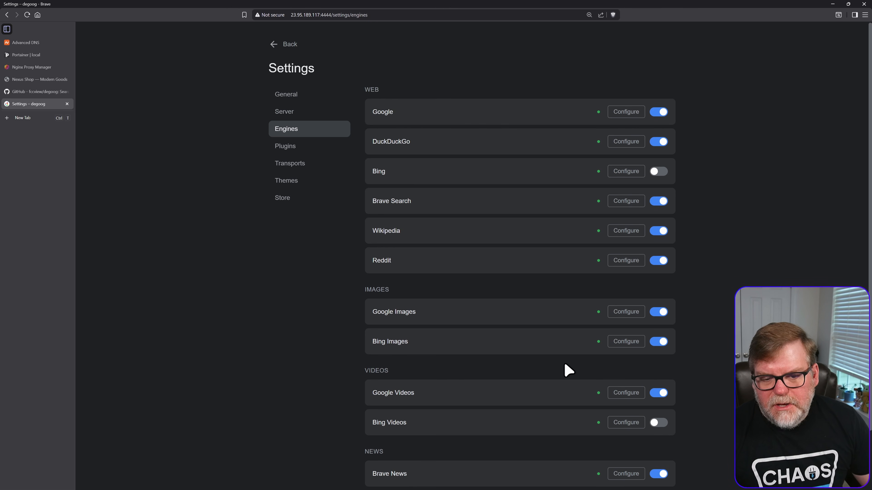
pyautogui.click(658, 341)
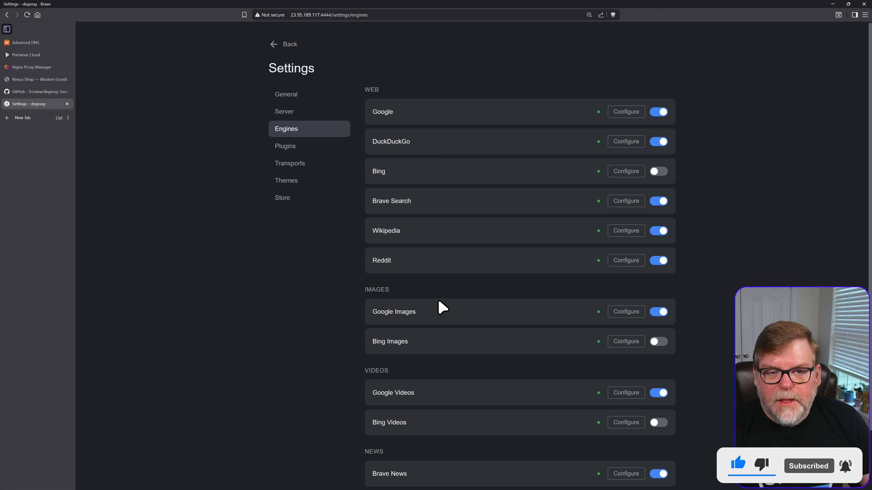
pyautogui.scroll(-2, 488, 326)
pyautogui.scroll(2, 514, 366)
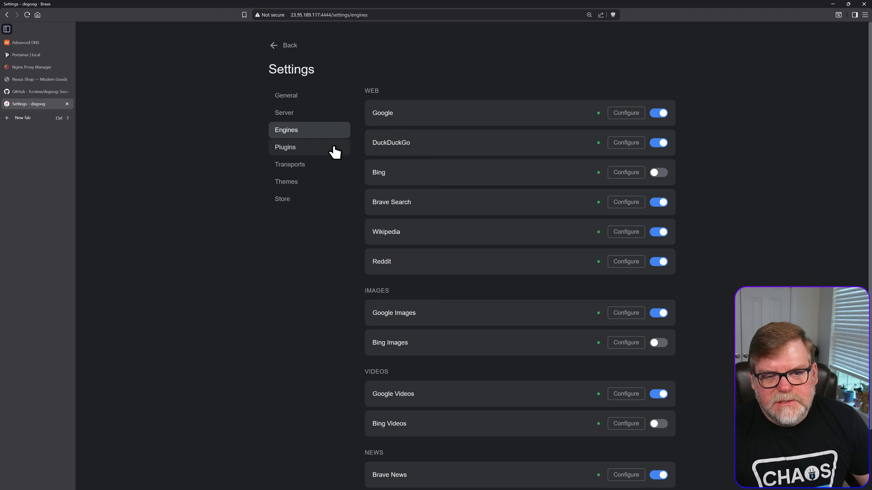
# - Open the plugin settings and examine the AI Summary configuration fields, closing them without entering anything
pyautogui.click(297, 150)
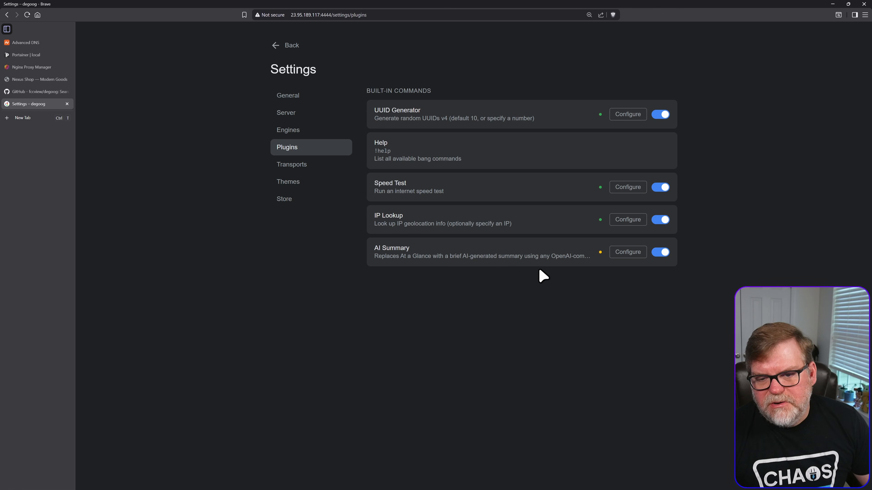
pyautogui.click(627, 252)
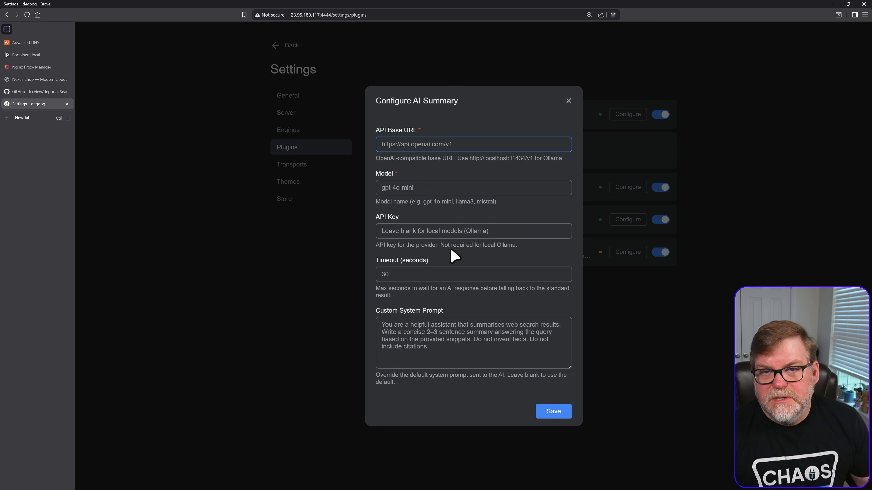
pyautogui.click(442, 231)
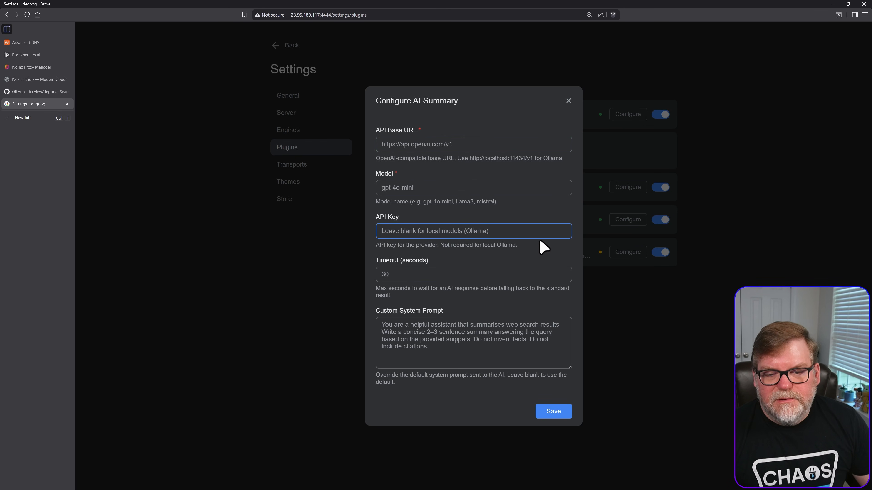
pyautogui.click(567, 101)
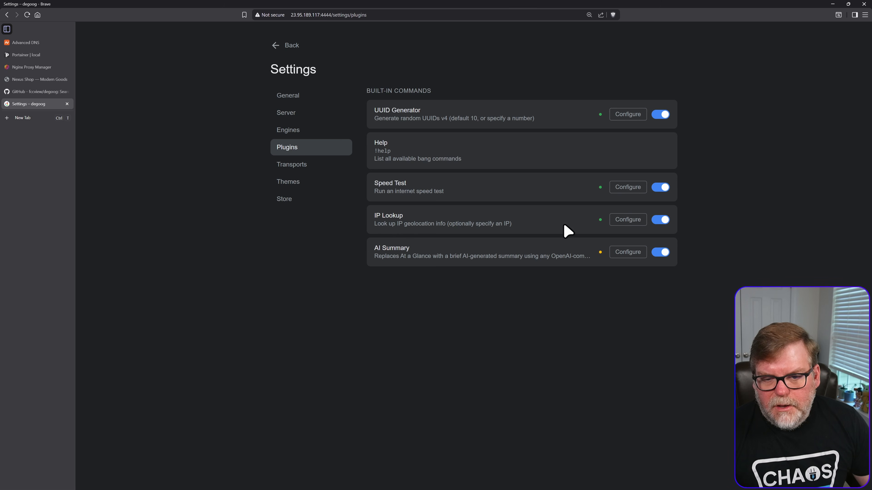
# - Examine the configuration options of the IP Lookup and Speed Test plugins without changing them
pyautogui.click(628, 219)
pyautogui.click(594, 287)
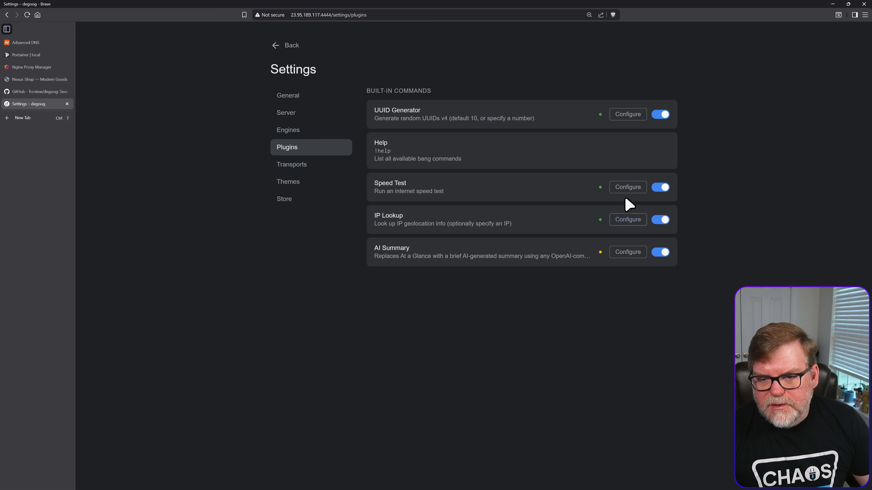
pyautogui.click(624, 188)
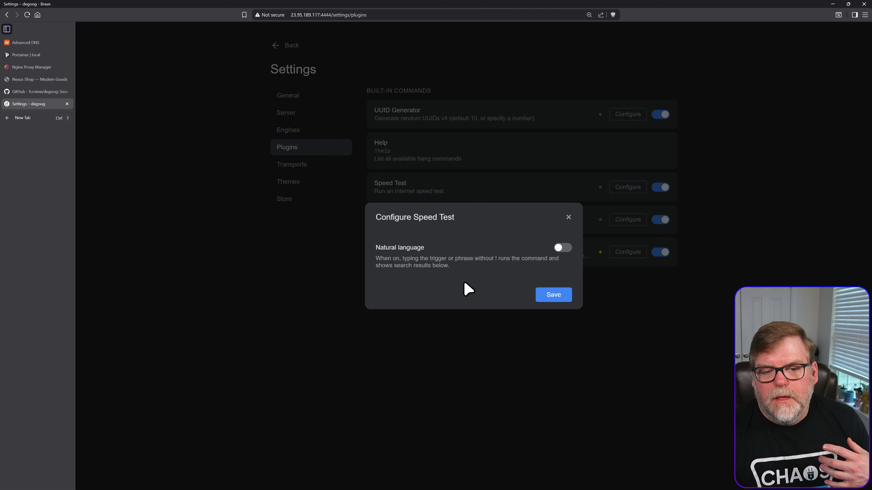
pyautogui.click(507, 340)
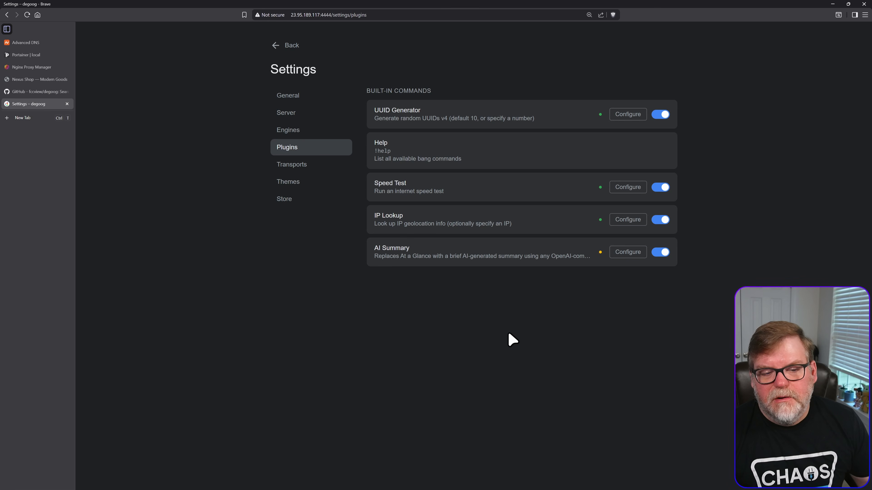
# - View the built-in transports and the available themes, ending on the extension store catalog
pyautogui.click(288, 167)
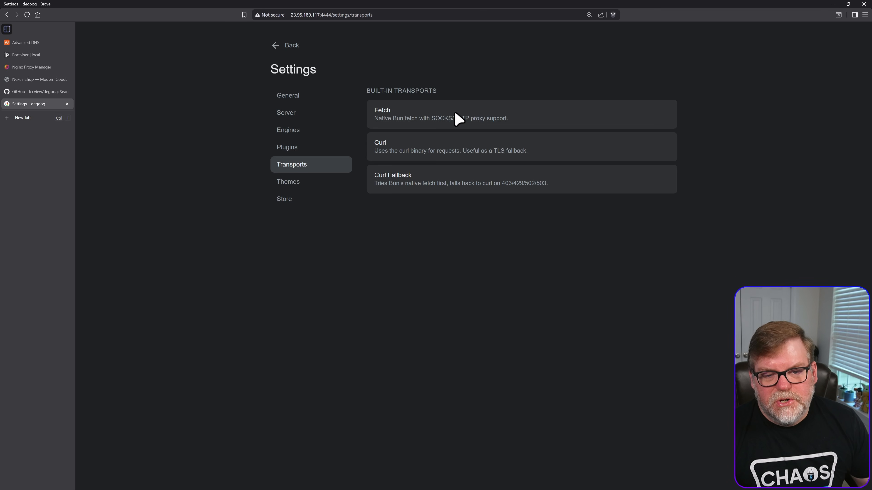
pyautogui.click(297, 182)
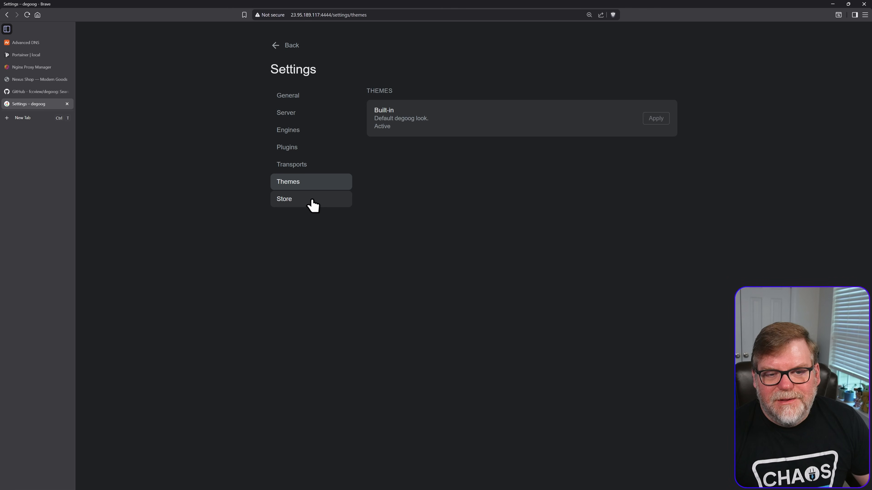
pyautogui.click(304, 207)
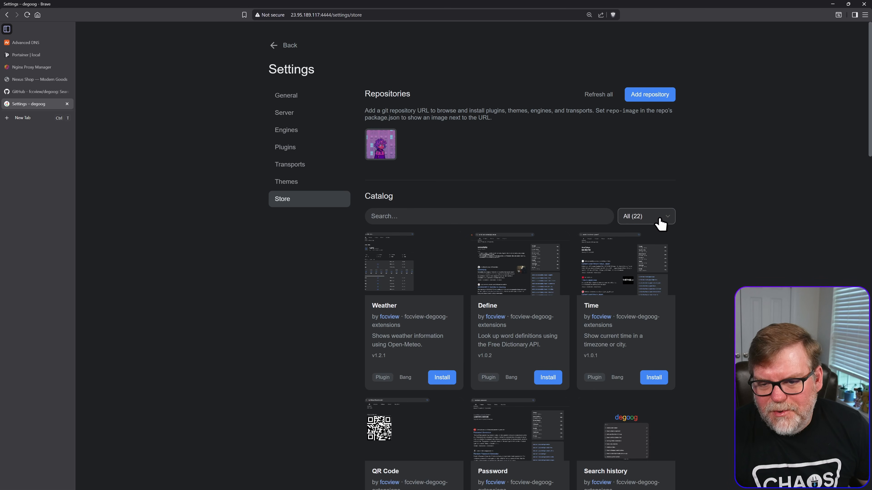
# - Filter the store catalog to themes and install the Pokemon theme
pyautogui.click(661, 223)
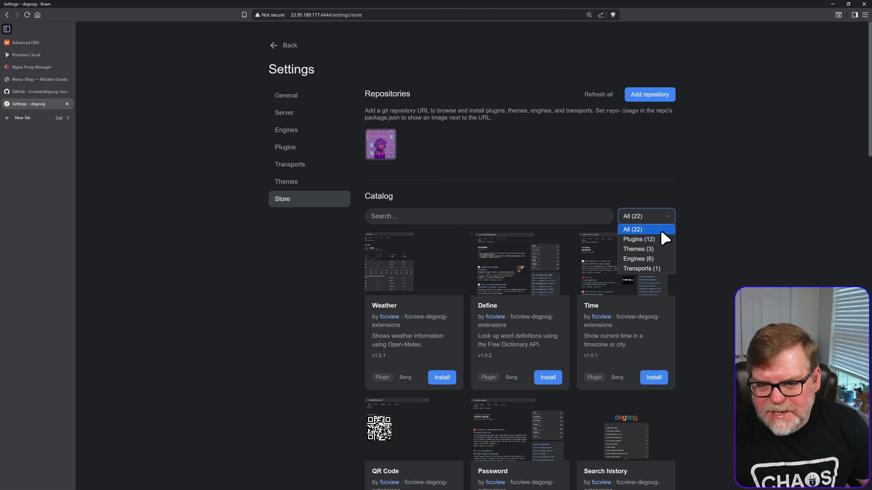
pyautogui.click(654, 250)
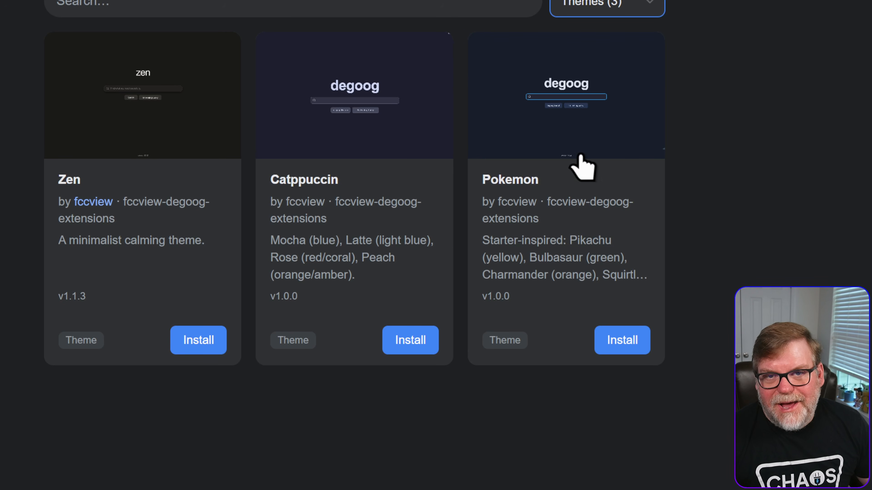
pyautogui.click(617, 341)
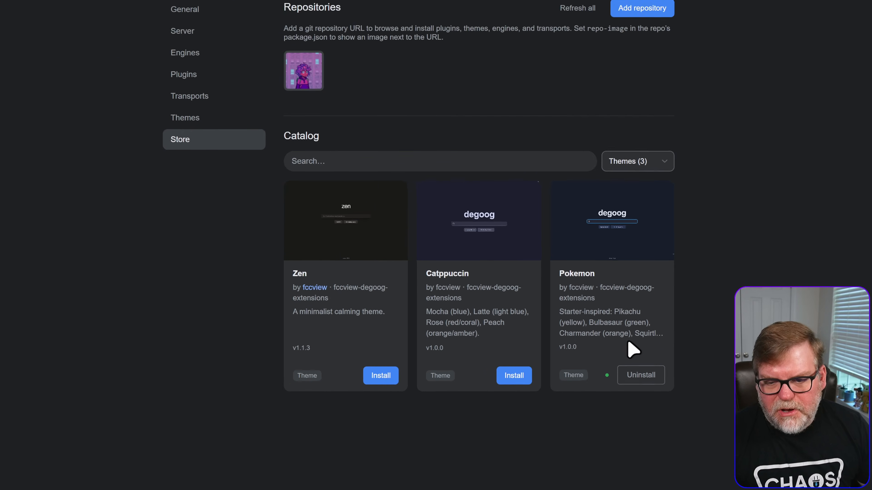
# - Reload the theme settings and configure the Pokemon theme with the Squirtle flavor, saving the change
pyautogui.click(205, 120)
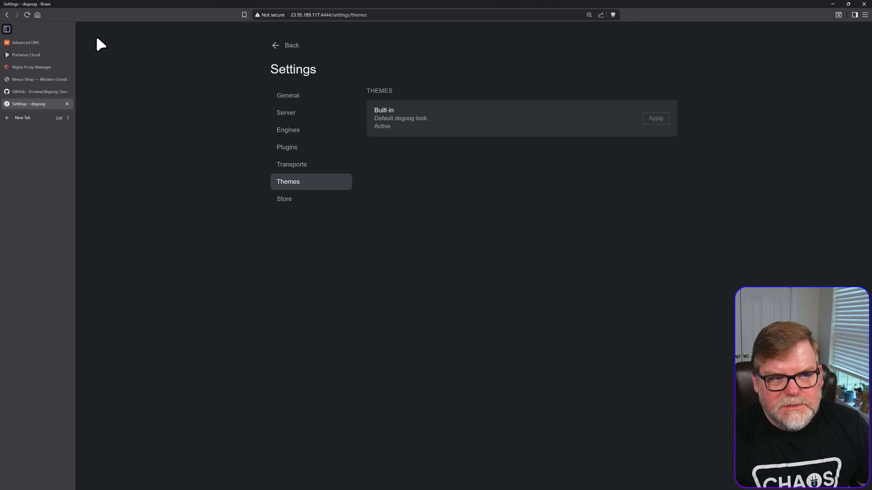
pyautogui.click(27, 15)
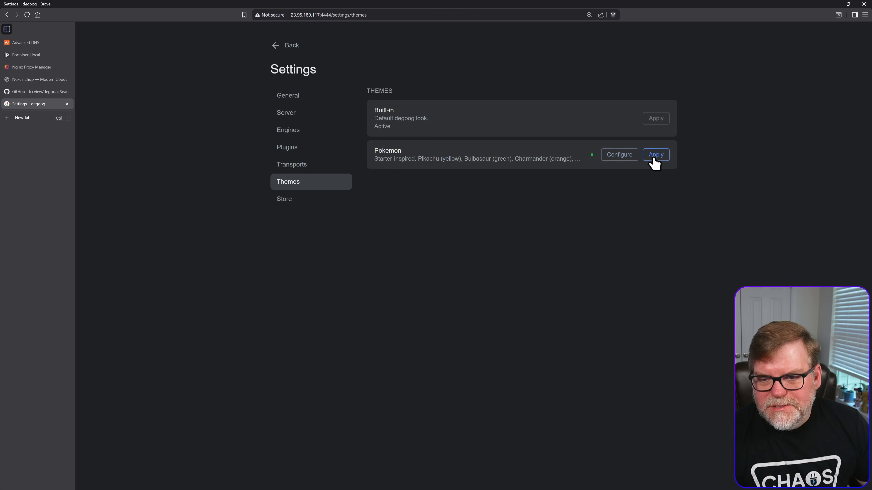
pyautogui.click(627, 155)
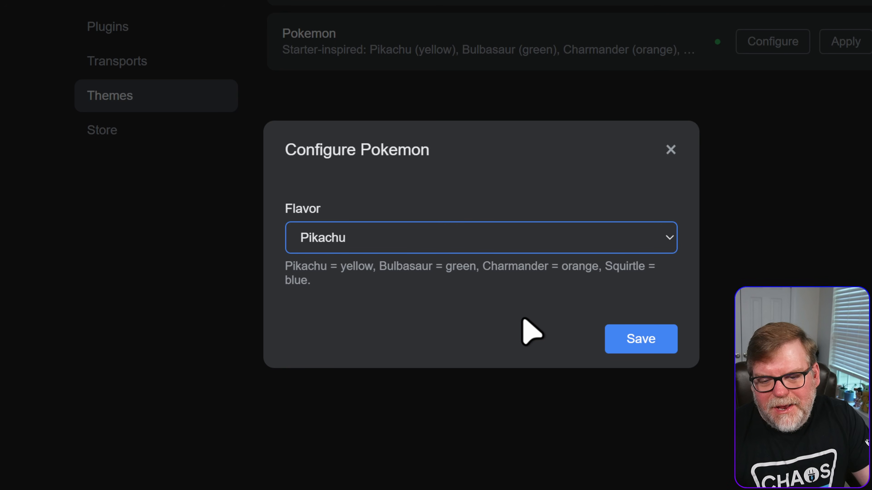
pyautogui.click(359, 238)
pyautogui.click(341, 324)
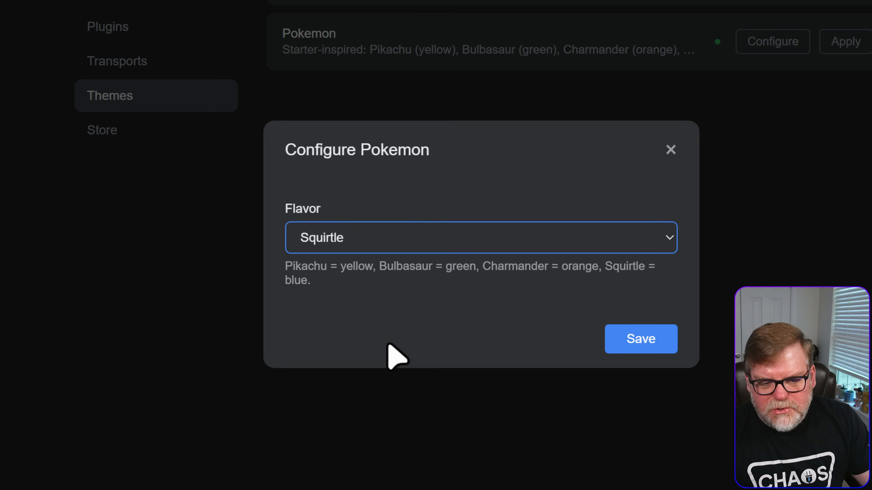
pyautogui.click(619, 331)
pyautogui.click(672, 152)
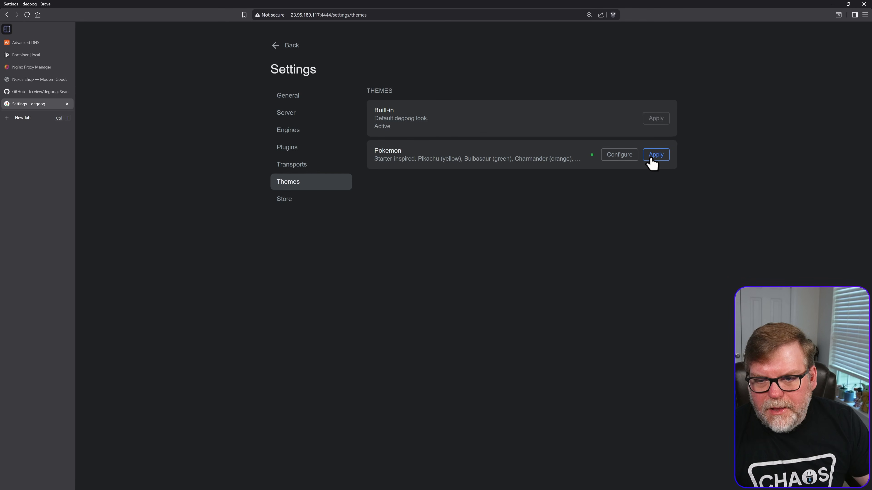
# - Apply the Pokemon theme and view it on the Virginia search results and the search home page
pyautogui.click(653, 157)
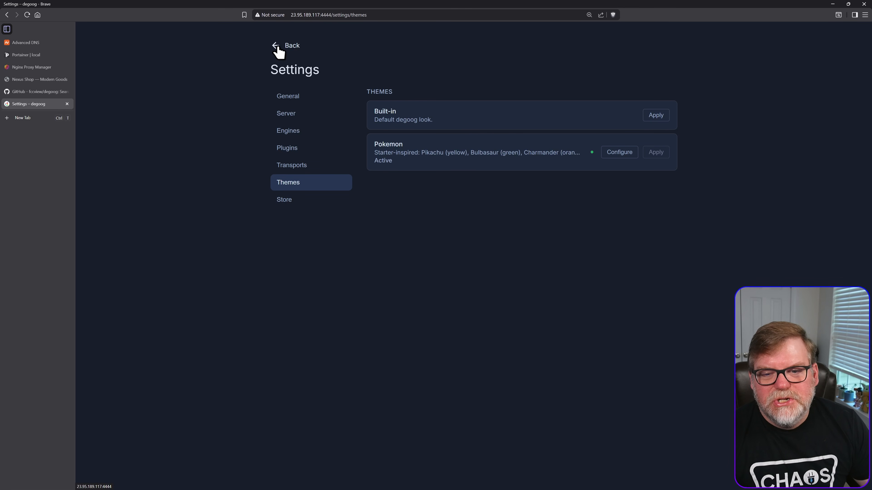
pyautogui.click(279, 51)
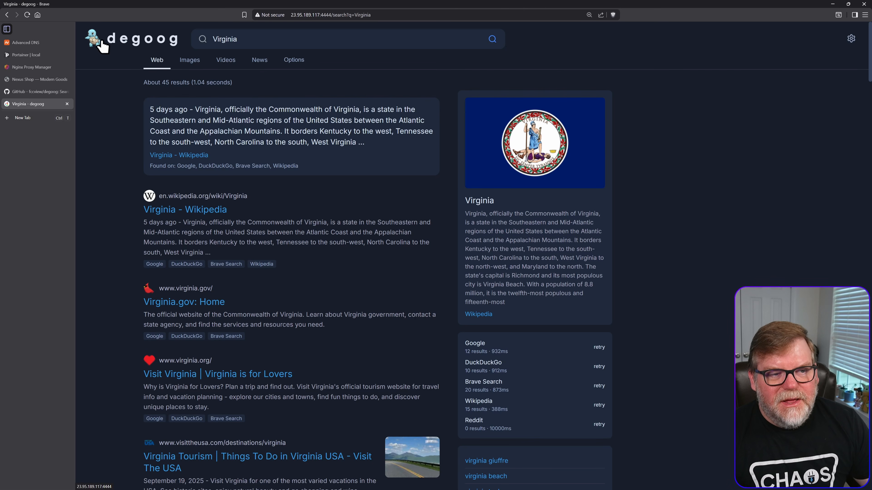
pyautogui.click(129, 43)
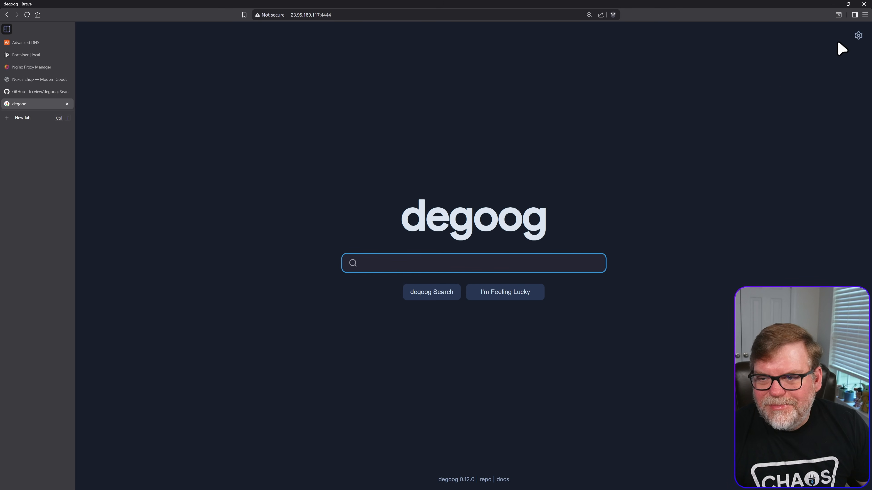
# - Filter the extension store to engines and install the DuckDuckGo Images engine
pyautogui.click(854, 37)
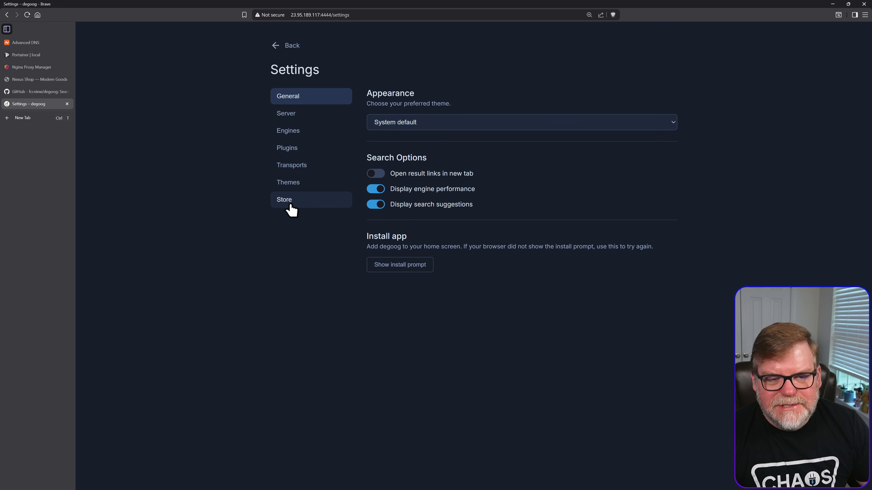
pyautogui.click(289, 201)
pyautogui.click(655, 219)
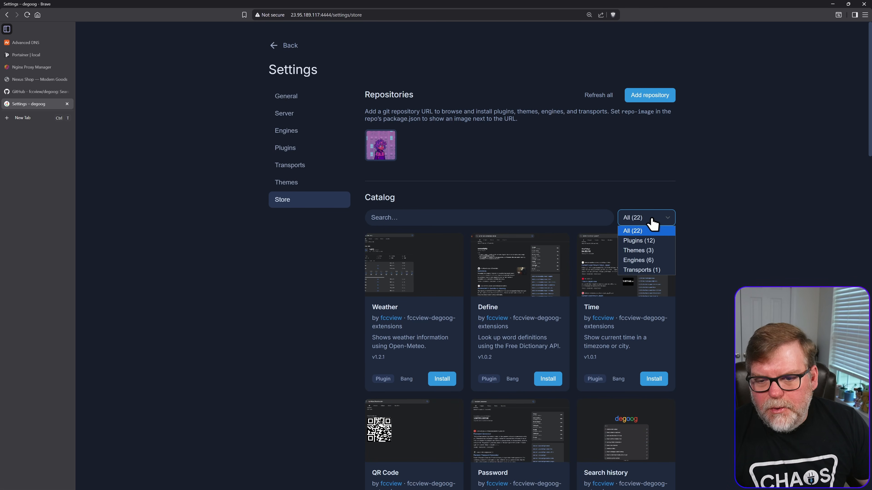
pyautogui.click(645, 261)
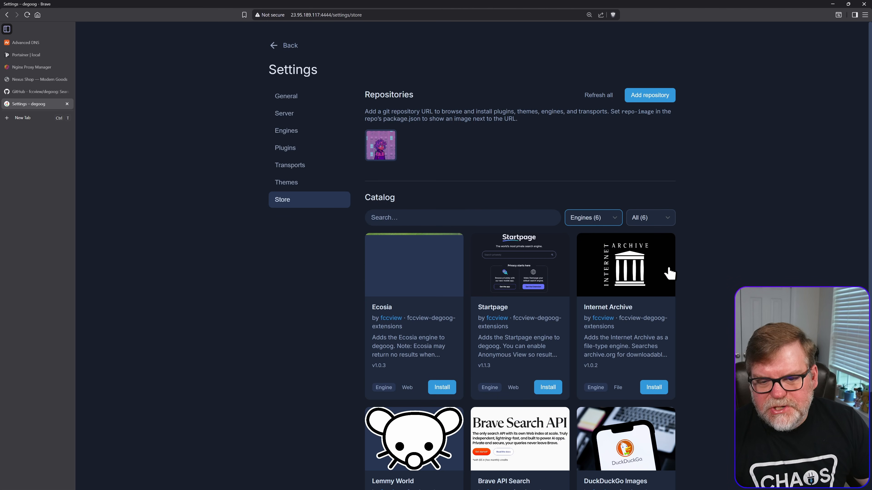
pyautogui.scroll(-3, 691, 286)
pyautogui.scroll(3, 680, 286)
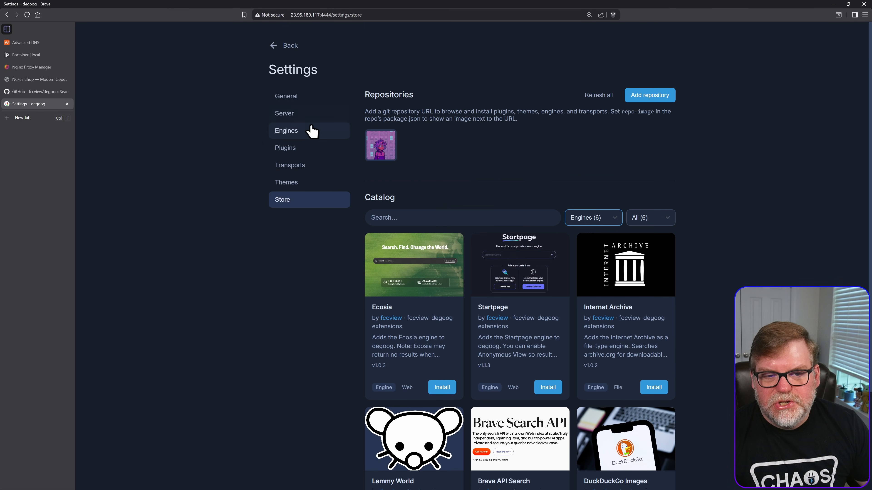
pyautogui.scroll(-3, 616, 345)
pyautogui.scroll(1, 515, 274)
pyautogui.scroll(-1, 405, 184)
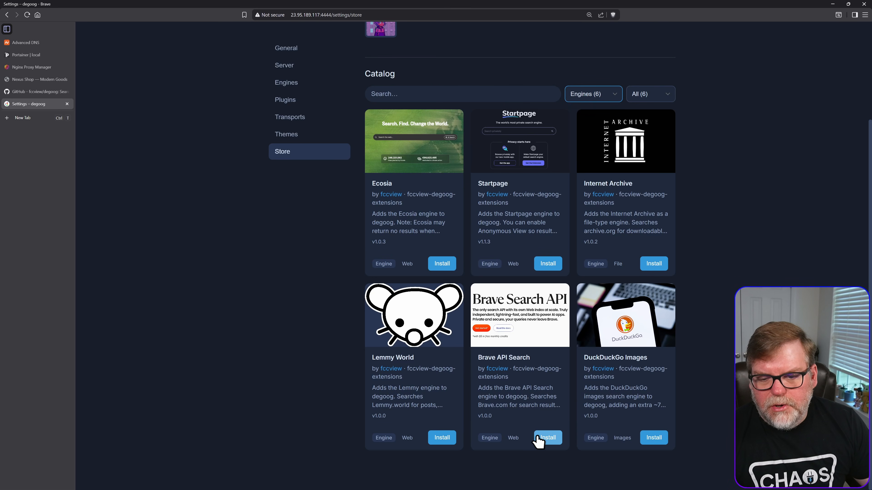
pyautogui.click(656, 439)
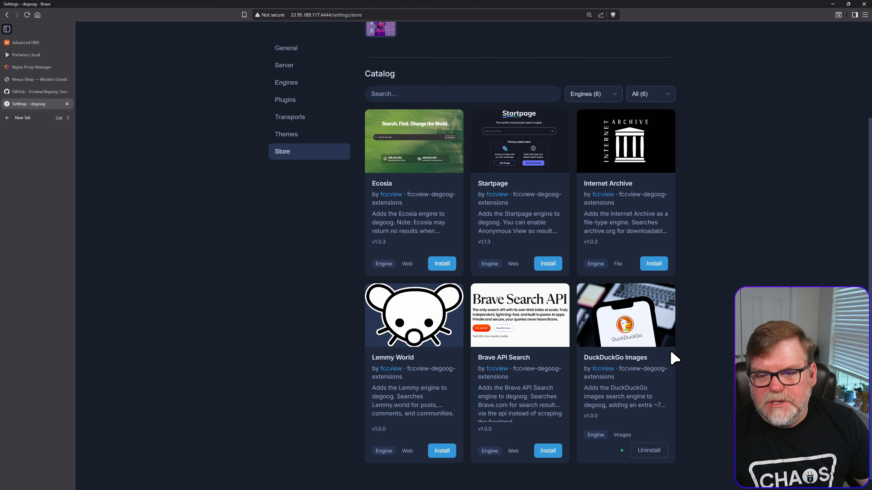
# - Filter the store catalog to plugins and install the Weather plugin
pyautogui.click(599, 98)
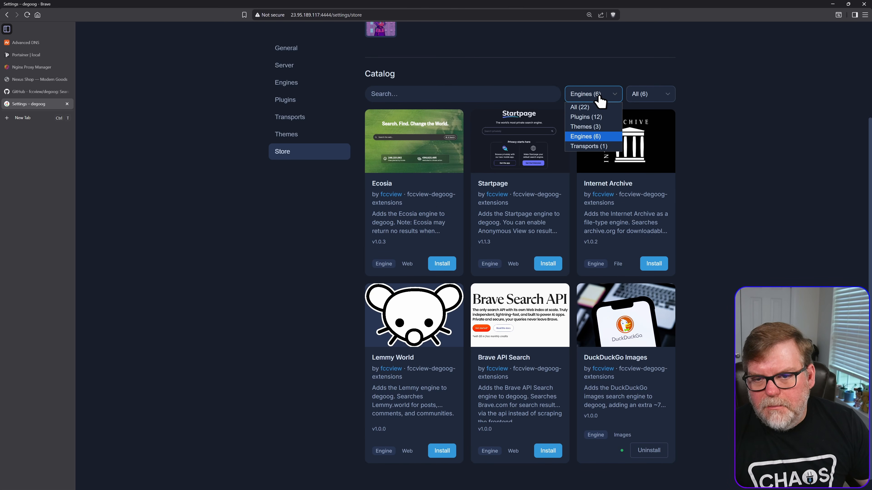
pyautogui.click(601, 118)
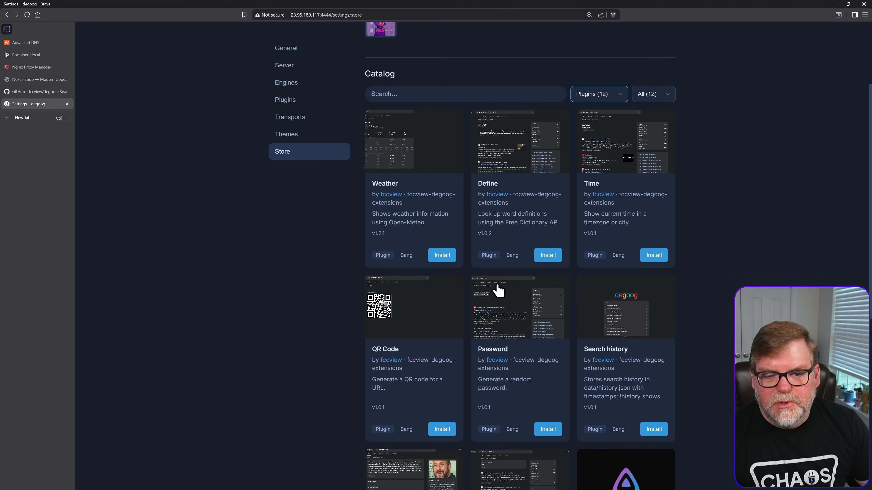
pyautogui.click(443, 257)
pyautogui.click(553, 291)
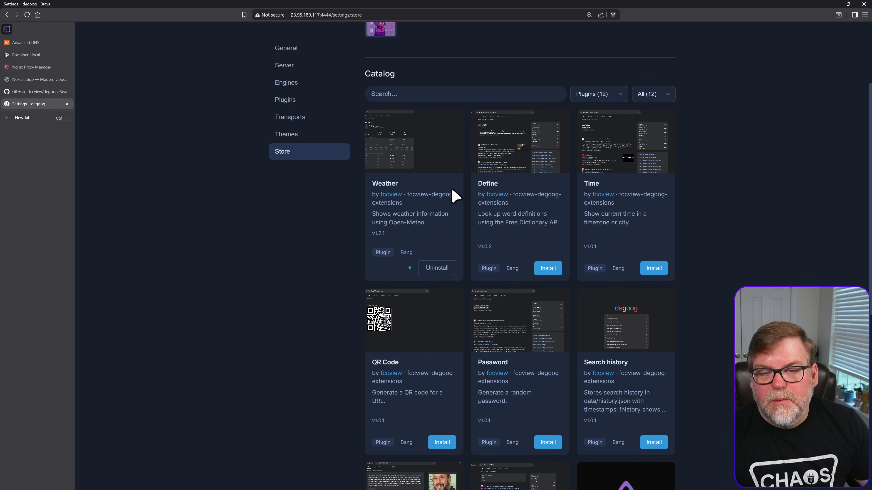
# - Browse the remaining plugins in the catalog and install the GitHub plugin
pyautogui.scroll(-3, 529, 311)
pyautogui.scroll(-2, 549, 316)
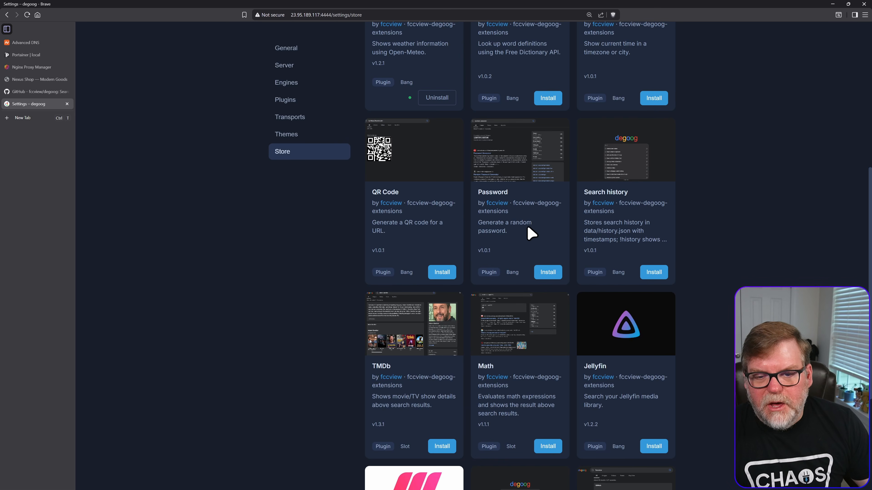
pyautogui.scroll(-5, 551, 260)
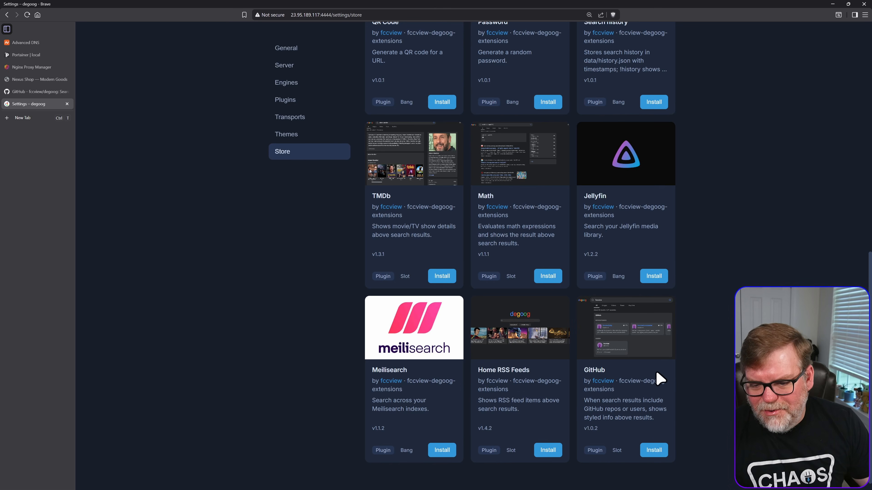
pyautogui.click(655, 450)
pyautogui.click(559, 295)
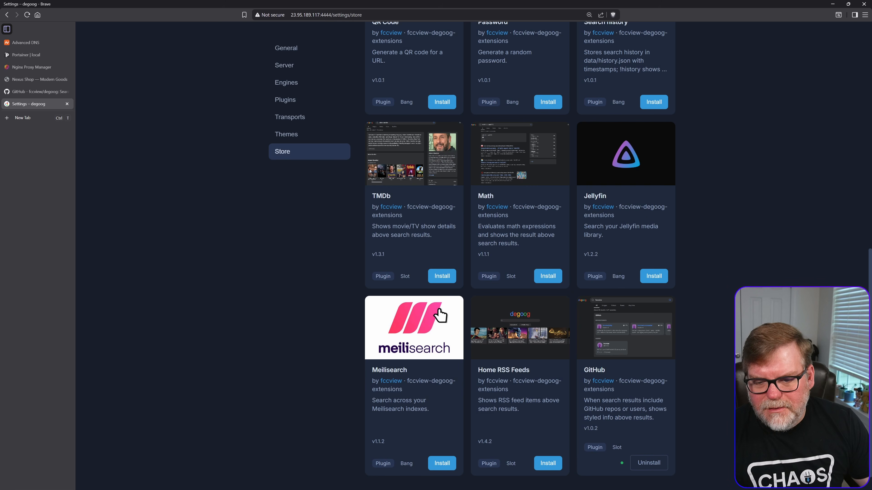
# - Reload the plugin settings and examine the GitHub plugin's configuration fields, closing them without changes
pyautogui.scroll(3, 601, 305)
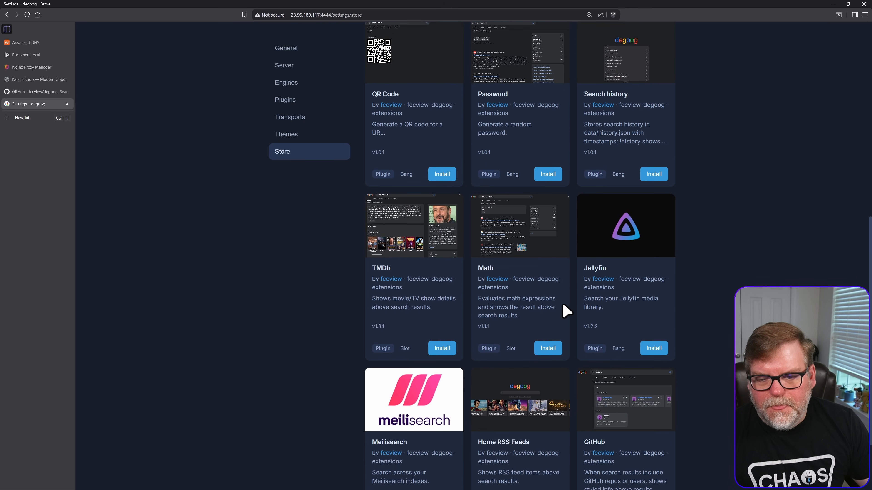
pyautogui.scroll(7, 564, 306)
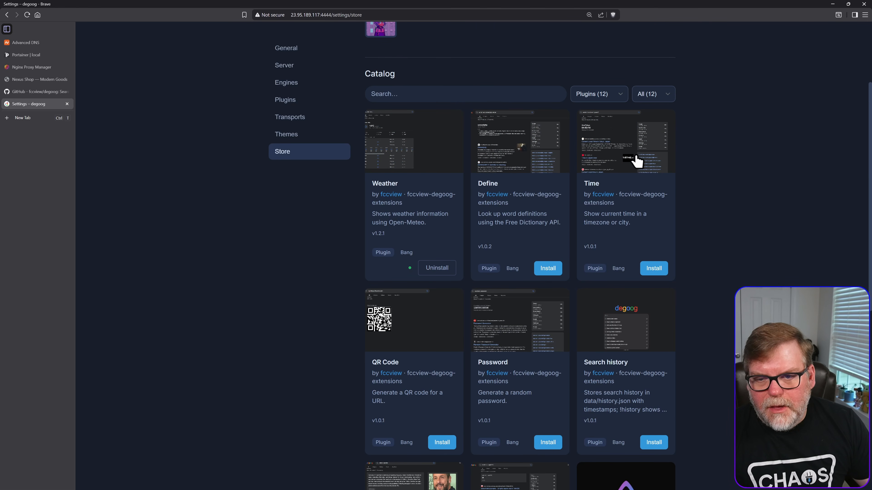
pyautogui.click(300, 101)
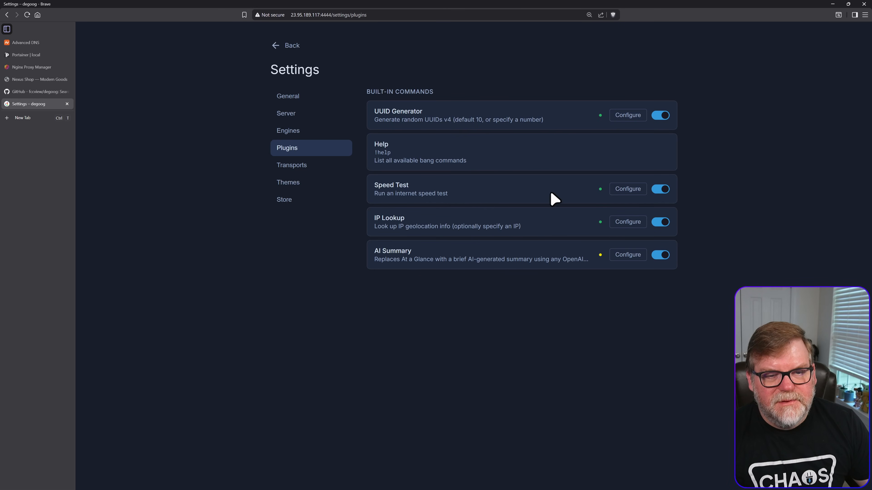
pyautogui.press('F5')
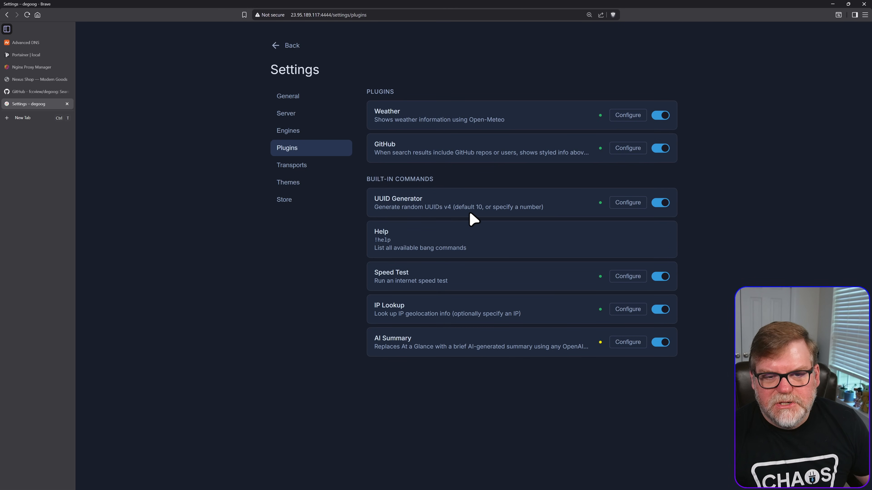
pyautogui.click(627, 149)
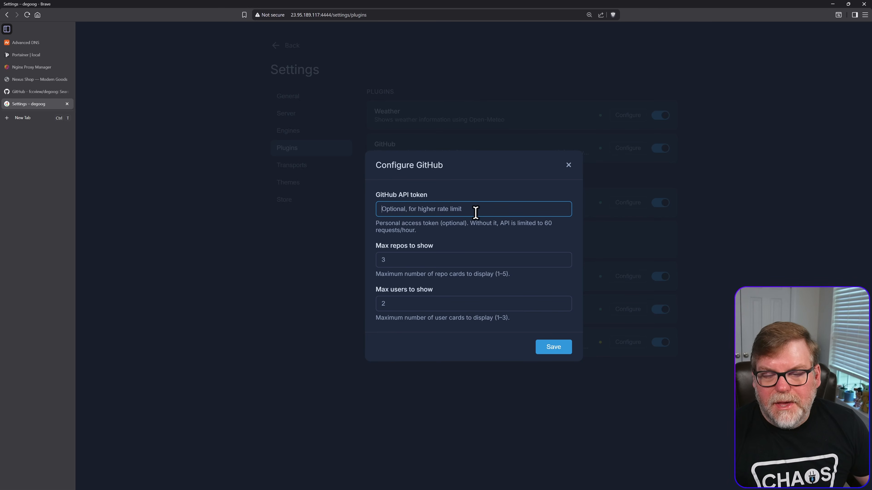
pyautogui.click(568, 166)
# - Configure the Weather plugin to use Fahrenheit and natural language, and save the settings
pyautogui.click(628, 116)
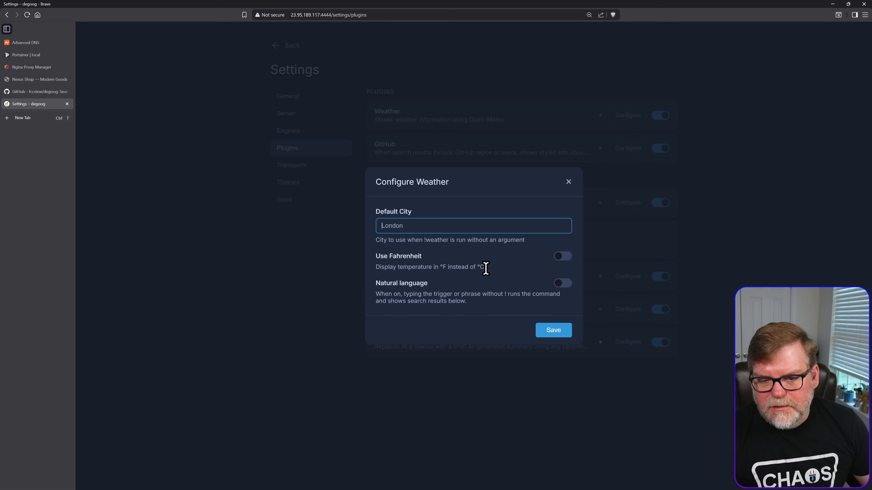
pyautogui.click(563, 257)
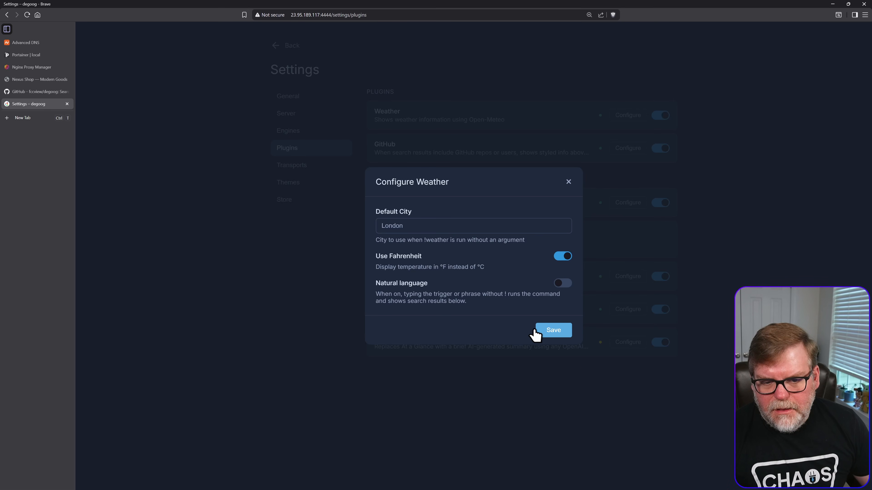
pyautogui.click(564, 284)
pyautogui.click(551, 331)
pyautogui.click(601, 357)
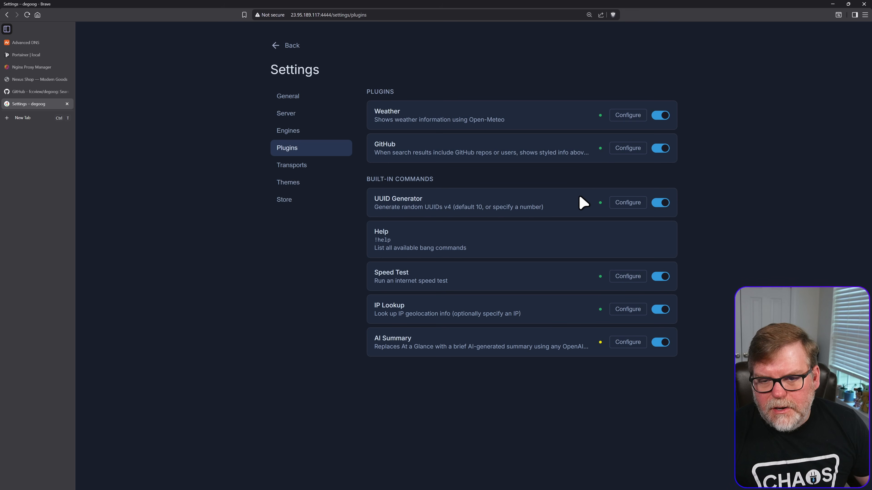
# - Return to the search home page, run "!weather paris" and expand Sunday's hourly forecast
pyautogui.click(294, 49)
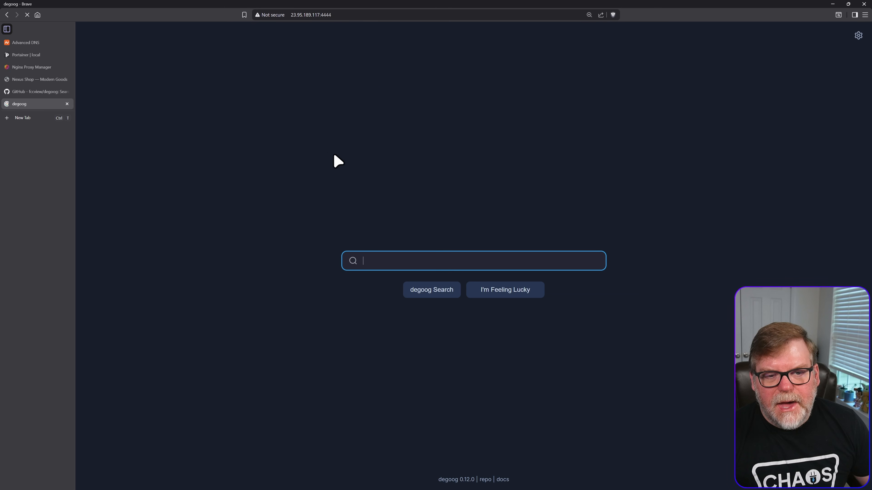
pyautogui.write('!weather paris')
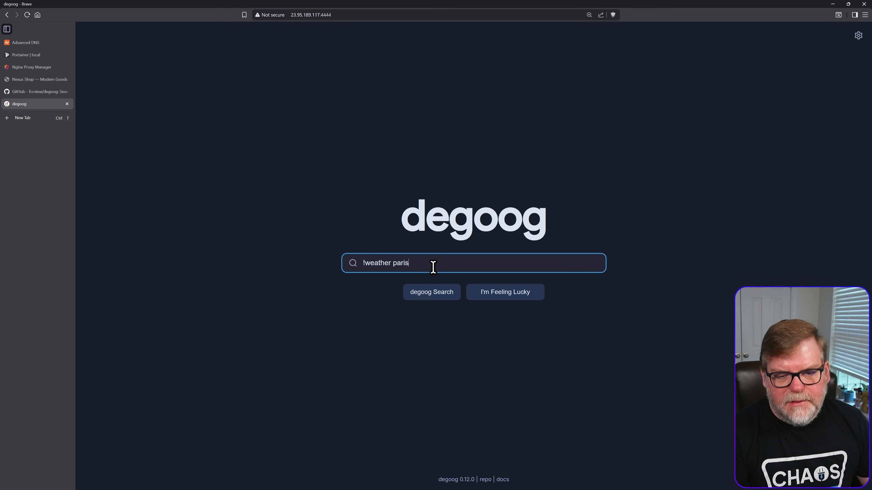
pyautogui.press('Return')
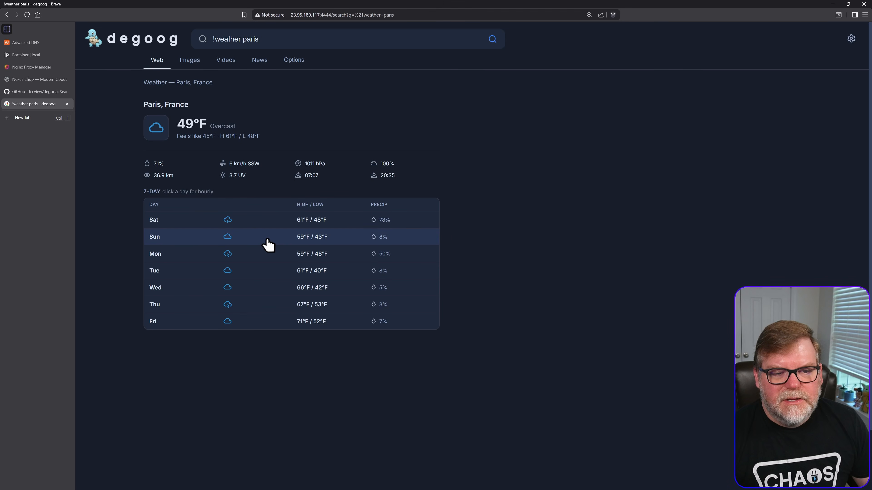
pyautogui.click(166, 242)
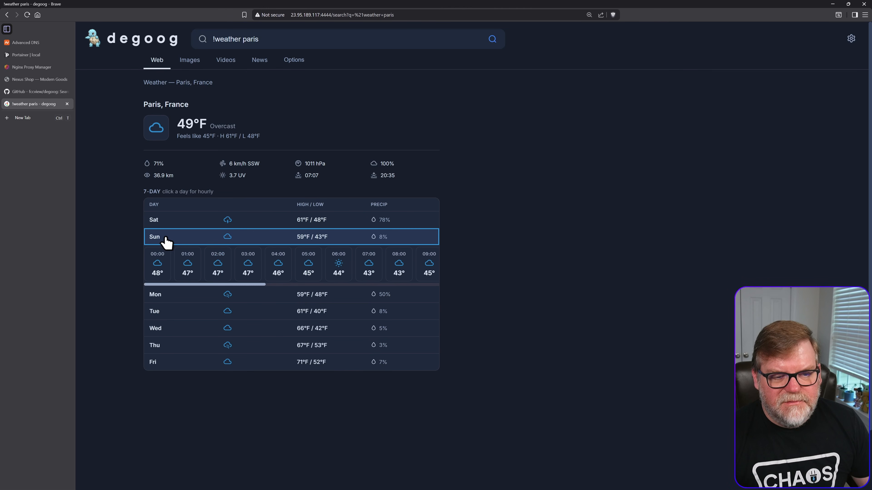
# - Expand Monday's hourly forecast for Paris and look through its later hours
pyautogui.click(181, 293)
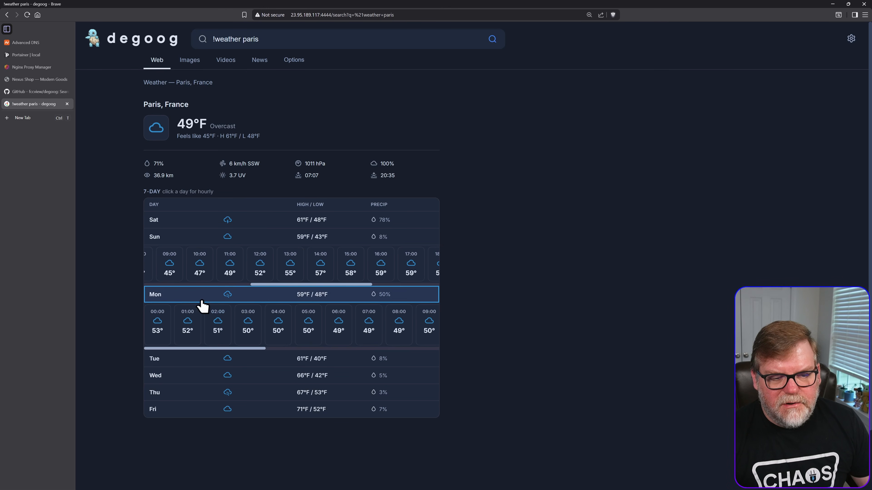
pyautogui.moveTo(250, 351); pyautogui.dragTo(425, 352)
# - Return to the degoog settings, open the extension store and filter the catalog to transports
pyautogui.click(340, 74)
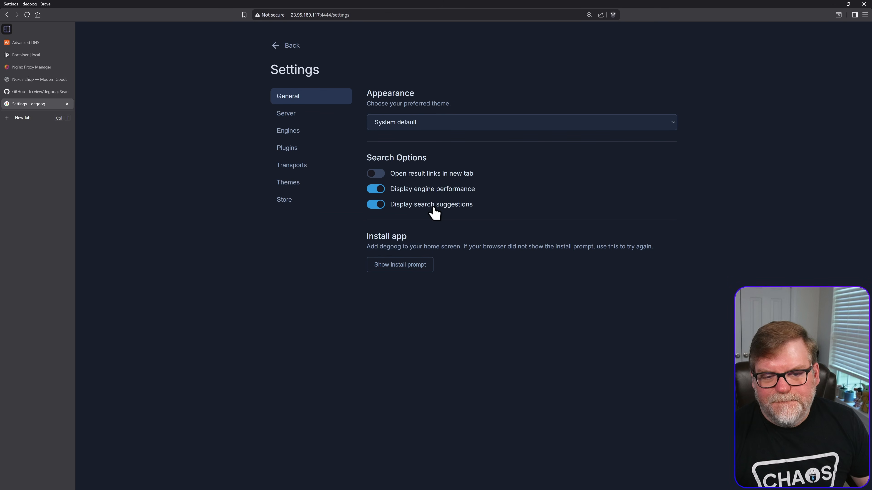
pyautogui.click(302, 151)
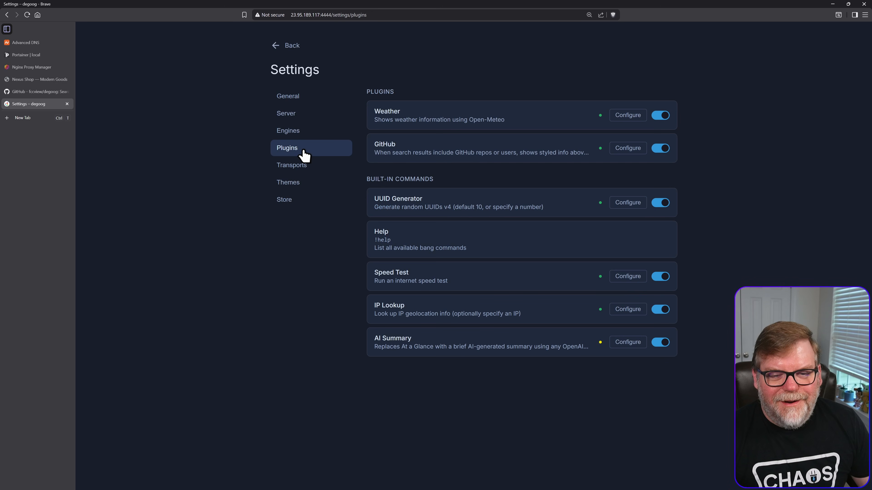
pyautogui.click(290, 200)
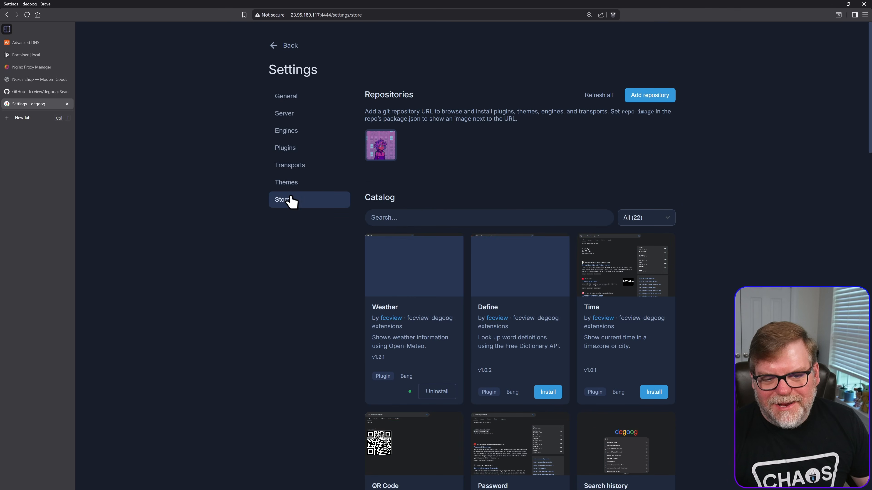
pyautogui.click(641, 220)
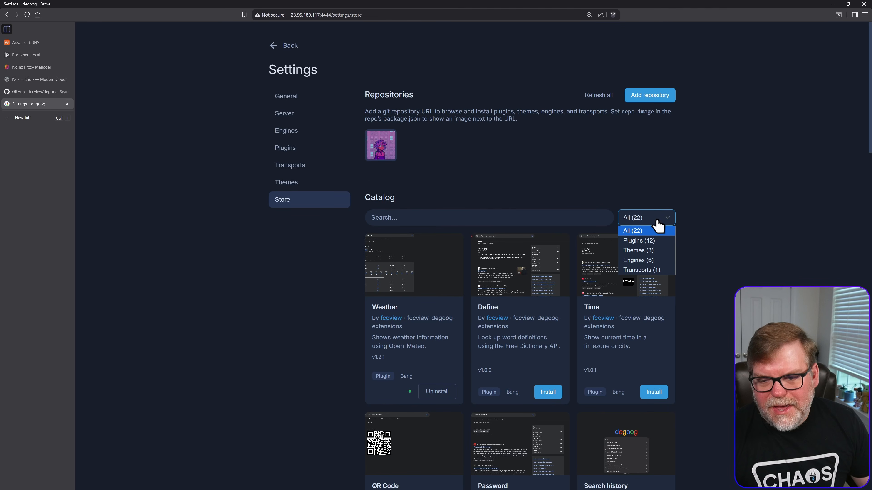
pyautogui.click(646, 270)
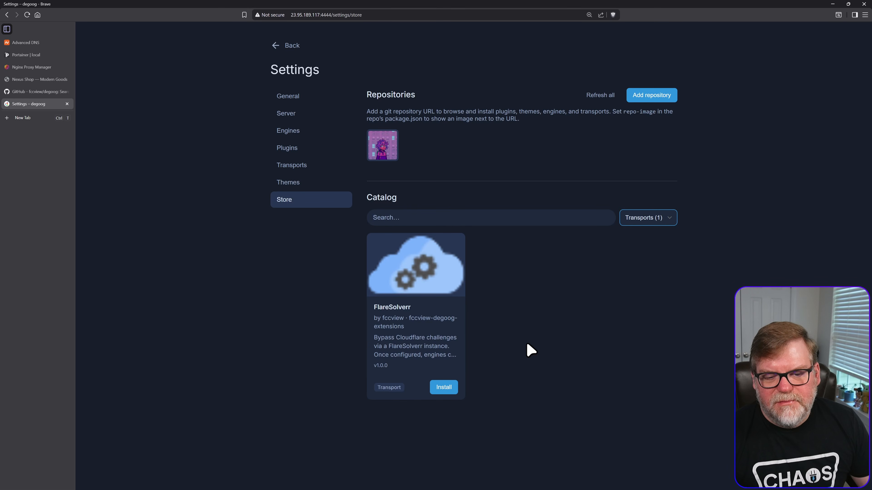
# - Filter the store catalog to engines, then reset the filter to show all extensions
pyautogui.click(648, 218)
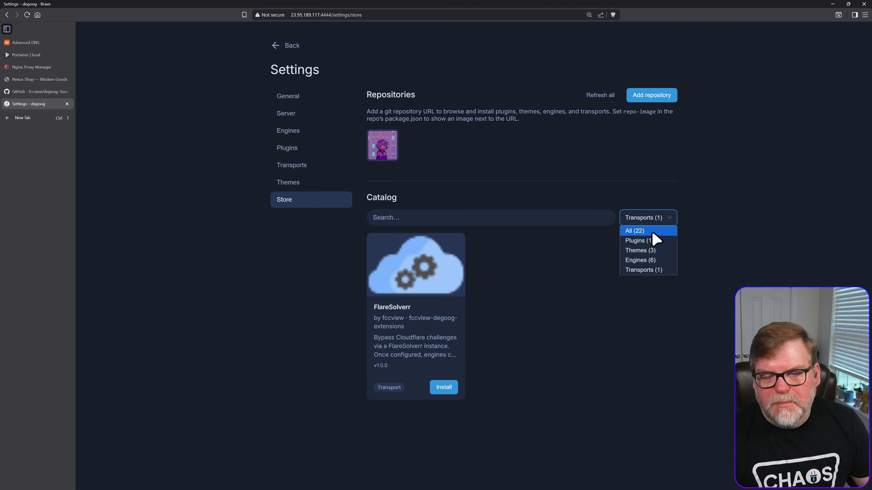
pyautogui.click(652, 262)
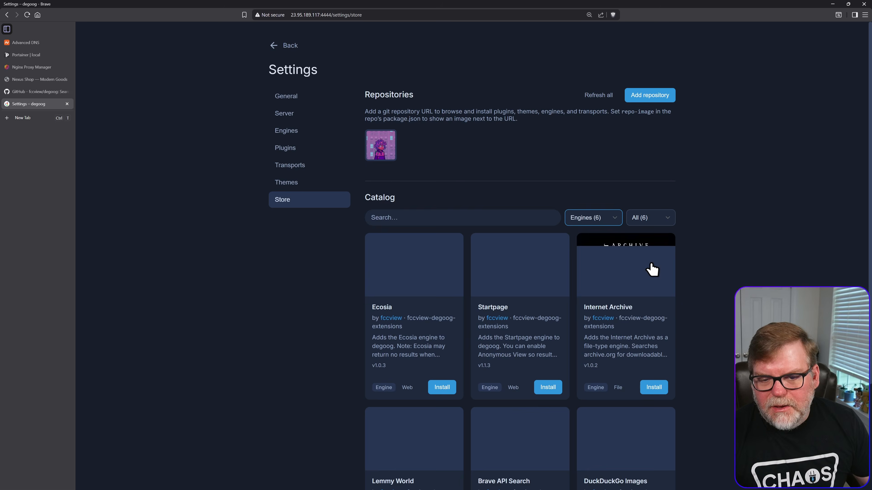
pyautogui.click(644, 219)
pyautogui.click(614, 219)
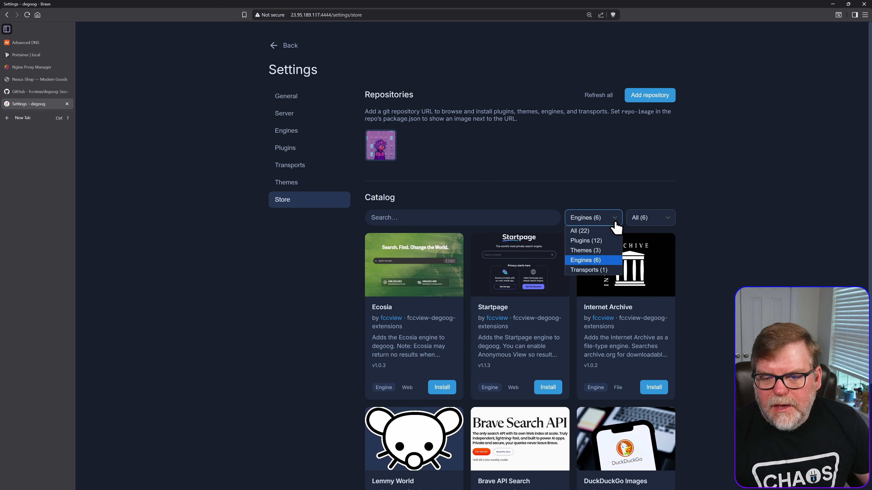
pyautogui.click(588, 227)
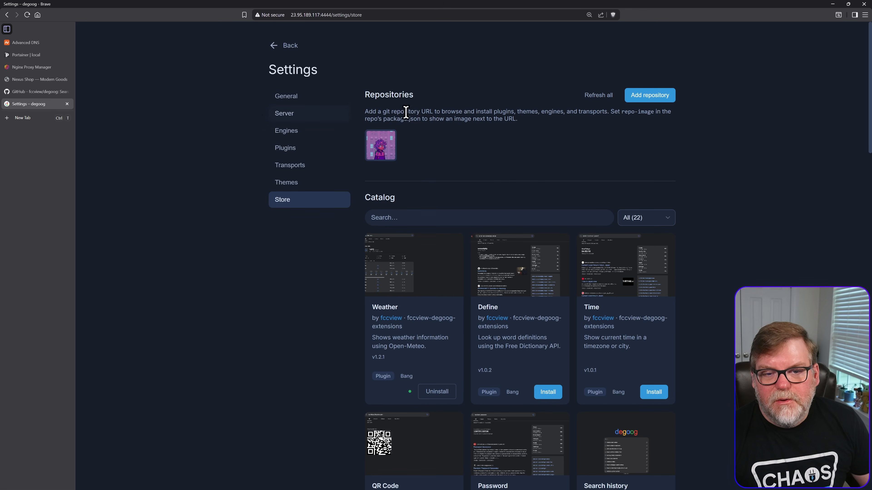
# - Open the store's repository URL entry without adding a repository, and go back to the search home page
pyautogui.click(656, 95)
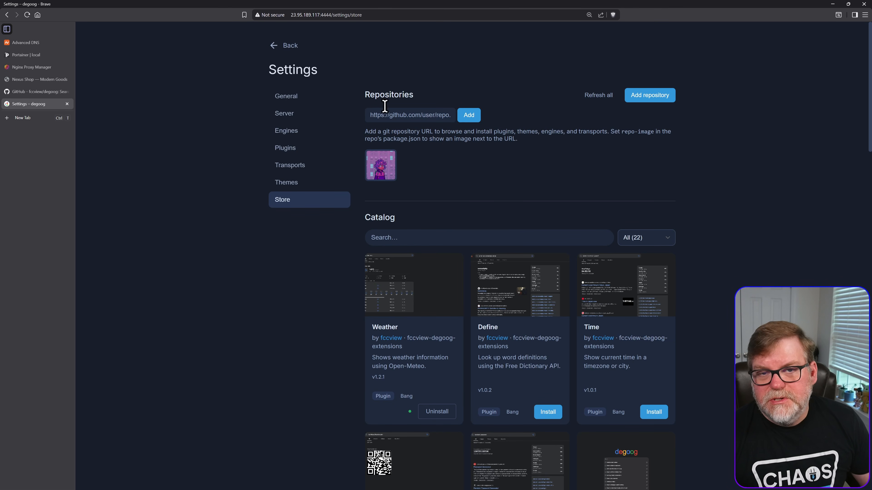
pyautogui.click(288, 45)
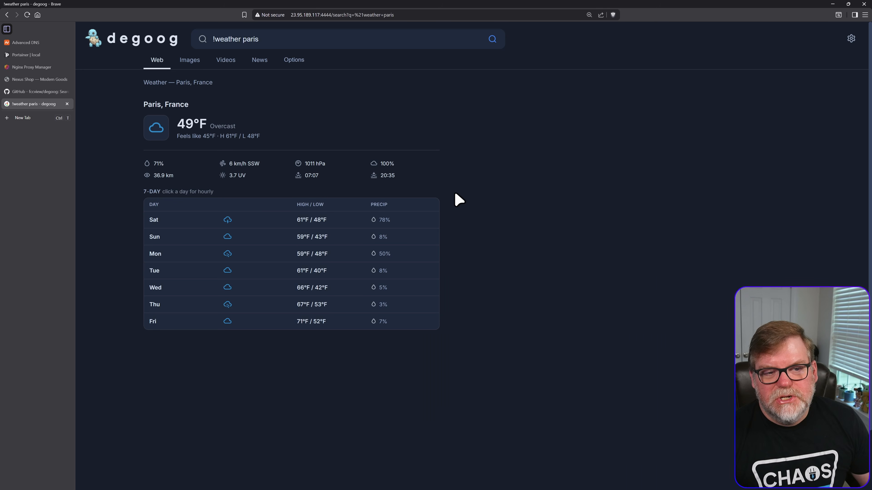
pyautogui.click(131, 42)
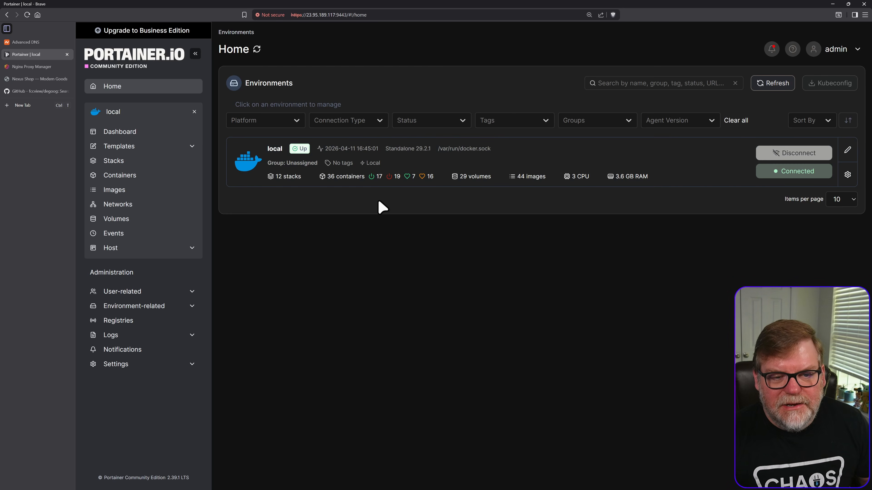
# - In Portainer, open the local environment's stacks and start creating a new stack
pyautogui.click(374, 174)
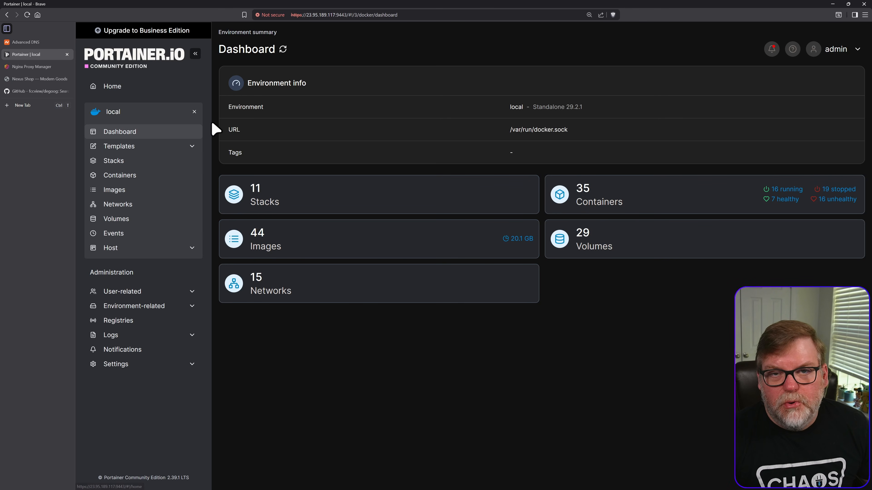
pyautogui.click(120, 162)
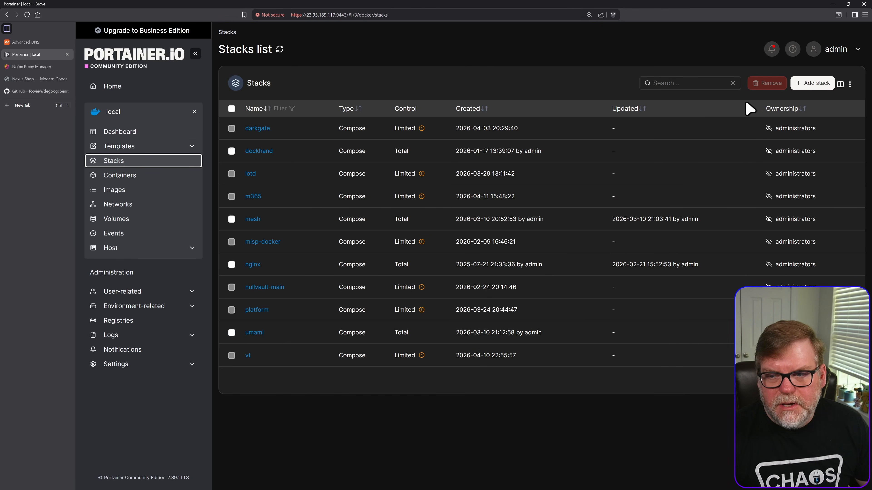
pyautogui.click(811, 90)
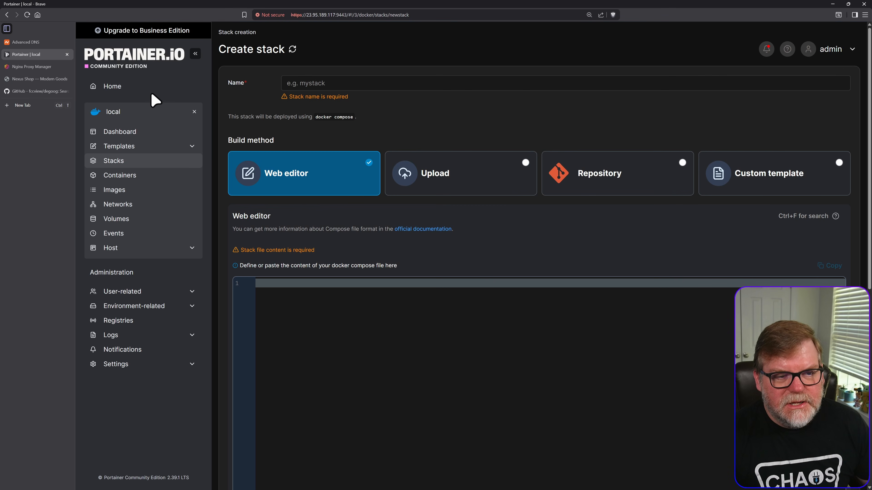
# - Switch to the degoog GitHub repository and look through its file list and README down to the Run section
pyautogui.click(28, 91)
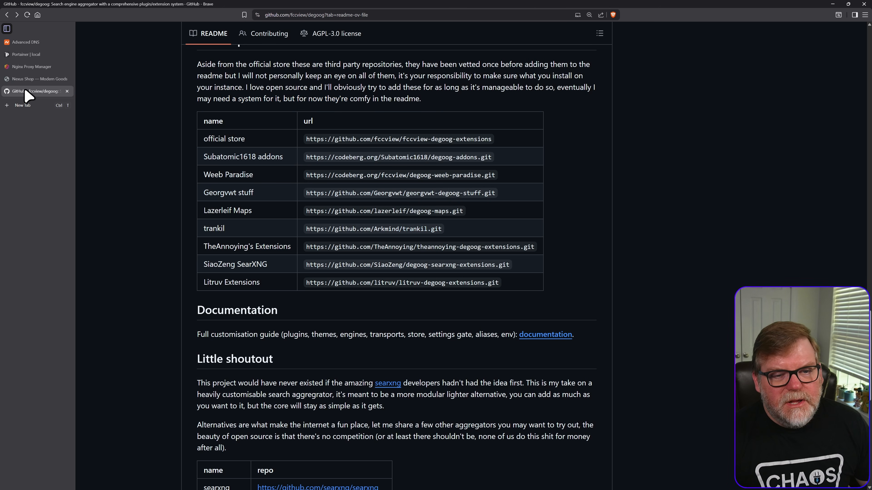
pyautogui.scroll(10, 197, 163)
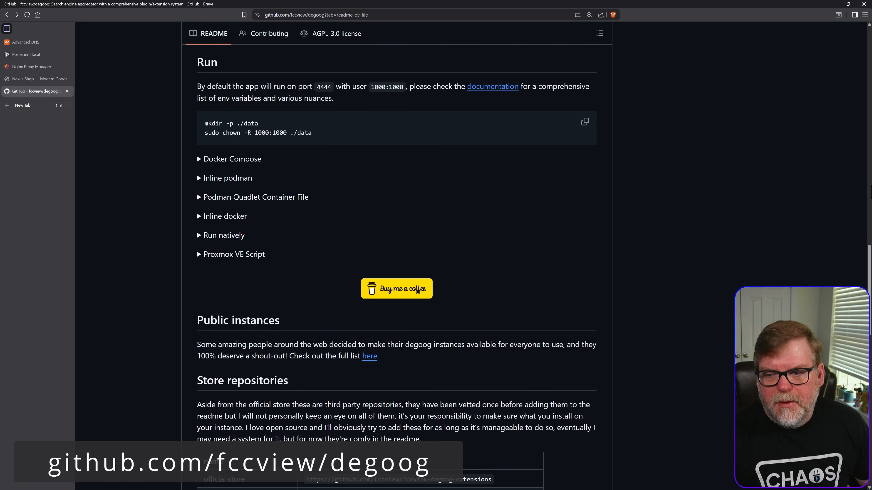
pyautogui.scroll(15, 870, 193)
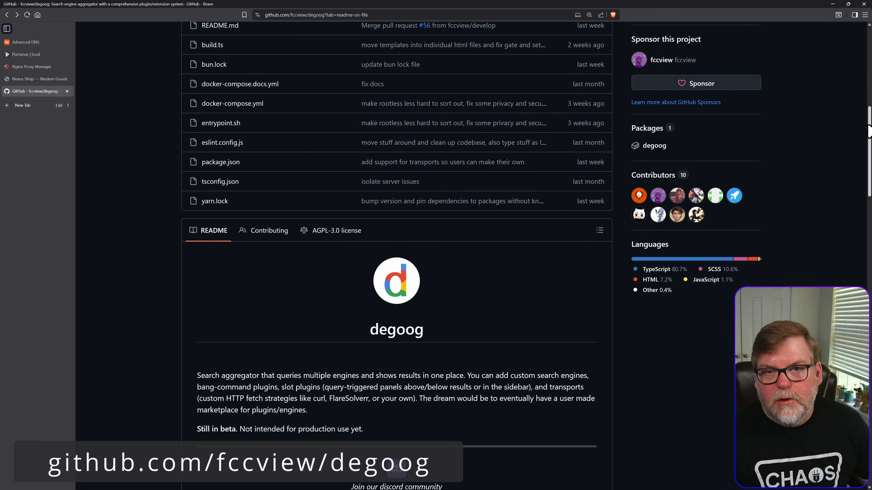
pyautogui.moveTo(870, 131); pyautogui.dragTo(864, 86)
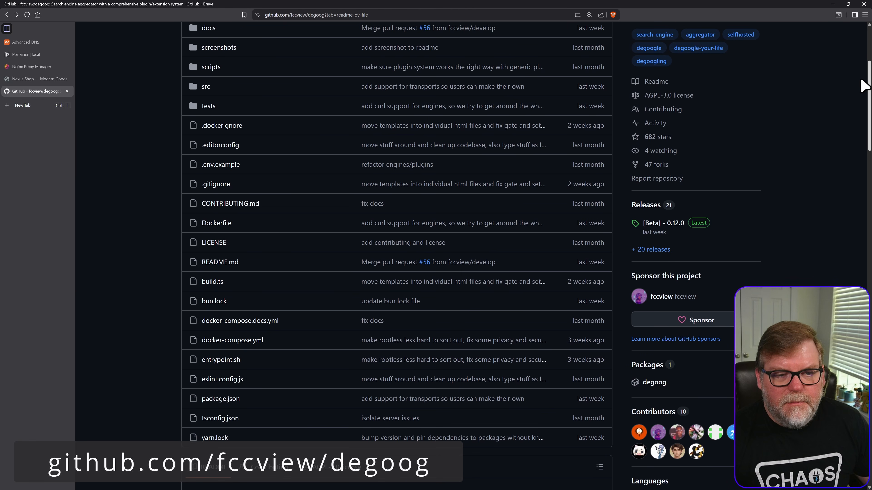
pyautogui.scroll(-10, 736, 130)
pyautogui.scroll(6, 736, 130)
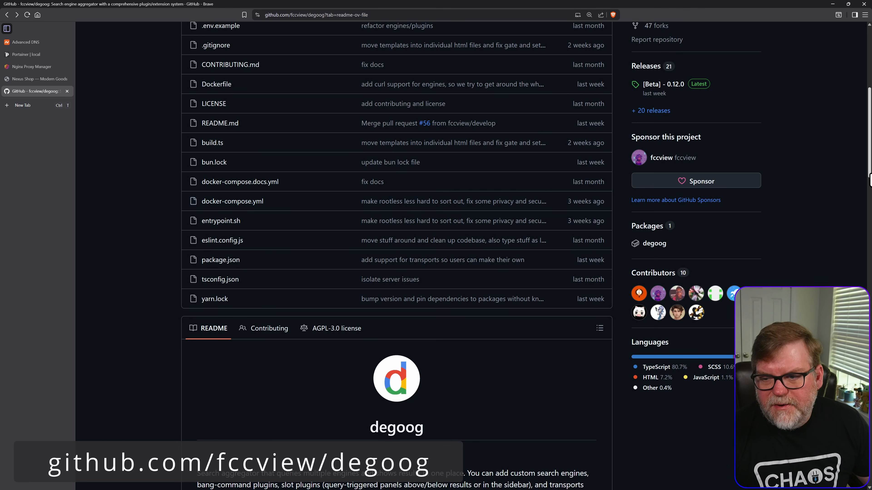
pyautogui.scroll(-1, 869, 174)
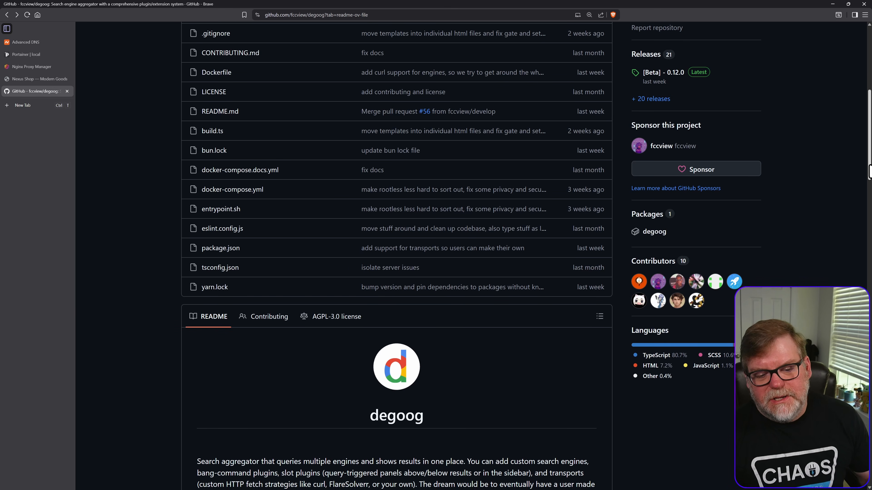
pyautogui.moveTo(870, 171); pyautogui.dragTo(305, 292)
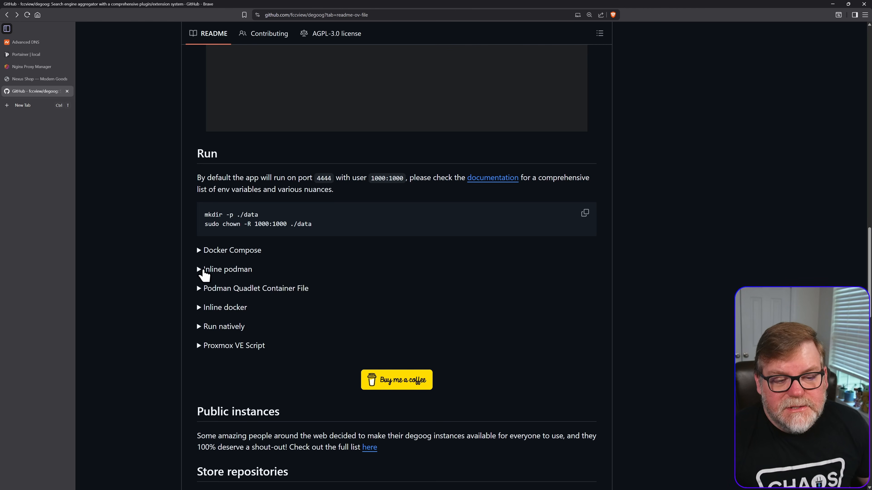
# - Expand the Docker Compose instructions in the README, and briefly view the Proxmox VE Script section before collapsing it
pyautogui.click(199, 255)
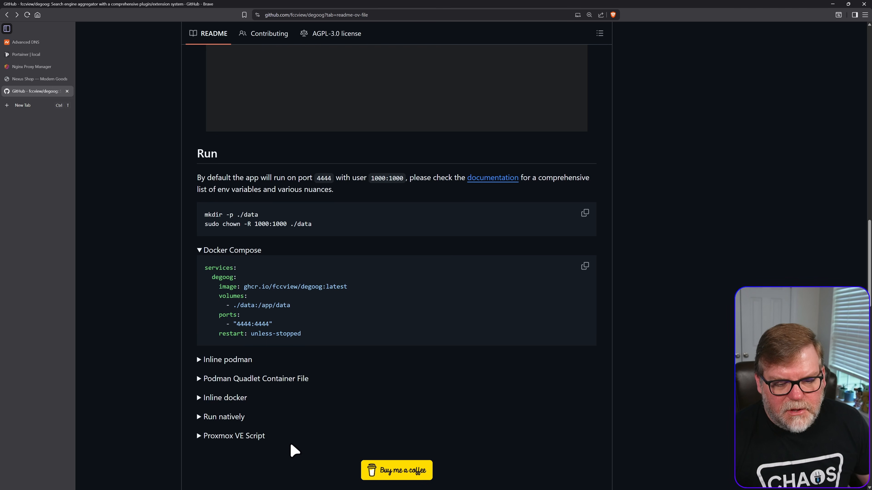
pyautogui.click(233, 436)
pyautogui.scroll(-4, 233, 439)
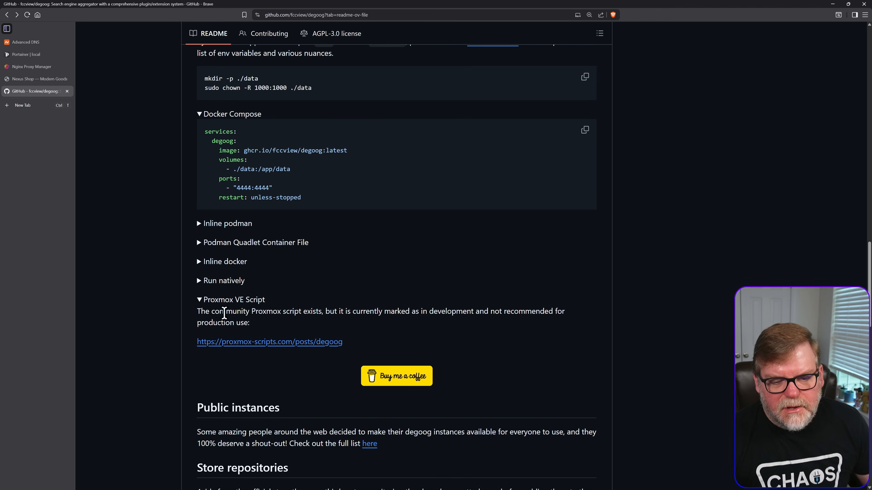
pyautogui.click(202, 300)
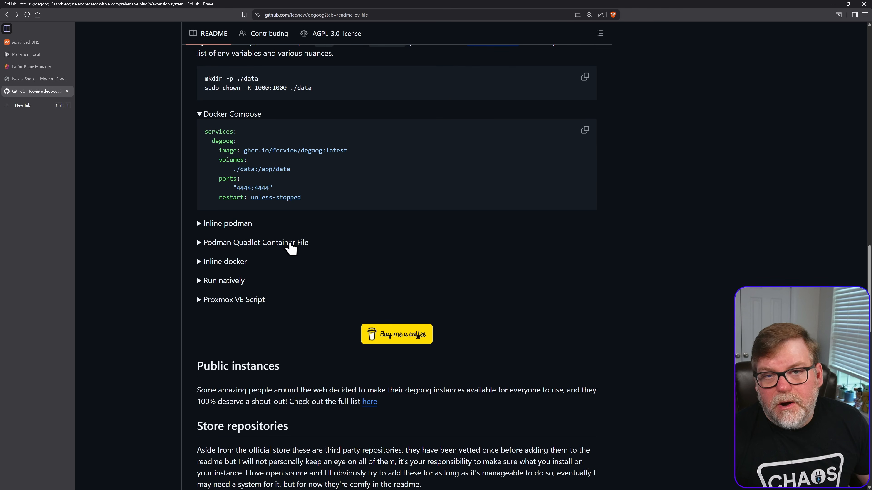
# - Find the store repositories table in the README and open the Subatomic1618 addons URL in a new browser tab
pyautogui.scroll(-2, 326, 323)
pyautogui.scroll(-4, 326, 323)
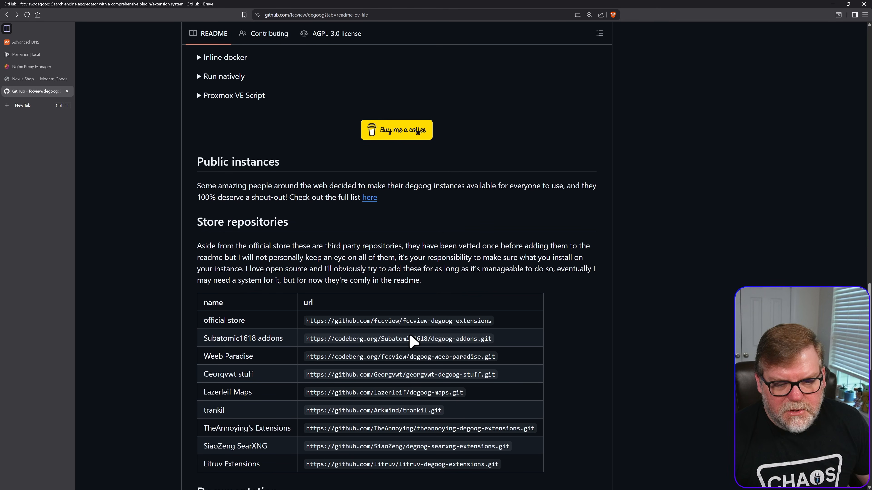
pyautogui.scroll(-3, 452, 350)
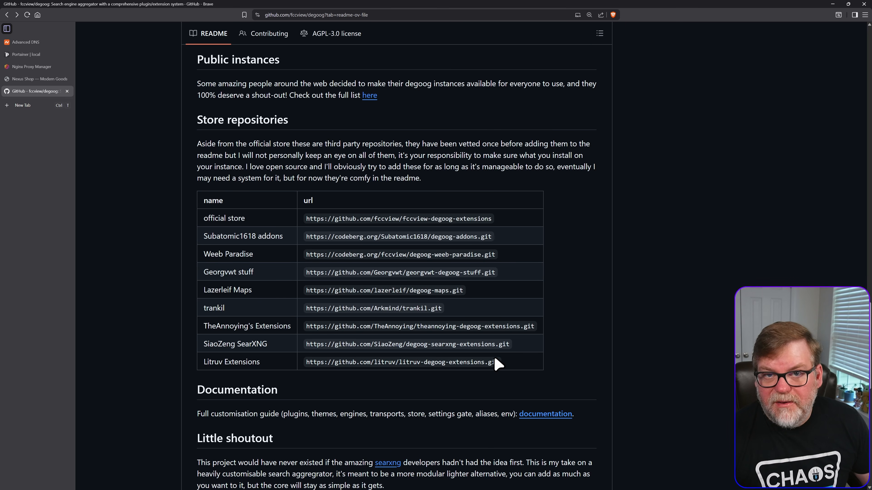
pyautogui.tripleClick(326, 237)
pyautogui.hotkey('ctrl', 'c')
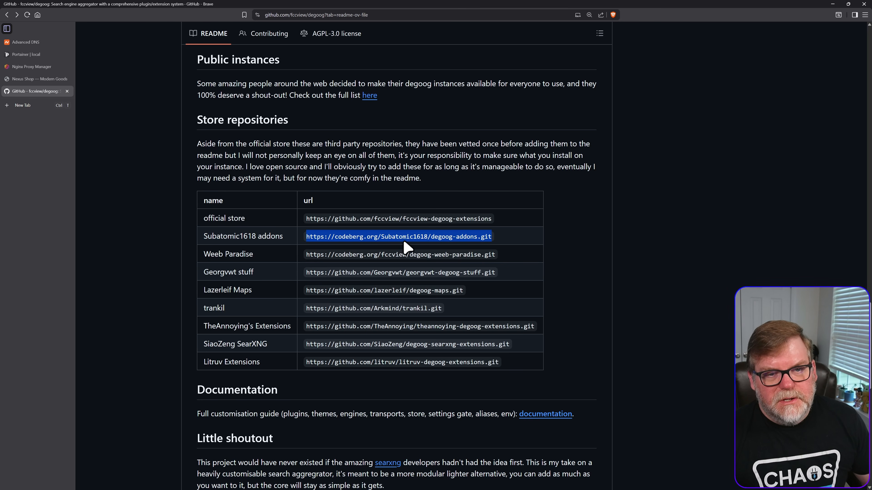
pyautogui.hotkey('ctrl', 't')
pyautogui.hotkey('ctrl', 'v')
pyautogui.press('Return')
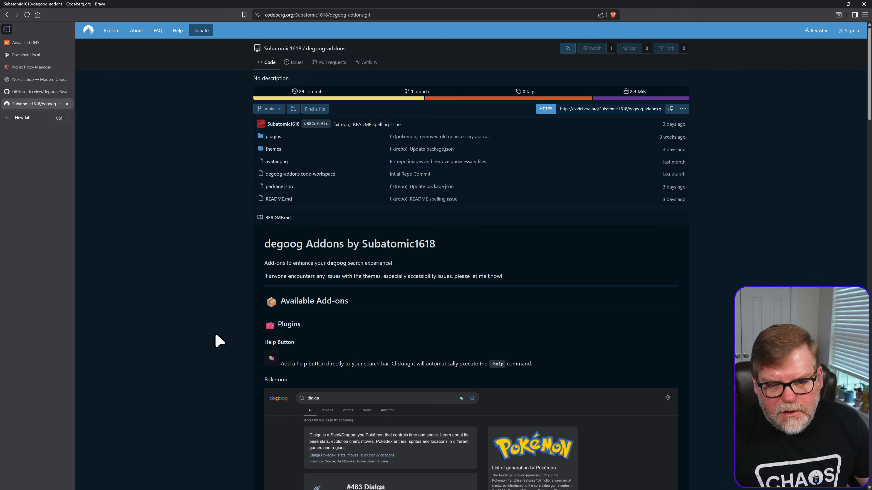
# - Examine the plugins and themes presented in the Subatomic1618 degoog-addons README, from Pokemon to The King
pyautogui.scroll(-5, 296, 342)
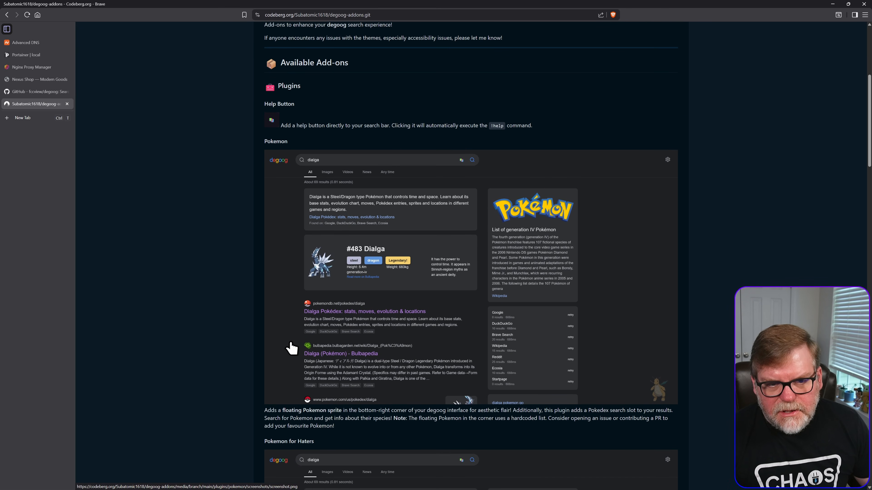
pyautogui.scroll(-3, 252, 223)
pyautogui.scroll(-4, 235, 277)
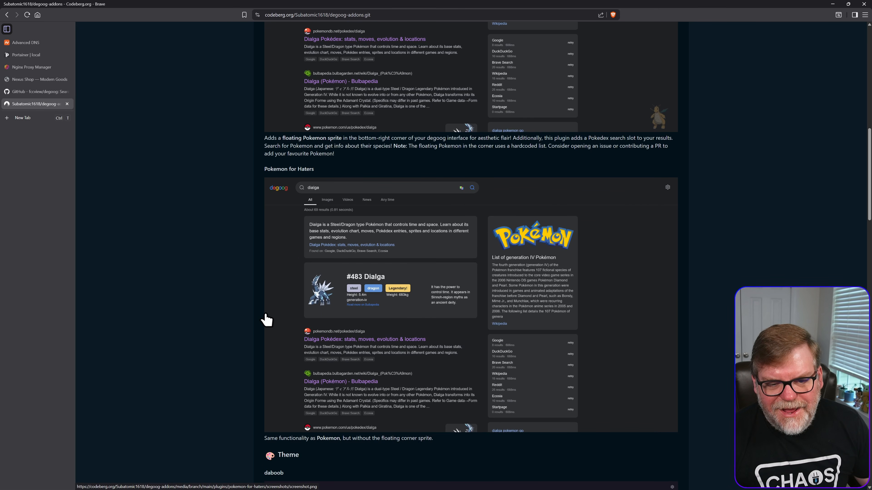
pyautogui.scroll(-5, 302, 323)
pyautogui.scroll(-6, 635, 349)
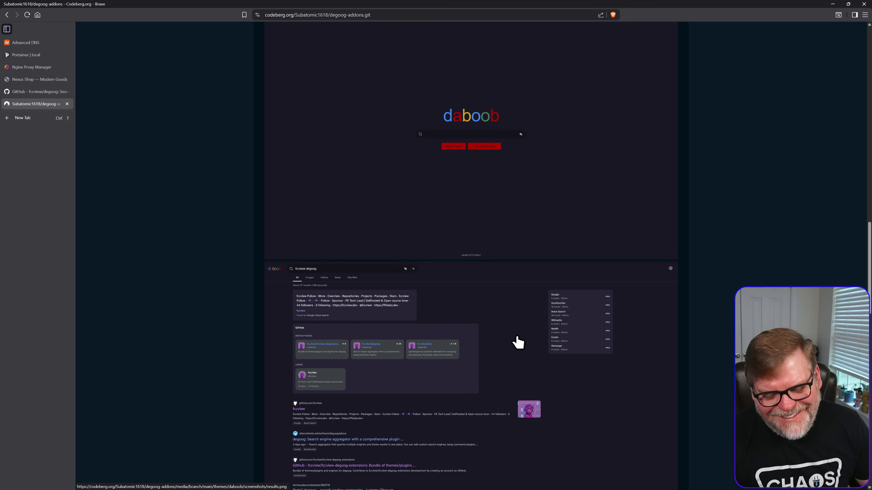
pyautogui.scroll(-4, 518, 342)
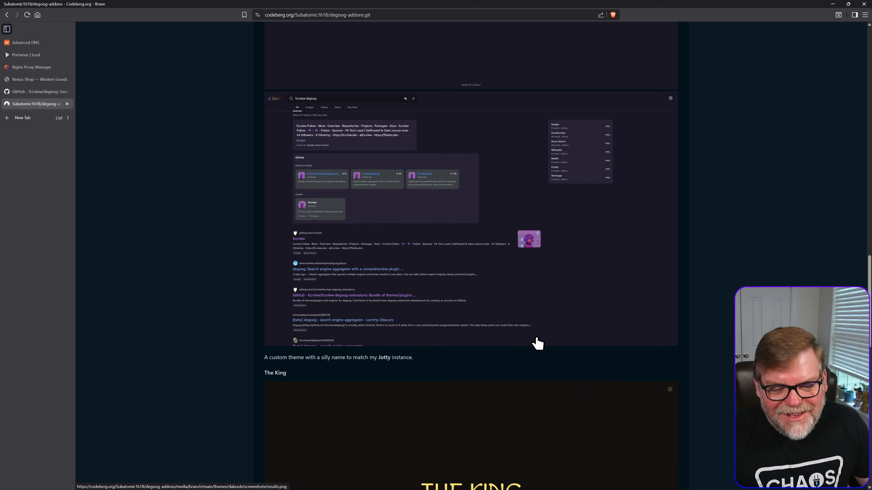
pyautogui.scroll(-7, 507, 381)
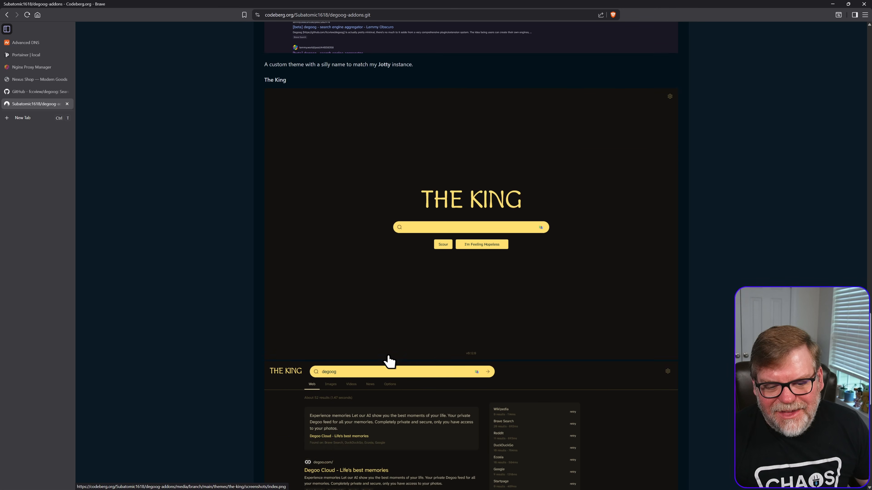
# - Read the Installation section at the end of the Subatomic1618 degoog-addons README, and return to the degoog store repositories table
pyautogui.scroll(-3, 389, 360)
pyautogui.scroll(-5, 497, 340)
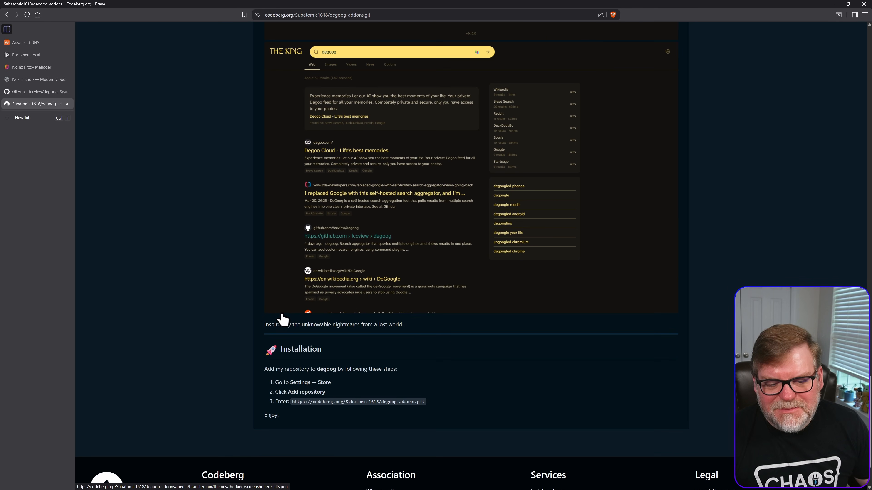
pyautogui.hotkey('ctrl', 'w')
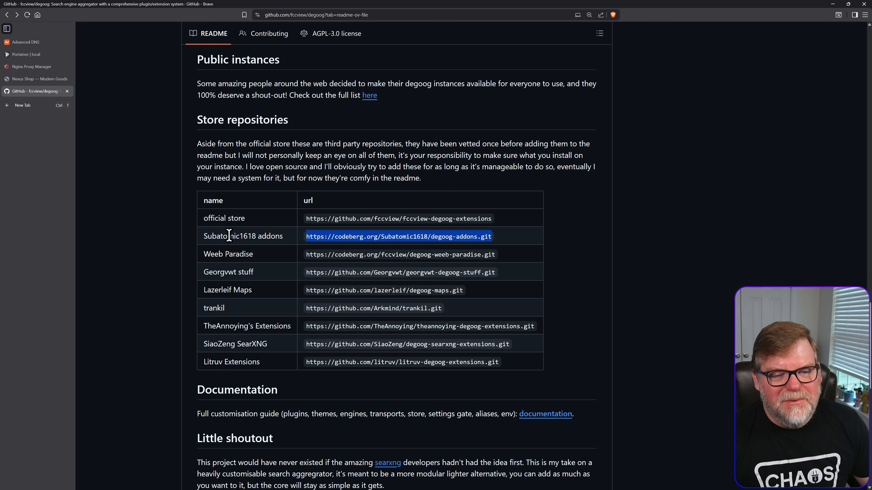
pyautogui.click(187, 277)
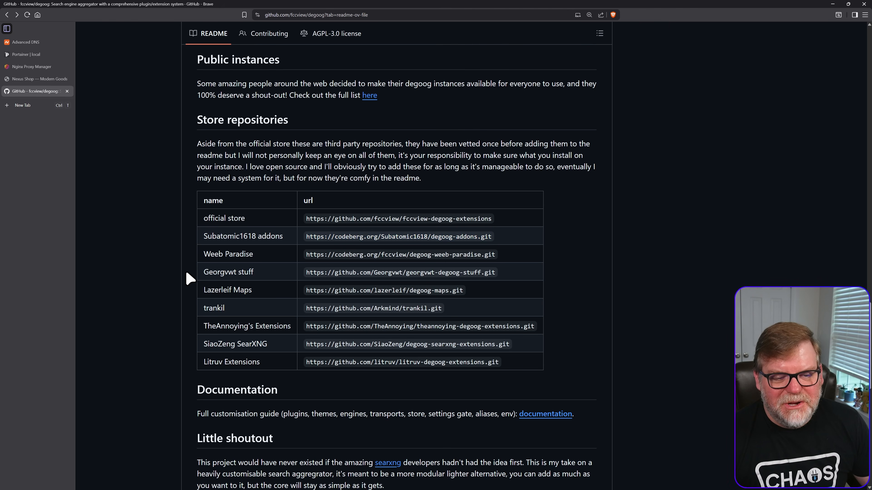
# - Open the Lazerleif Maps repository URL from the store repositories table in a new browser tab
pyautogui.doubleClick(384, 292)
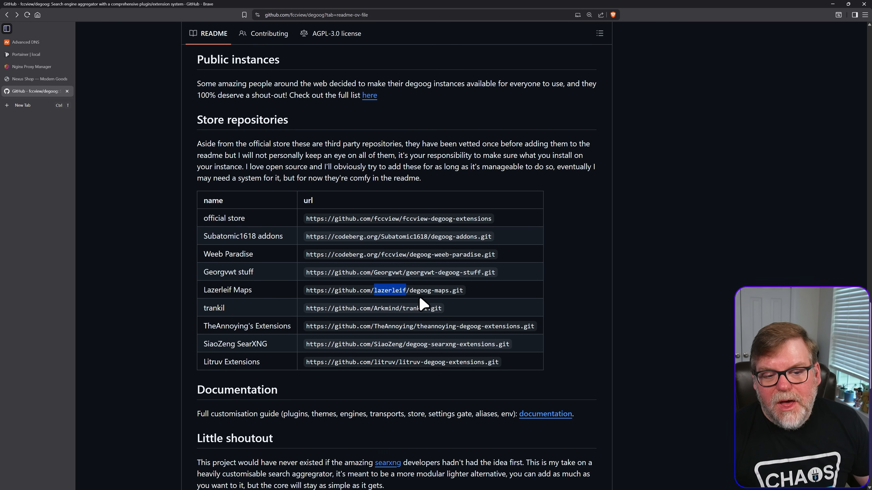
pyautogui.tripleClick(413, 293)
pyautogui.hotkey('ctrl', 'c')
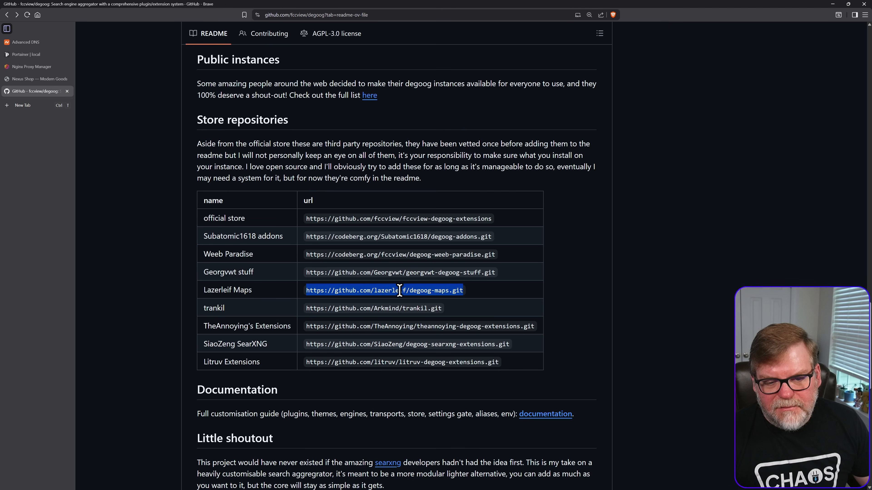
pyautogui.hotkey('ctrl', 't')
pyautogui.hotkey('ctrl', 'v')
pyautogui.press('Return')
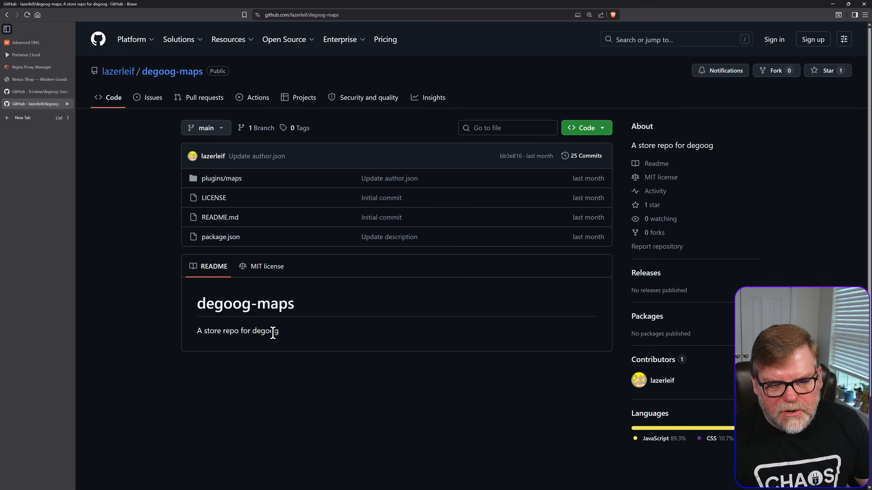
# - View the maps plugin's 1.png in its screenshots folder, and close the repository to return to the degoog README
pyautogui.click(227, 179)
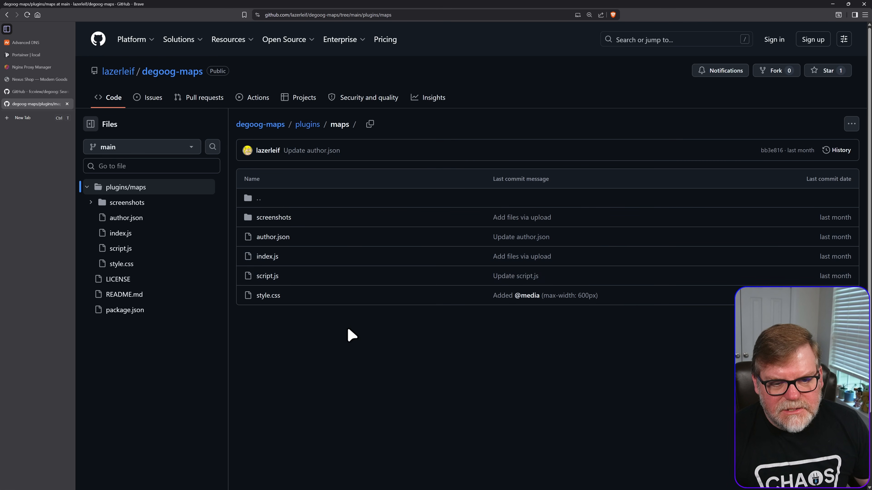
pyautogui.click(274, 218)
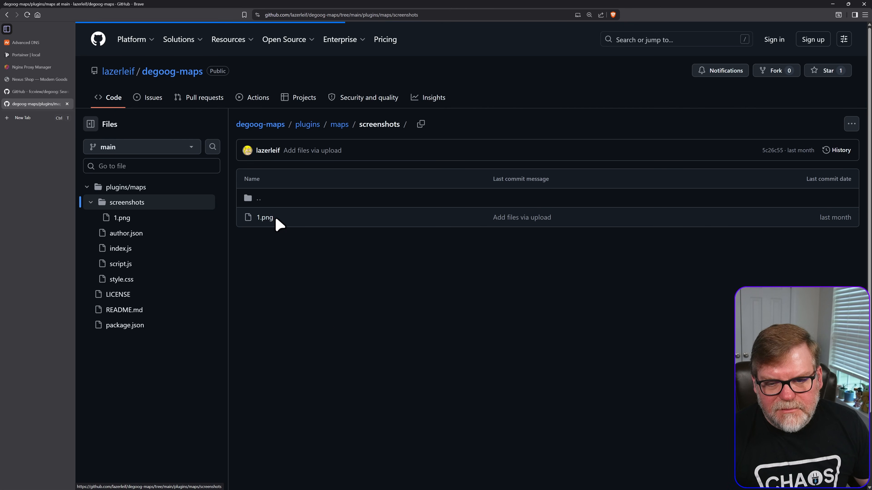
pyautogui.click(270, 219)
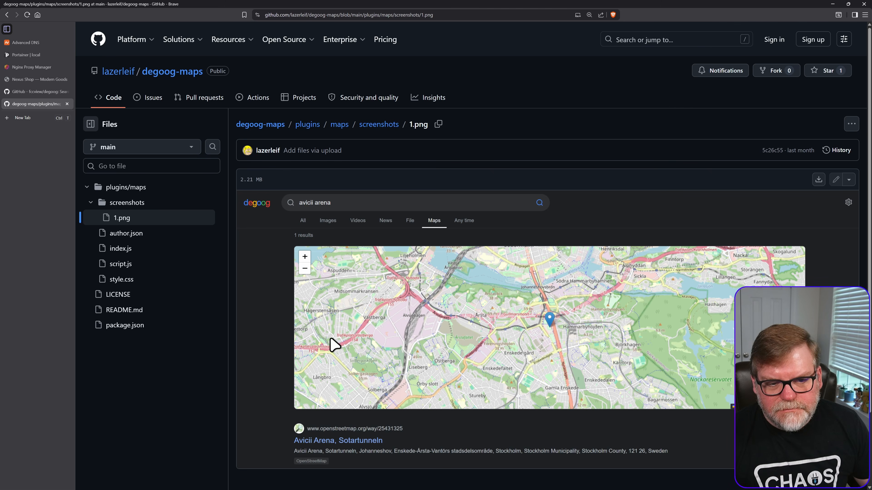
pyautogui.scroll(-1, 357, 346)
pyautogui.scroll(-1, 361, 342)
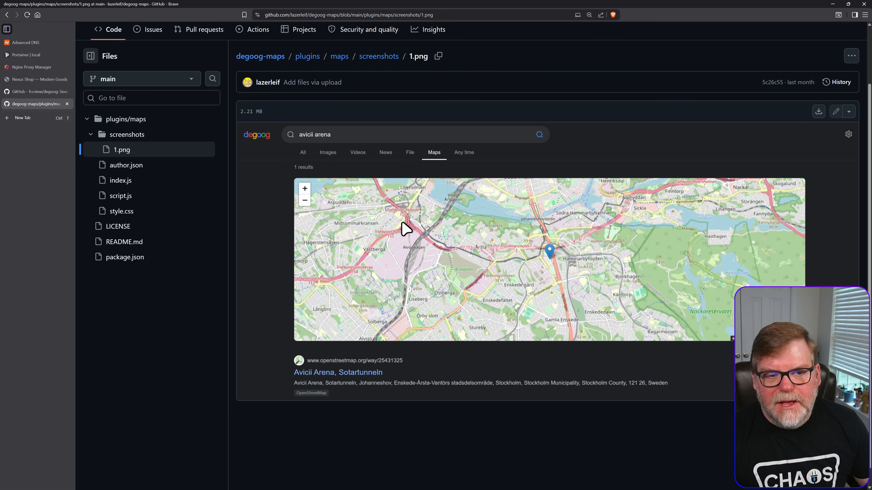
pyautogui.hotkey('alt', 'Left')
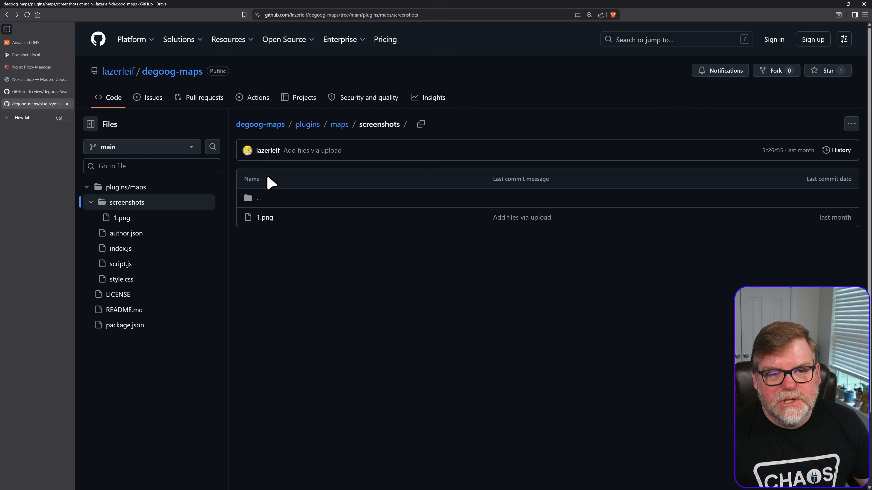
pyautogui.hotkey('ctrl', 'w')
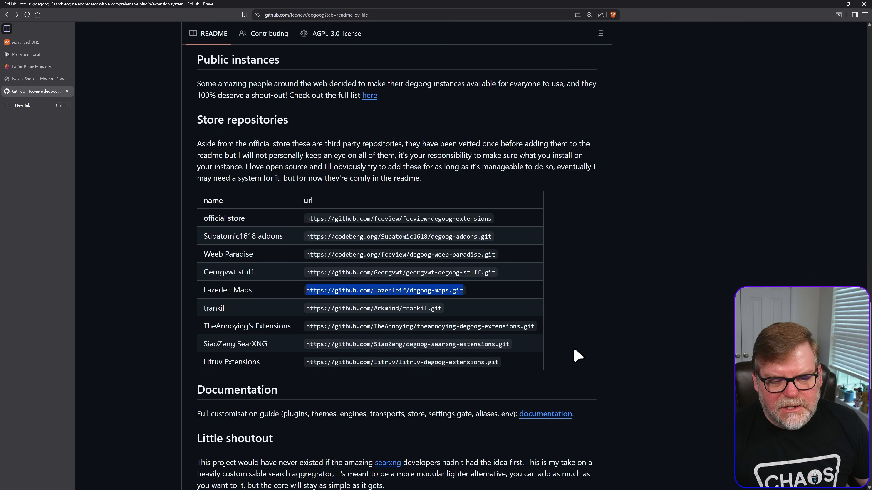
# - Find the Docker Compose snippet in the README's Run section and copy it
pyautogui.scroll(-8, 574, 350)
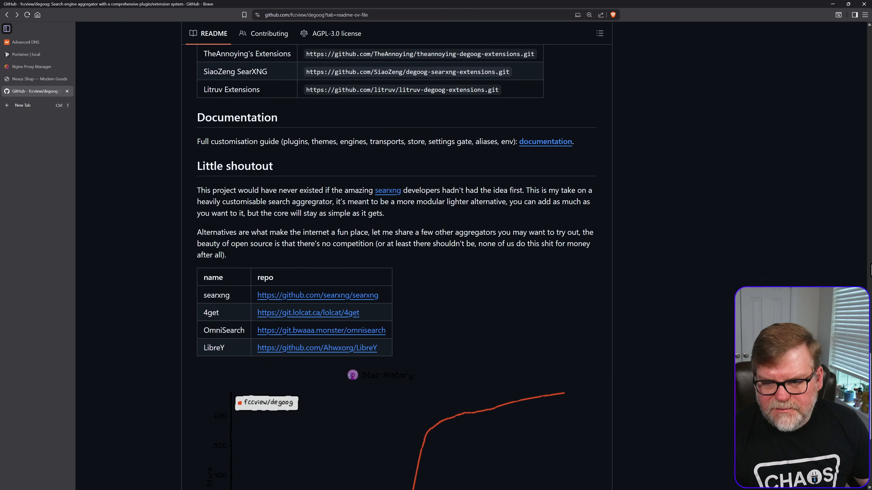
pyautogui.click(870, 246)
pyautogui.click(870, 246)
pyautogui.moveTo(870, 247); pyautogui.dragTo(860, 265)
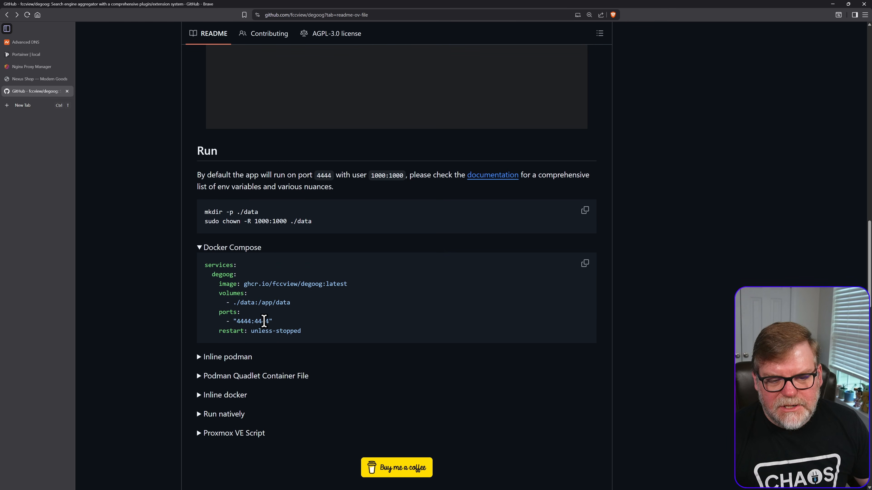
pyautogui.click(585, 264)
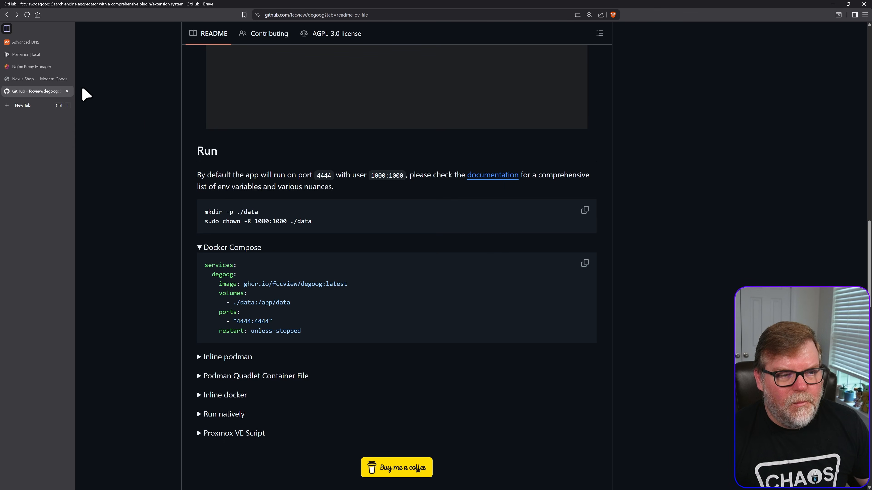
# - Switch to Portainer's stack creation page and name the new stack degoog
pyautogui.click(21, 54)
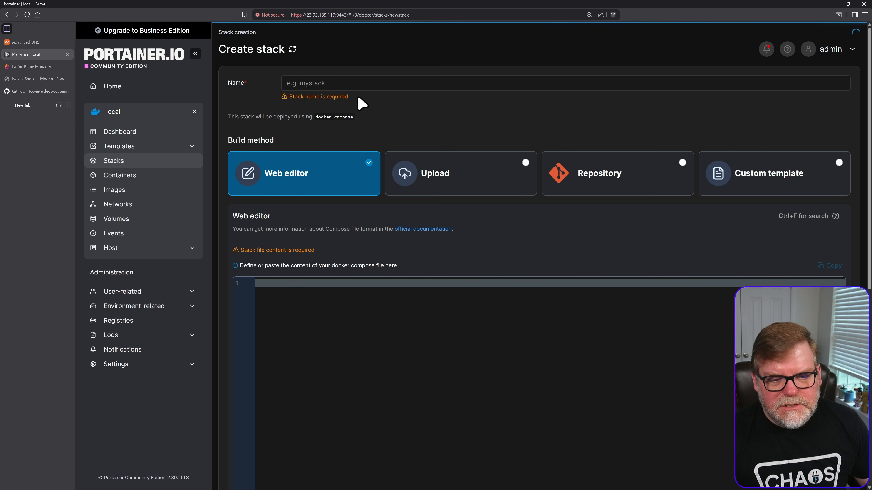
pyautogui.click(349, 83)
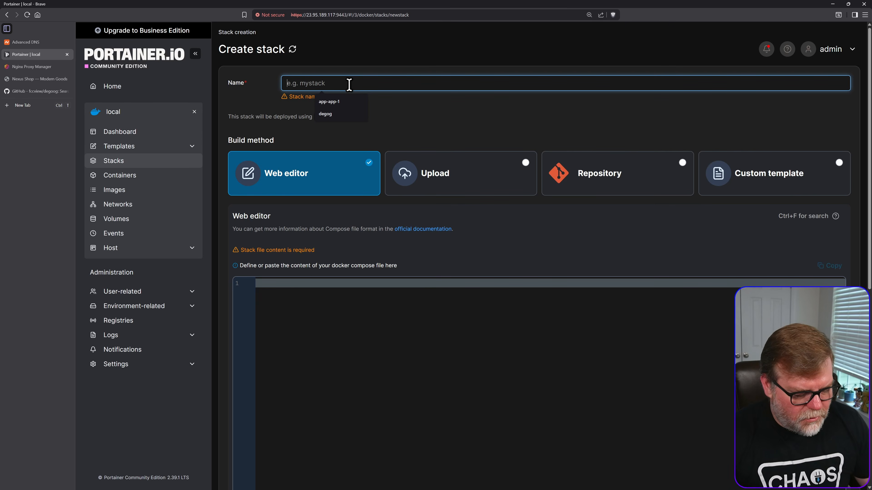
pyautogui.write('deg')
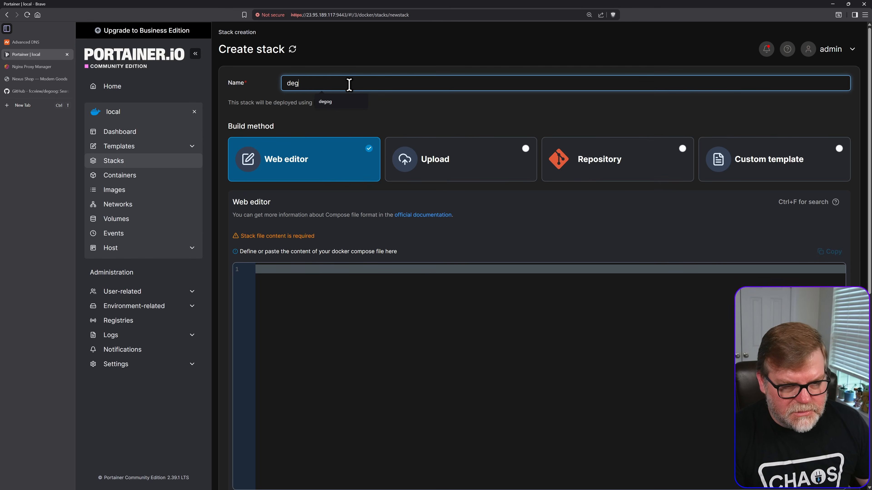
pyautogui.write('oog')
# - Paste the copied degoog compose configuration into the stack's web editor
pyautogui.click(341, 287)
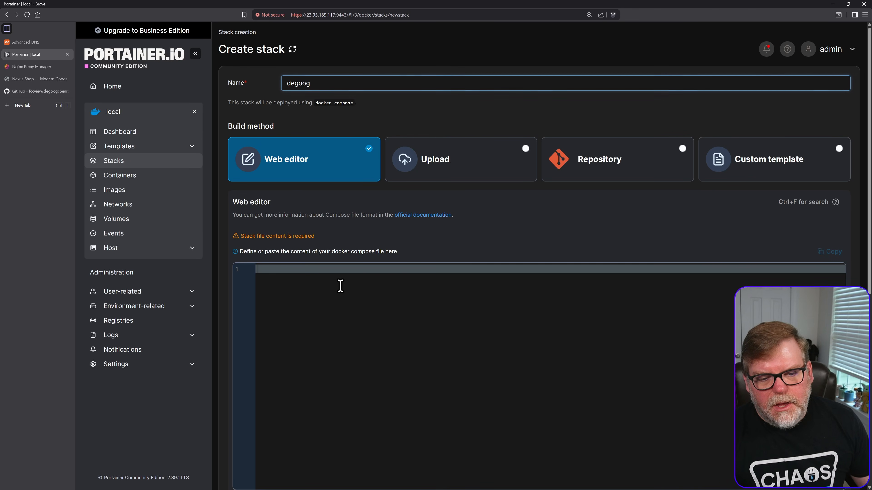
pyautogui.hotkey('ctrl', 'v')
pyautogui.scroll(-3, 344, 310)
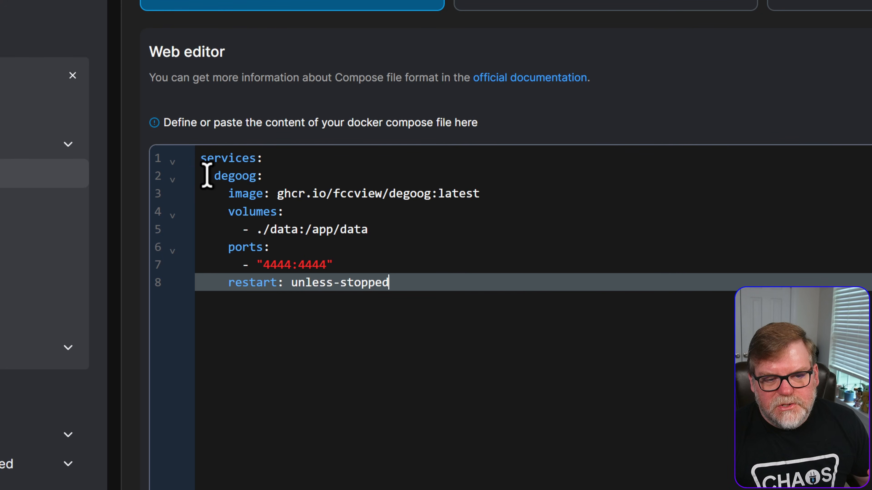
# - Review the image line, and change the degoog service's volume mapping to data:/app/data by removing the relative path prefix
pyautogui.moveTo(278, 194); pyautogui.dragTo(496, 194)
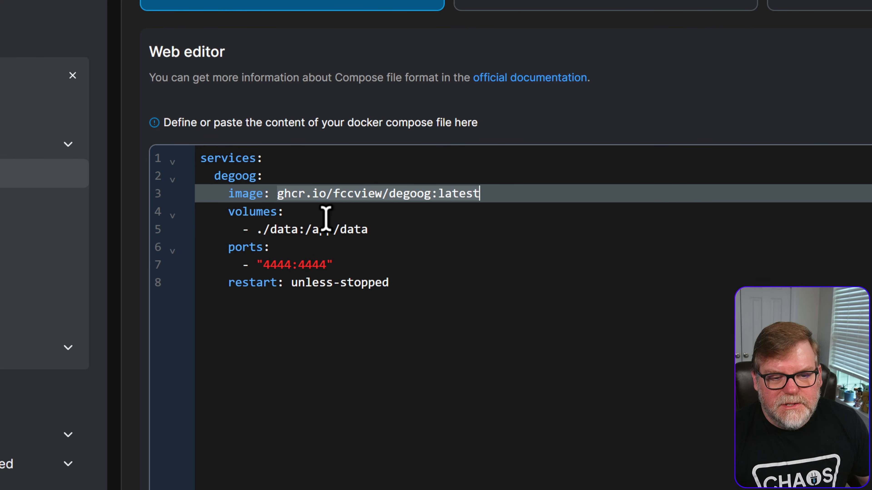
pyautogui.click(309, 208)
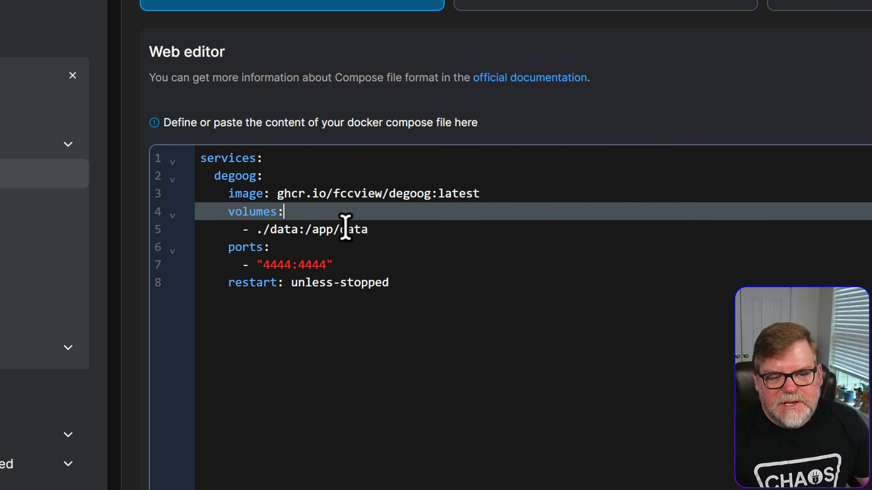
pyautogui.click(269, 229)
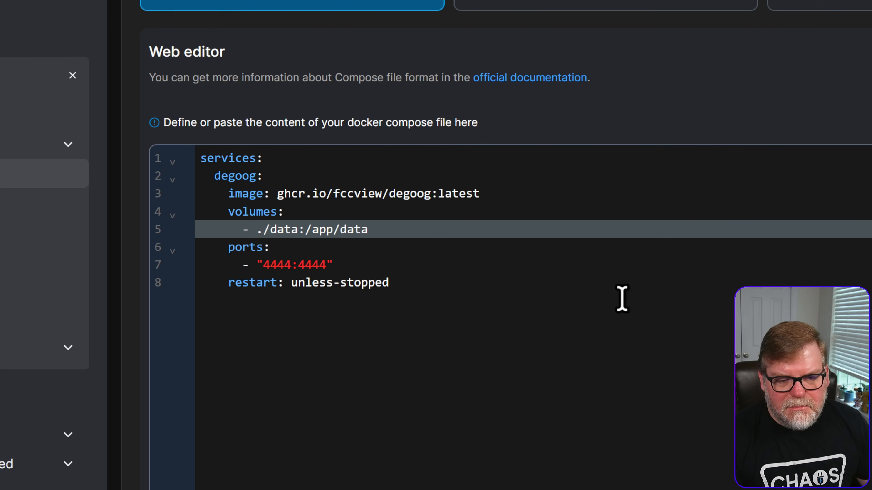
pyautogui.press('BackSpace')
pyautogui.press('BackSpace')
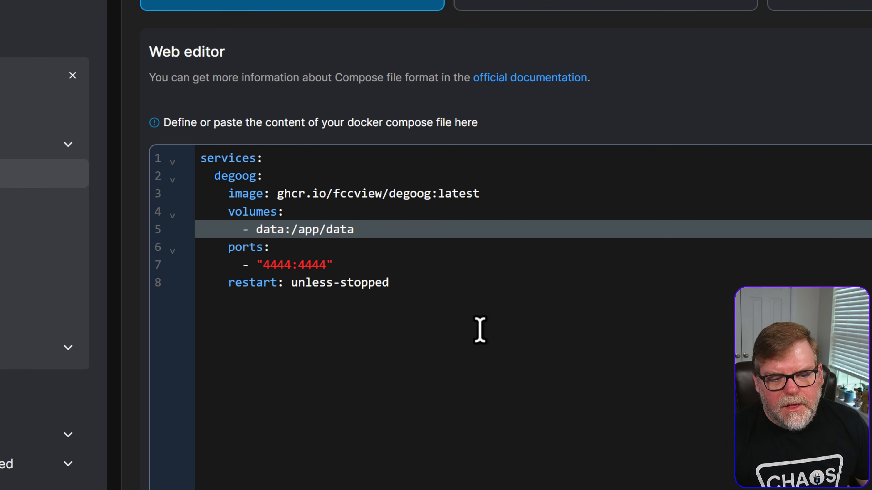
# - Add a top-level volumes section at the end of the compose file, declaring the named volume data
pyautogui.click(438, 292)
pyautogui.press('Return')
pyautogui.press('Return')
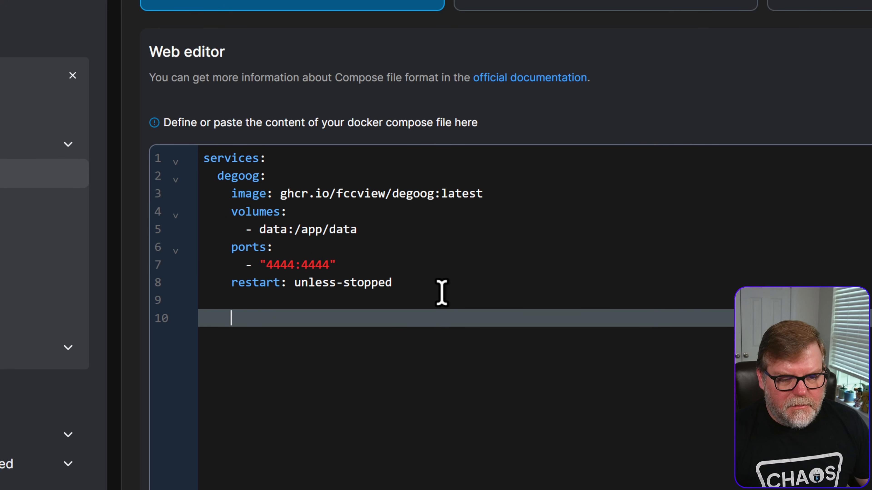
pyautogui.press('BackSpace')
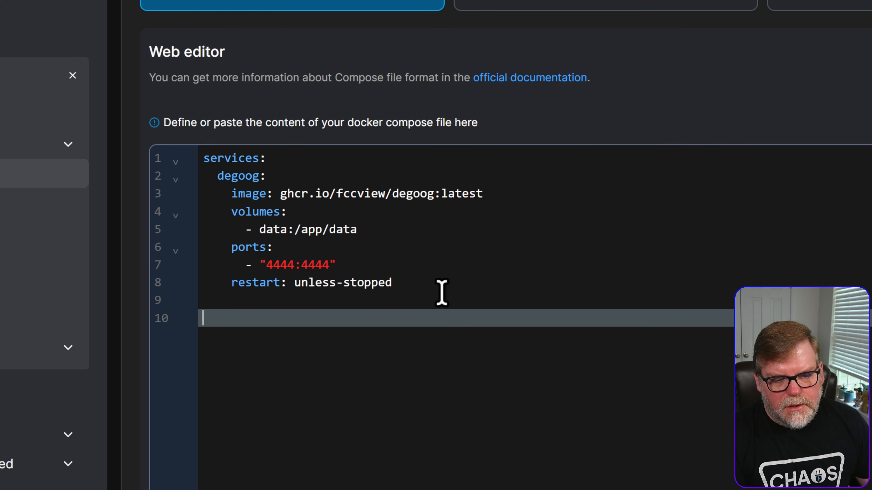
pyautogui.write('volumes:')
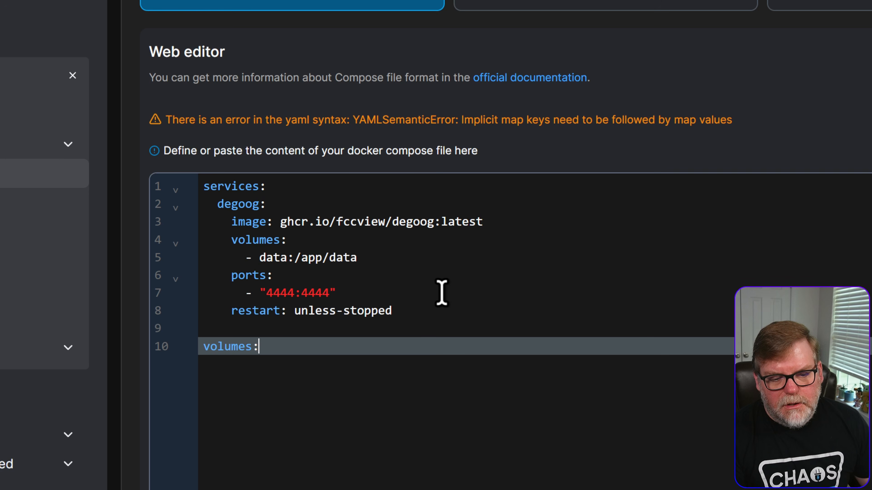
pyautogui.press('Tab')
pyautogui.press('BackSpace')
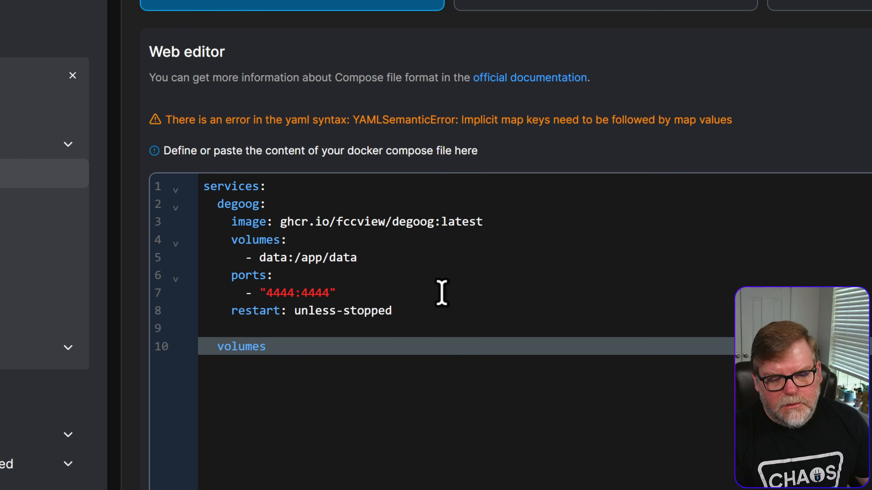
pyautogui.hotkey('shift', 'Tab')
pyautogui.write(':')
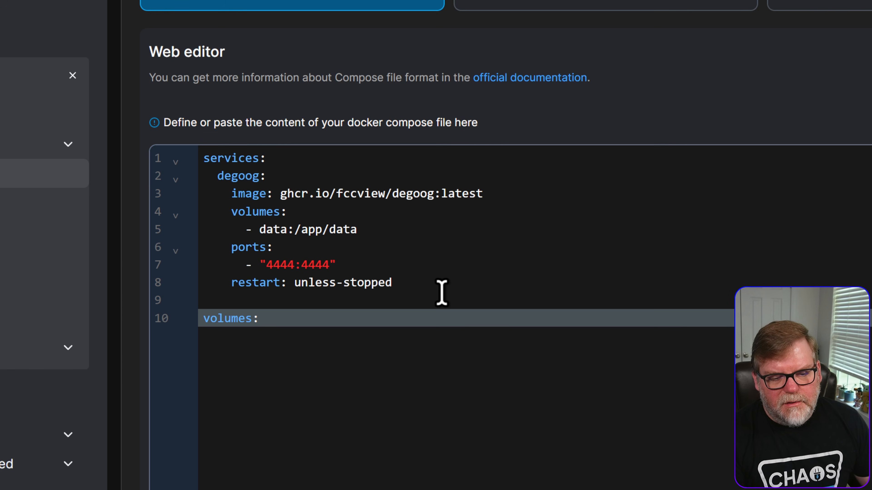
pyautogui.press('Return')
pyautogui.write('data:')
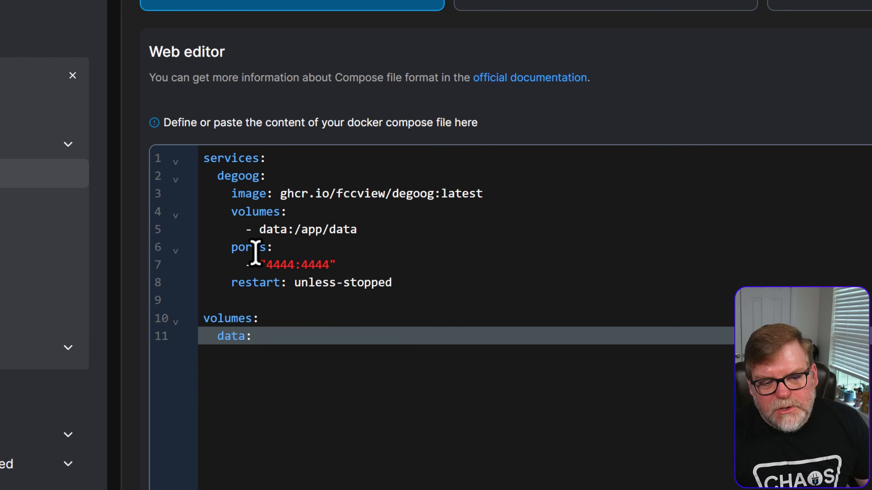
# - Comment out the ports key and its 4444:4444 mapping in the degoog service
pyautogui.click(227, 247)
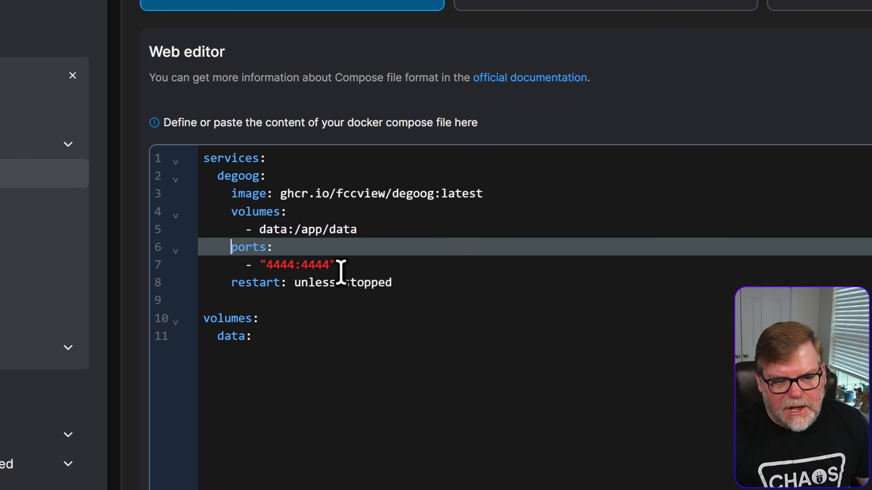
pyautogui.write('#')
pyautogui.press('Down')
pyautogui.press('Left')
pyautogui.write('#')
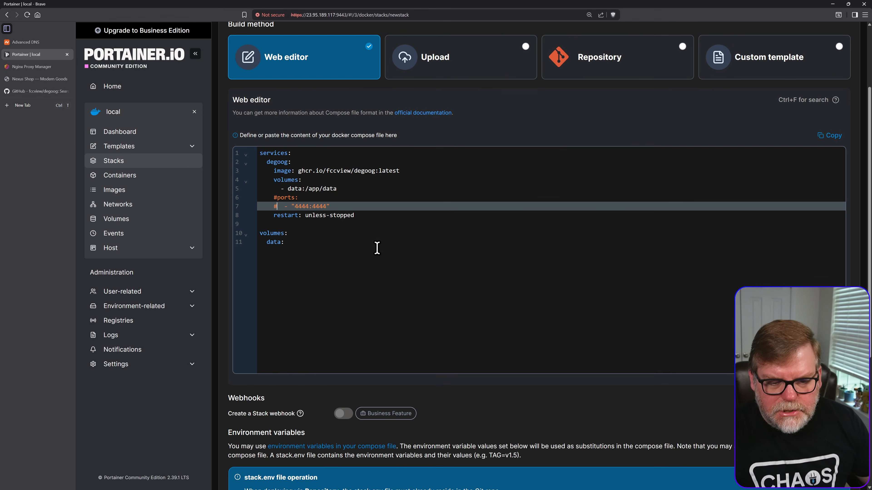
# - Add an environment: key below the image line of the degoog service, with an empty indented line under it
pyautogui.scroll(1, 343, 246)
pyautogui.click(319, 243)
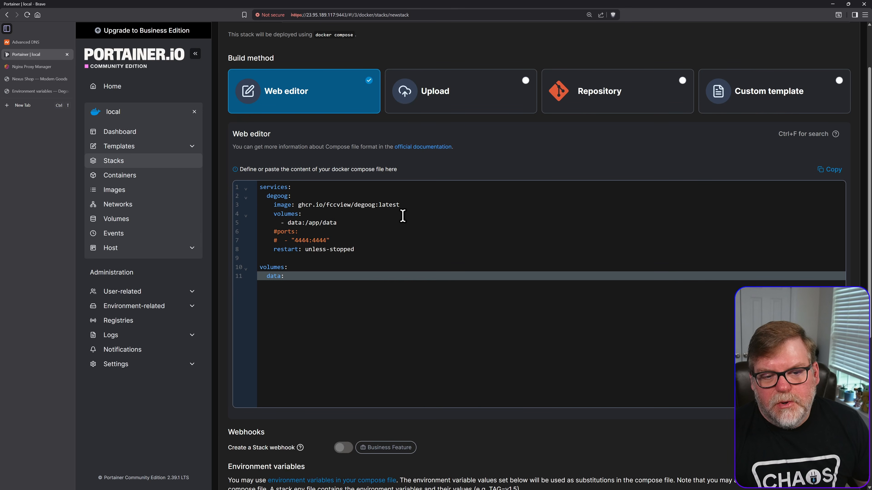
pyautogui.click(412, 206)
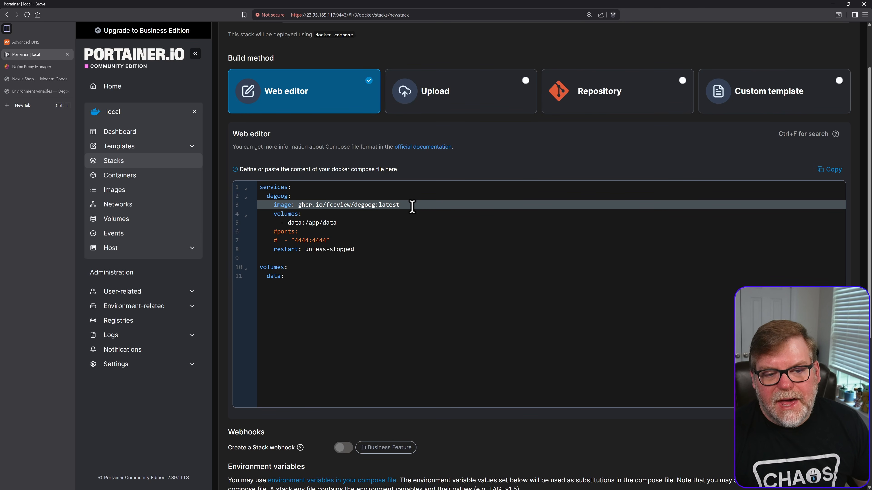
pyautogui.press('Return')
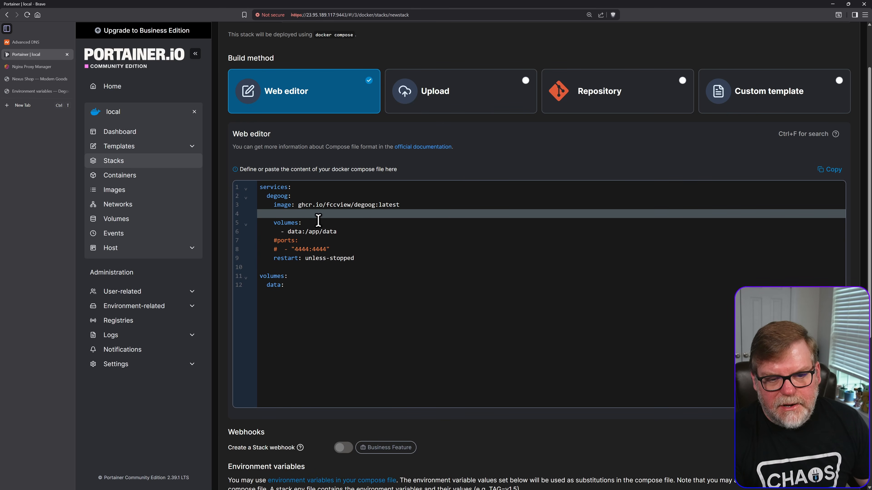
pyautogui.write('environ')
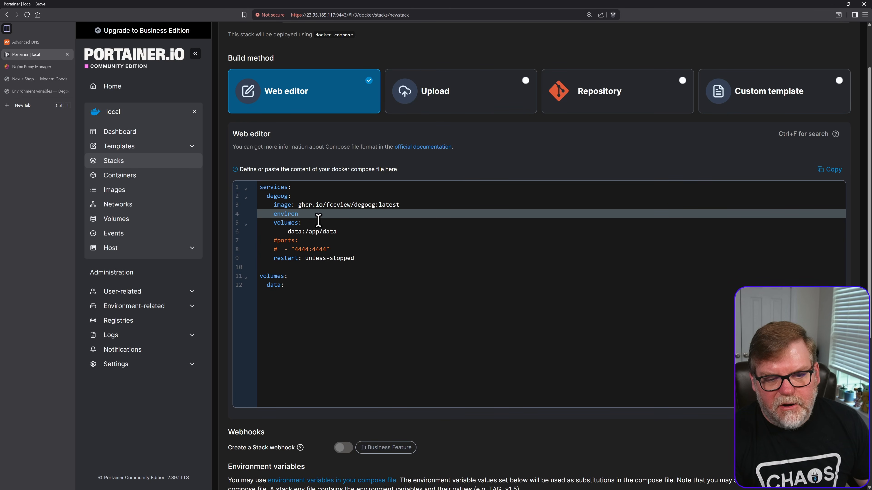
pyautogui.write('ment:')
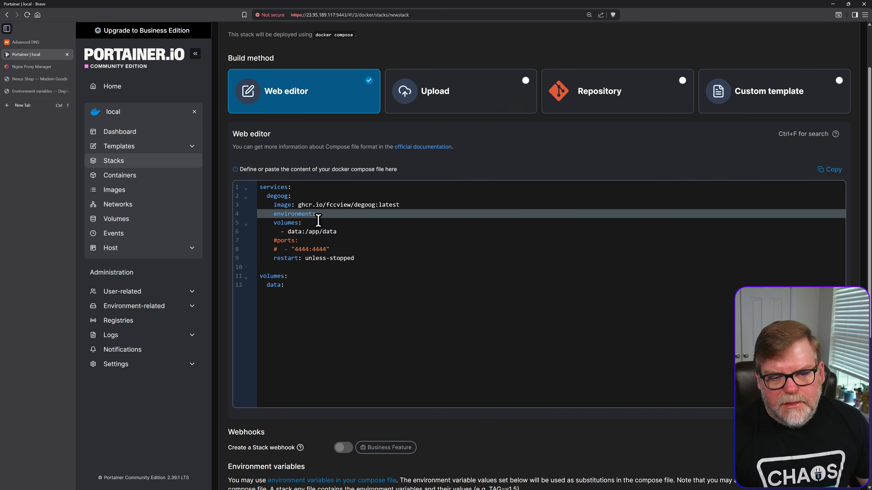
pyautogui.press('Return')
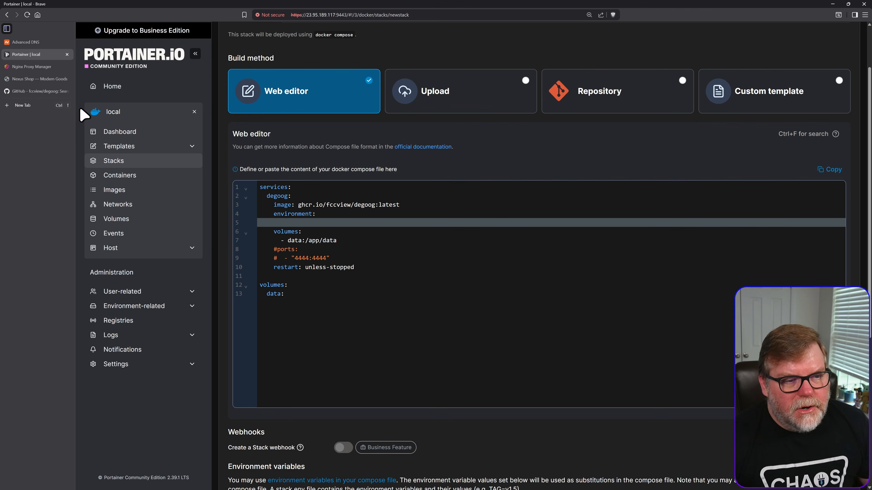
# - Open the degoog documentation from its GitHub README and examine the Plugins page and the general environment variables
pyautogui.click(39, 92)
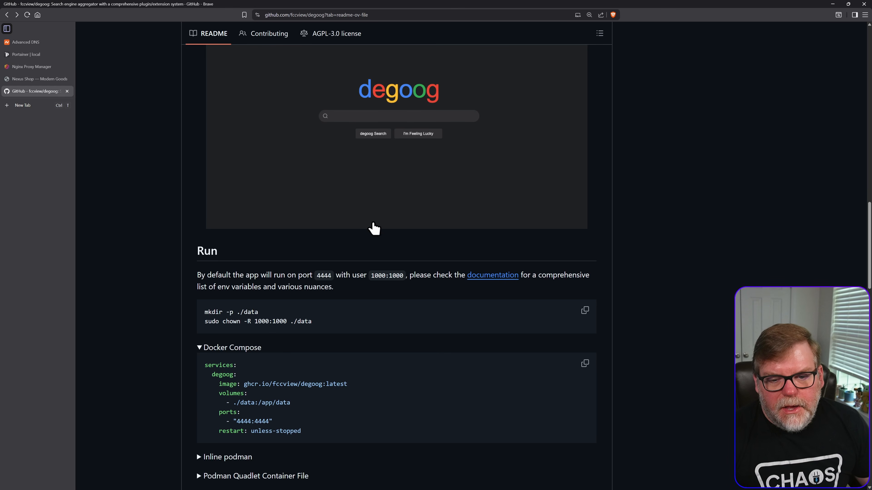
pyautogui.click(485, 277)
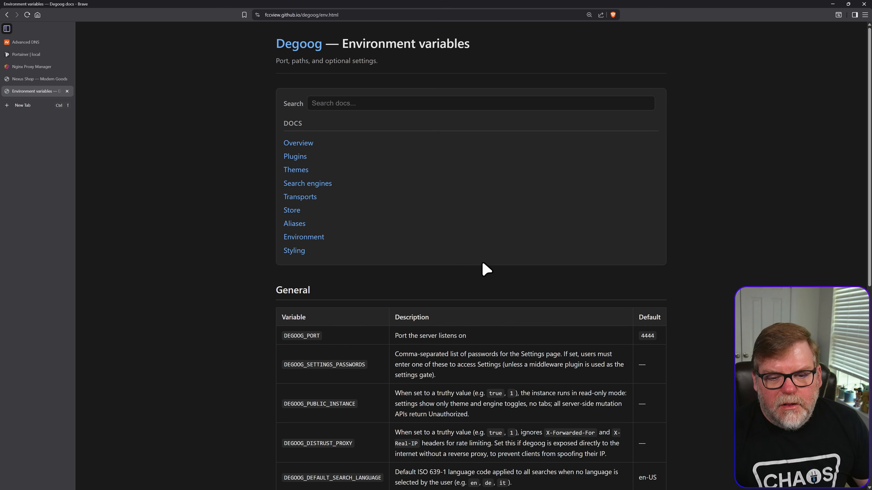
pyautogui.scroll(-1, 492, 278)
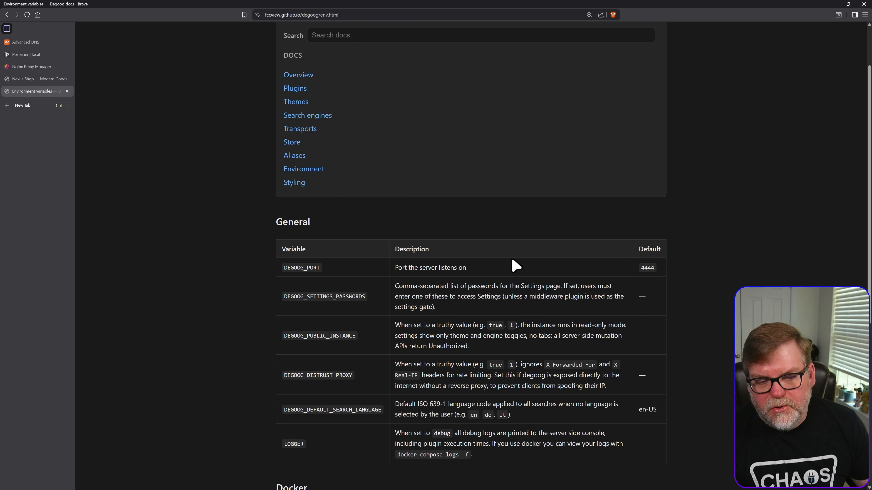
pyautogui.scroll(2, 508, 263)
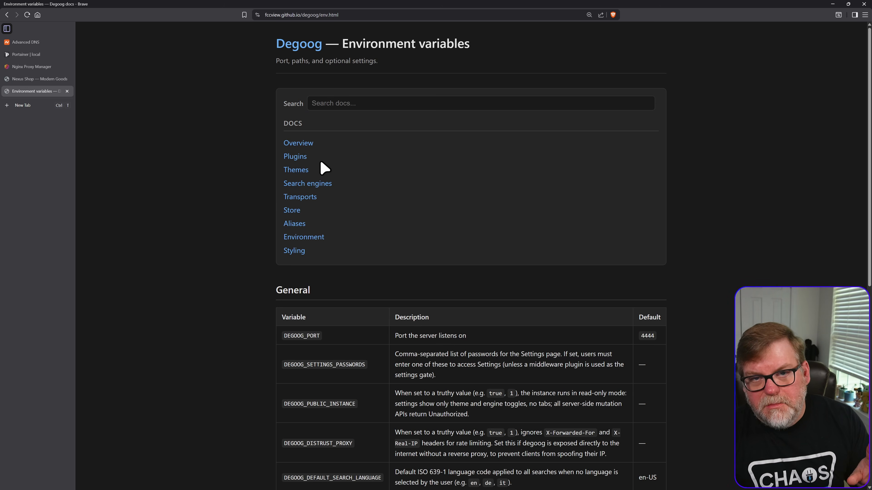
pyautogui.click(295, 157)
pyautogui.scroll(-3, 376, 325)
pyautogui.scroll(-3, 378, 324)
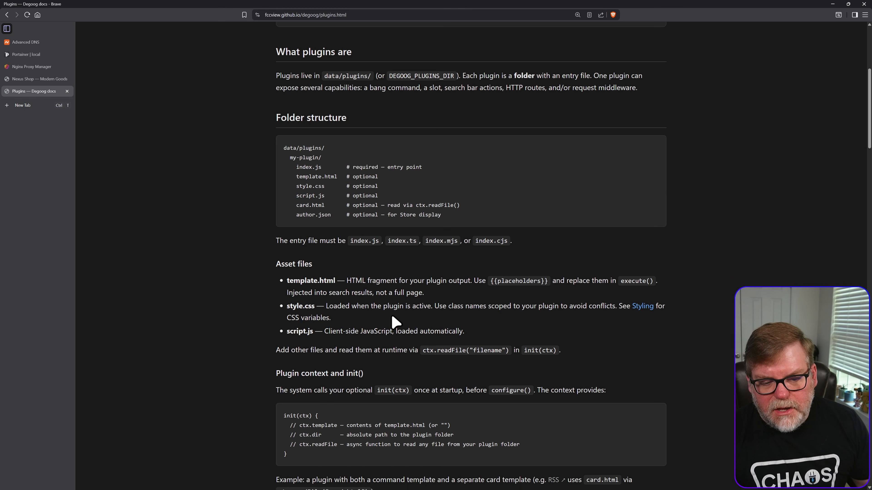
pyautogui.scroll(5, 388, 316)
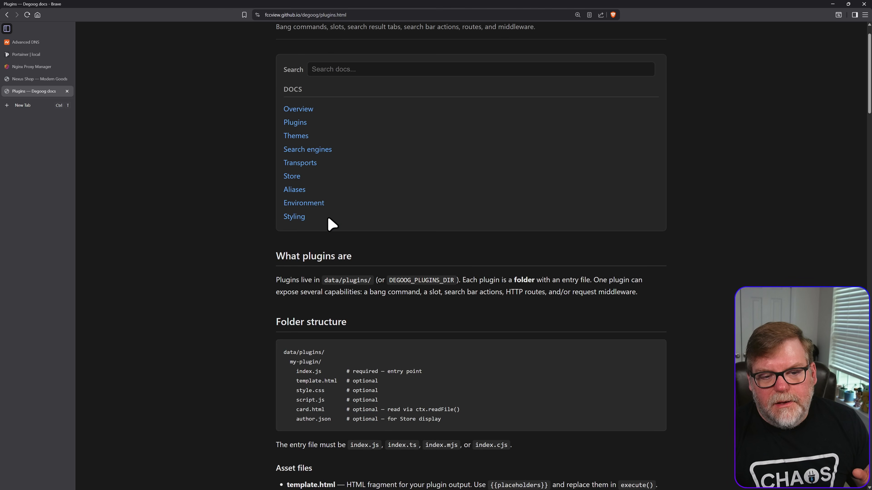
pyautogui.click(285, 204)
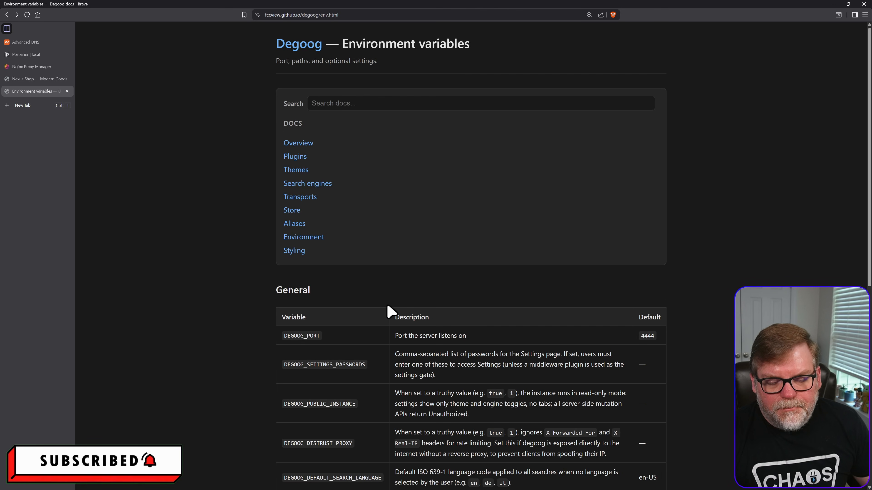
pyautogui.scroll(-5, 388, 305)
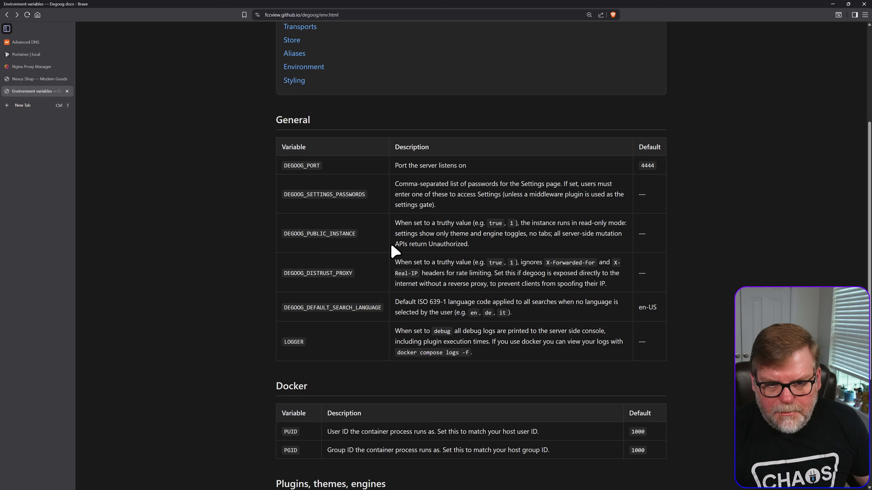
# - Enlarge the documentation page and copy the variable name DEGOOG_SETTINGS_PASSWORDS from the General table
pyautogui.hotkey('ctrl', '+')
pyautogui.hotkey('ctrl', '+')
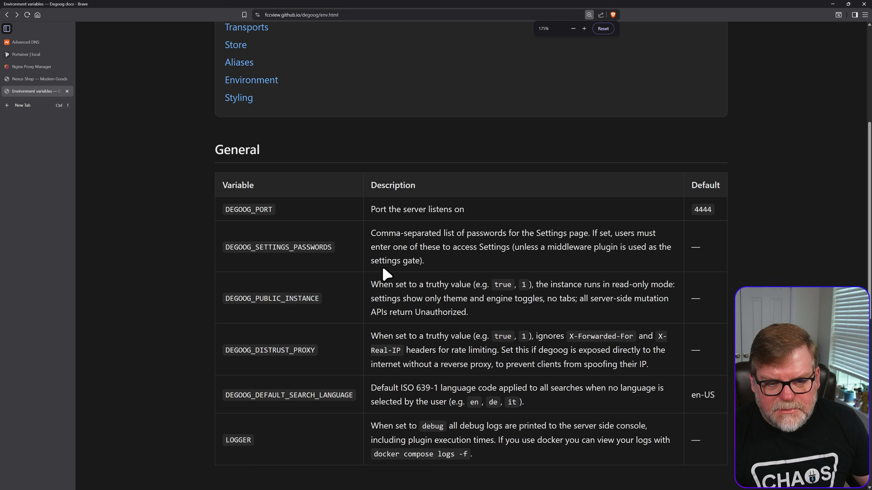
pyautogui.scroll(-2, 382, 266)
pyautogui.doubleClick(269, 179)
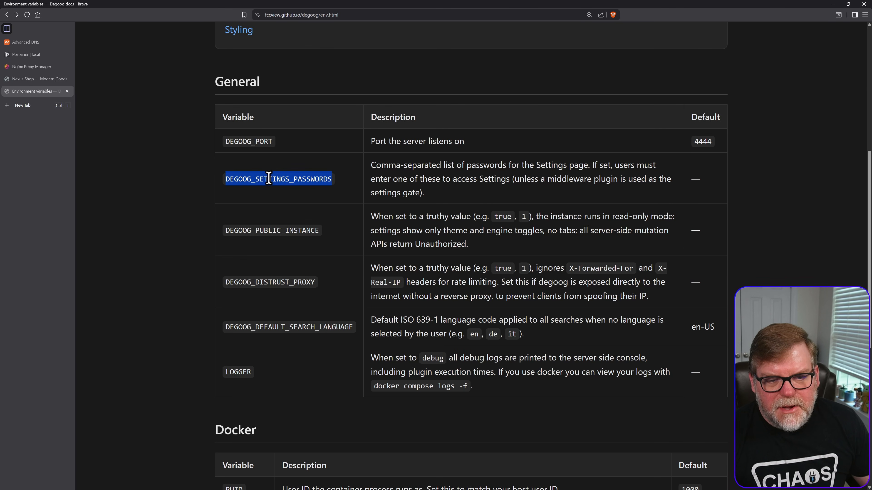
pyautogui.rightClick(269, 179)
pyautogui.click(302, 188)
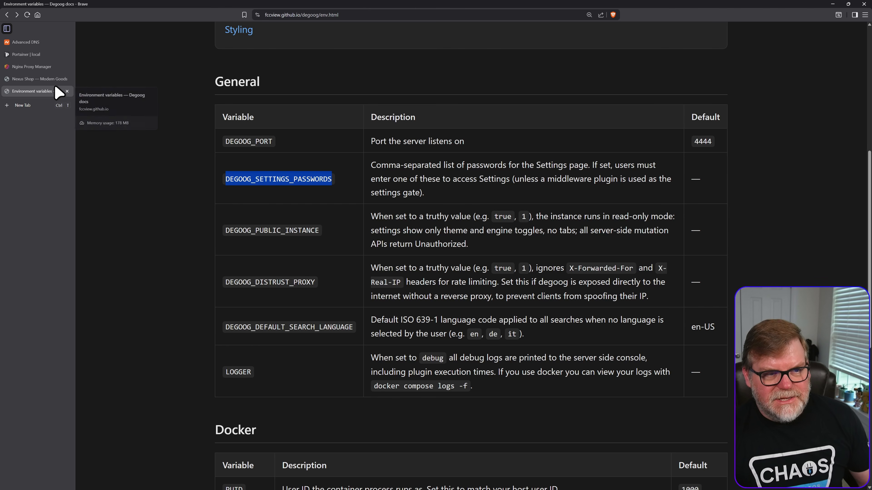
# - In the Portainer stack, add DEGOOG_SETTINGS_PASSWORDS as a list entry under environment and assign it the settings password
pyautogui.click(34, 53)
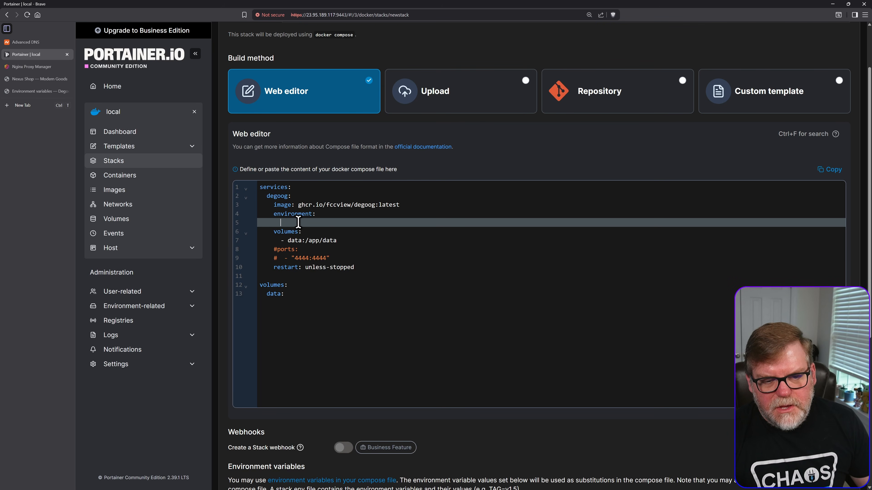
pyautogui.hotkey('ctrl', 'v')
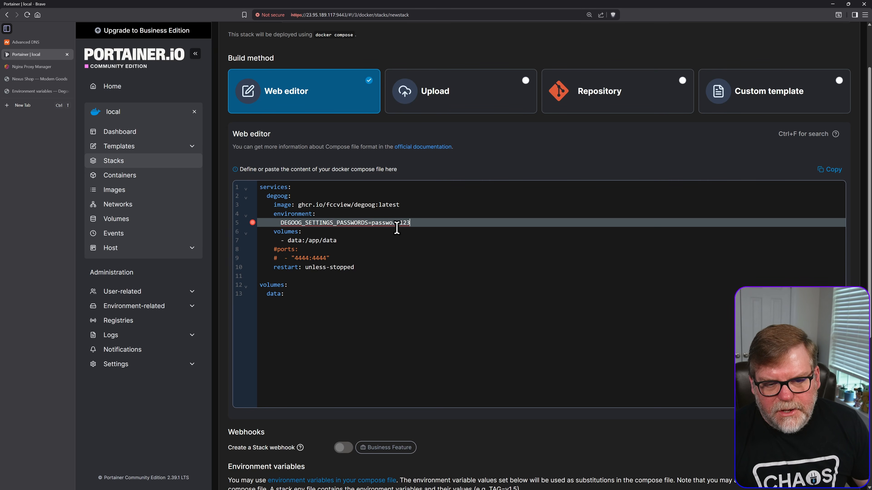
pyautogui.click(281, 222)
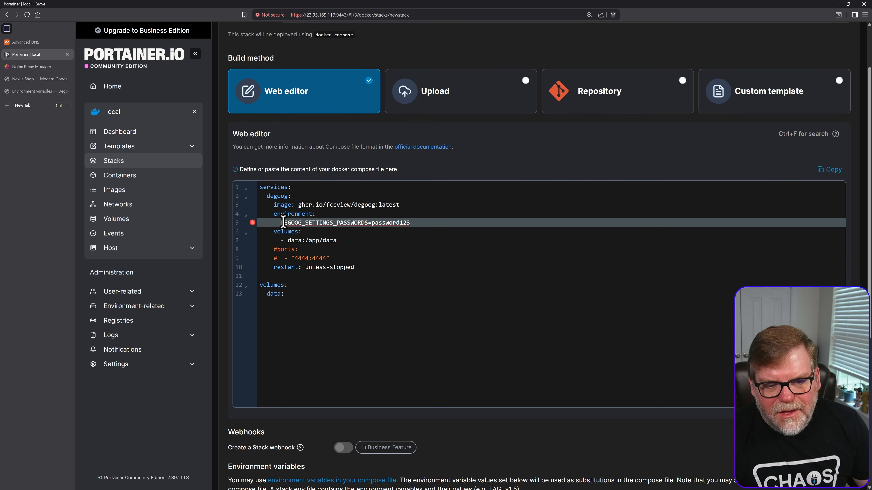
pyautogui.write('-')
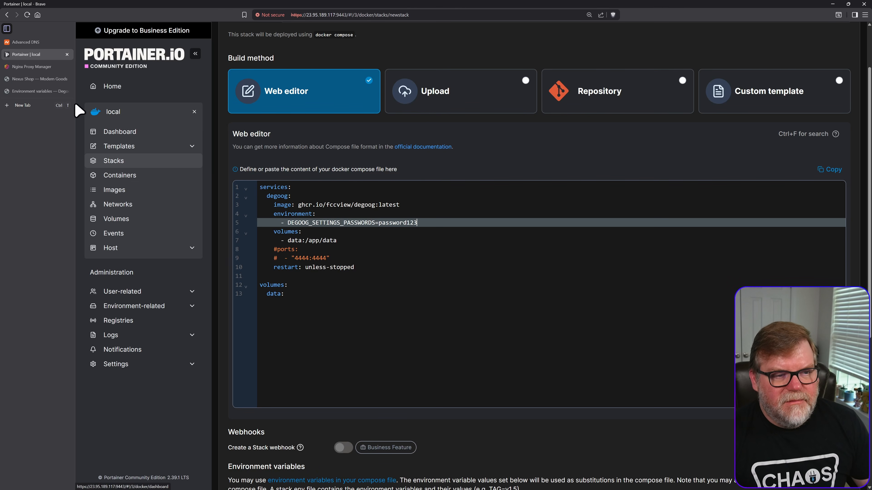
# - Copy DEGOOG_PUBLIC_INSTANCE from the degoog documentation and add it to the stack's environment list with the value 0
pyautogui.click(24, 92)
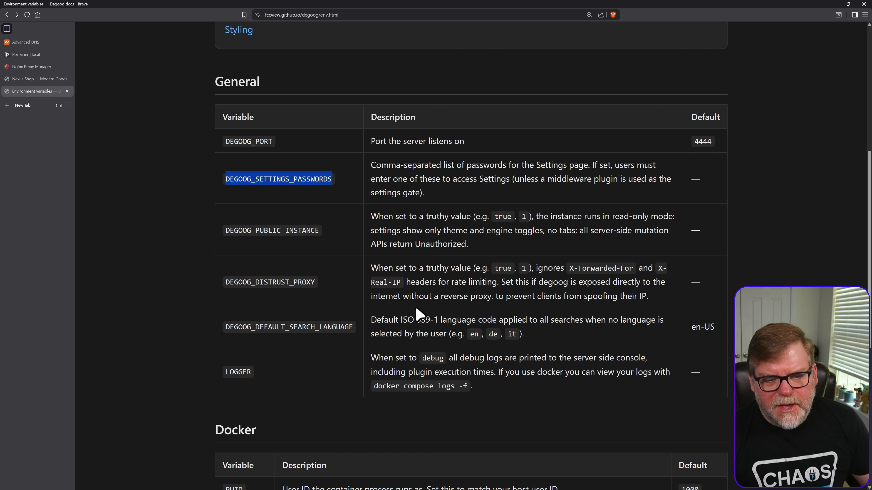
pyautogui.doubleClick(270, 230)
pyautogui.rightClick(272, 231)
pyautogui.click(298, 237)
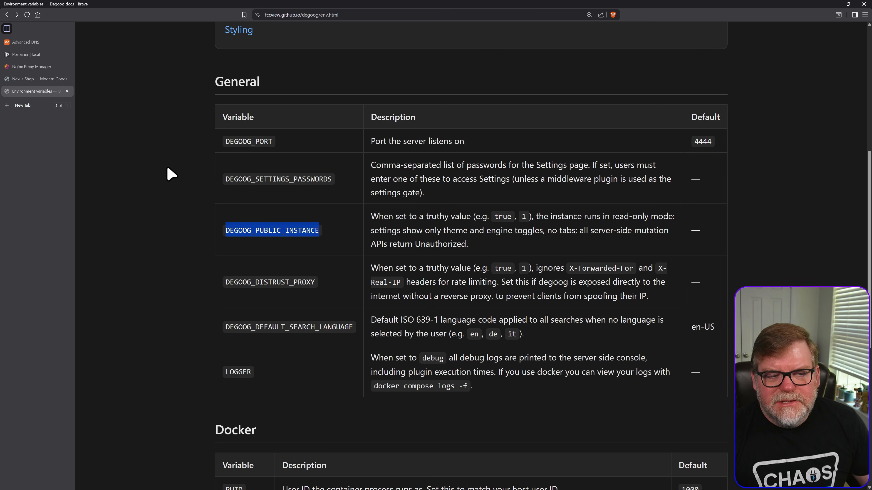
pyautogui.click(25, 55)
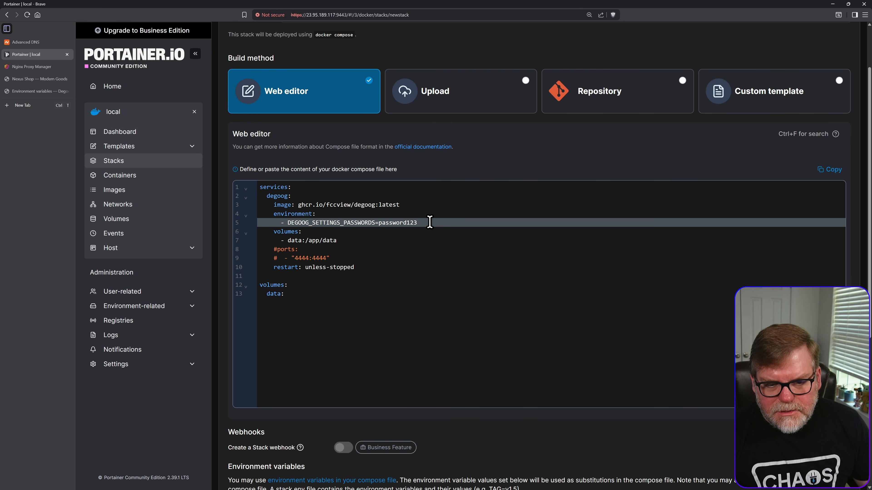
pyautogui.press('Return')
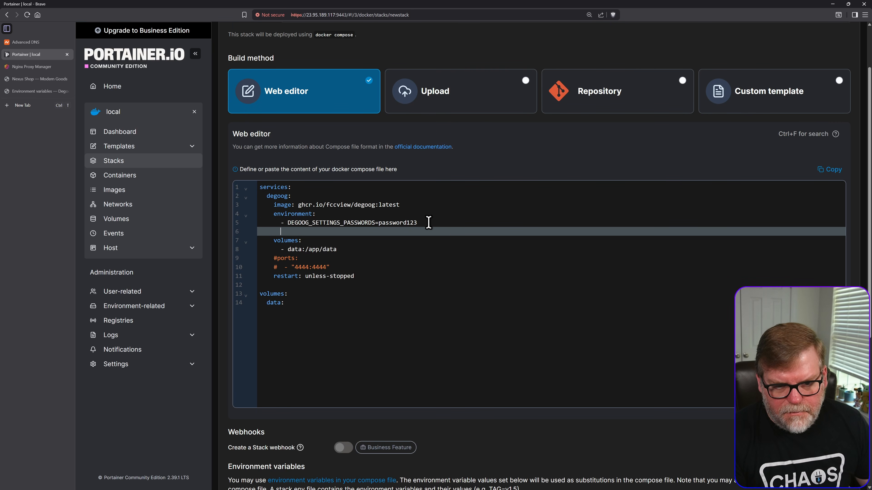
pyautogui.hotkey('ctrl', 'v')
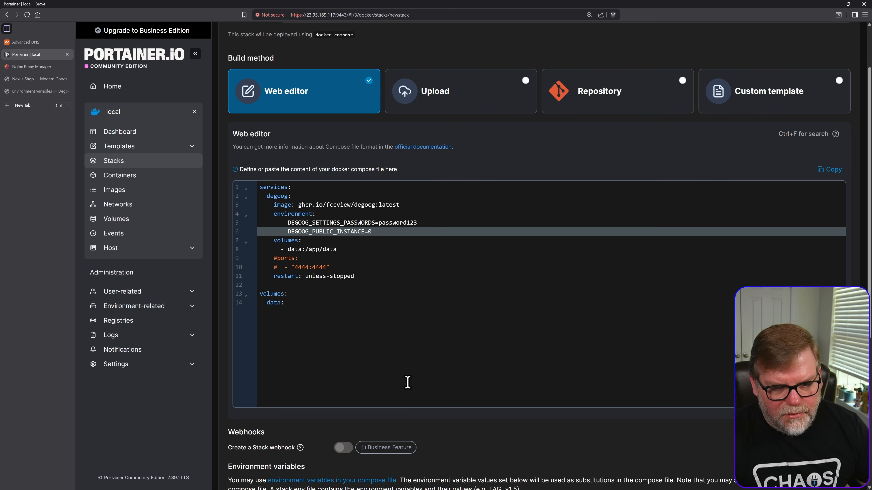
# - Deploy the degoog stack and view the logs of the degoog-degoog-1 container
pyautogui.scroll(-5, 432, 393)
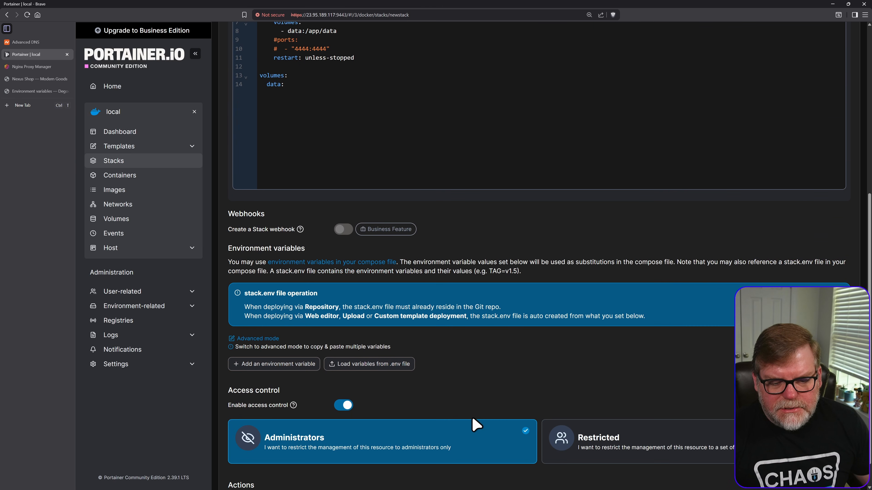
pyautogui.scroll(-1, 475, 426)
pyautogui.click(257, 466)
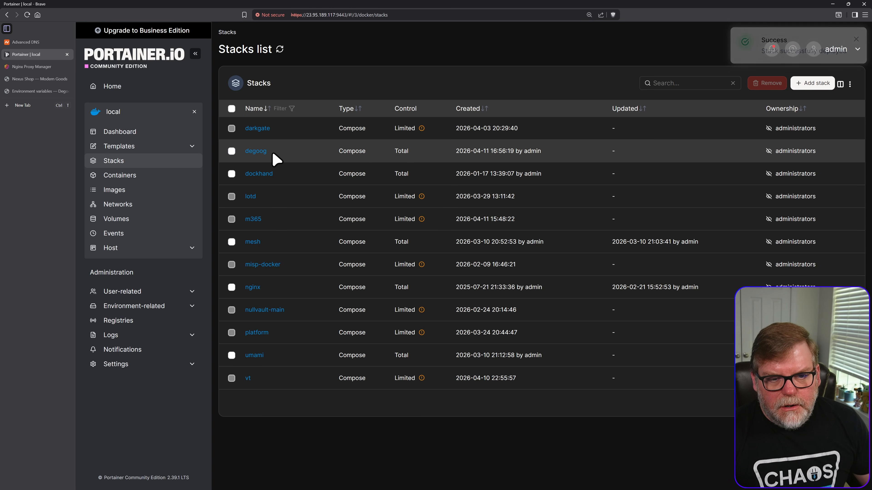
pyautogui.click(120, 177)
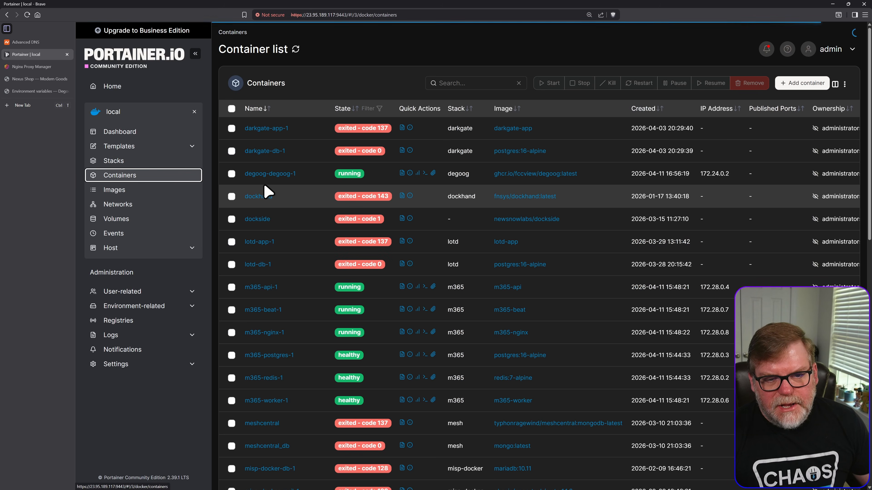
pyautogui.click(401, 174)
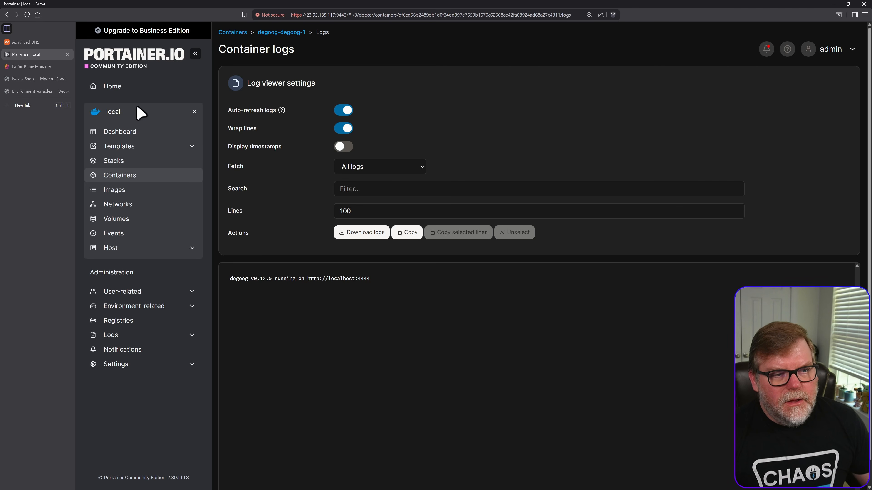
# - Switch to Namecheap's Advanced DNS page for synhow.com and add a new A record with the host search
pyautogui.click(29, 42)
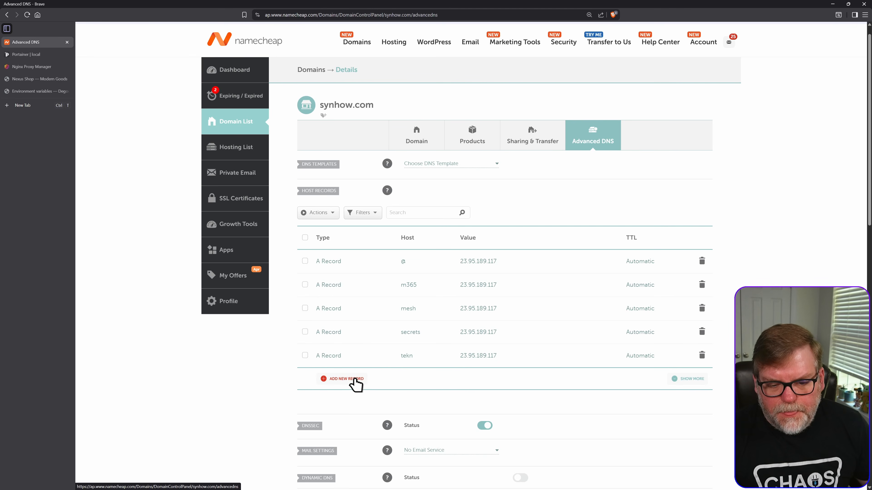
pyautogui.click(344, 380)
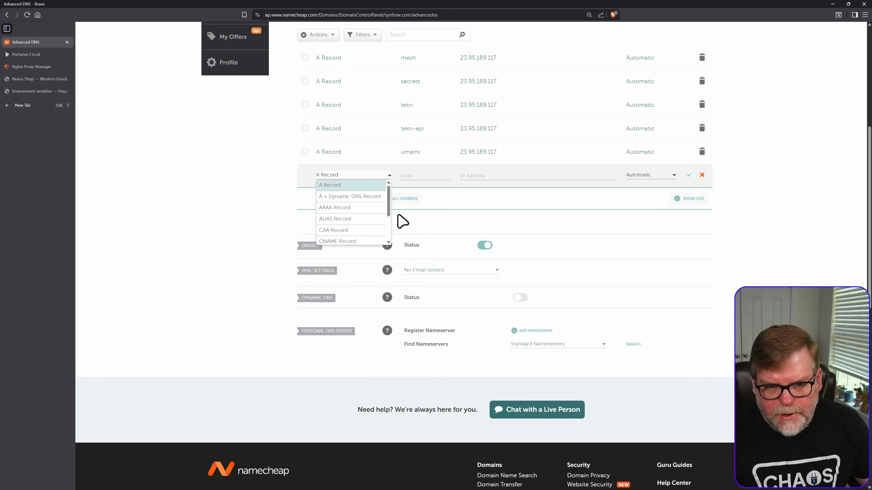
pyautogui.click(352, 187)
pyautogui.scroll(2, 528, 259)
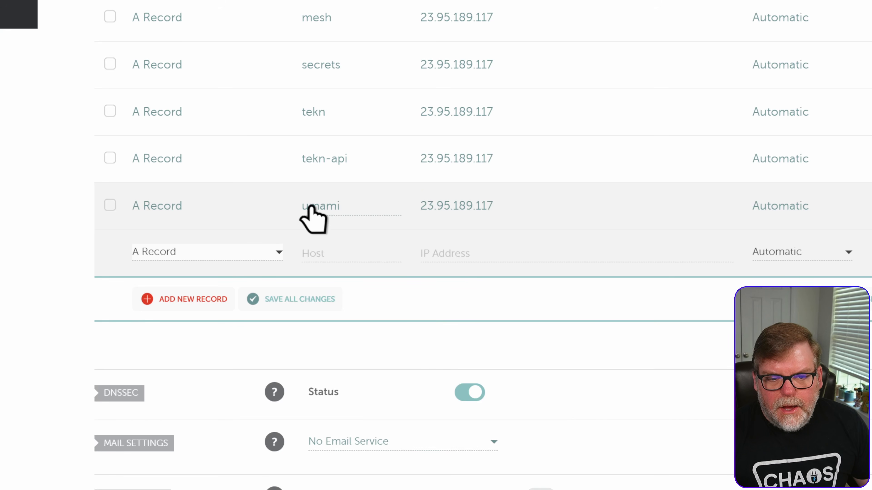
pyautogui.click(341, 251)
pyautogui.write('see')
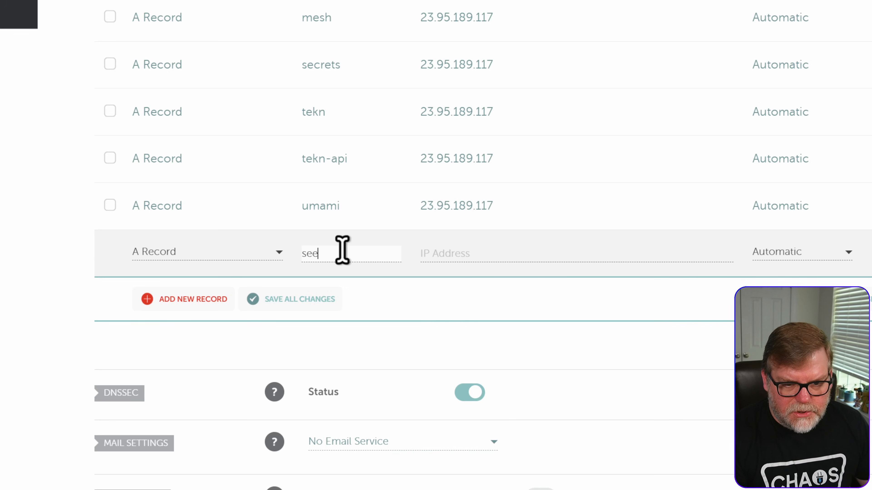
pyautogui.write('rch')
pyautogui.press('Tab')
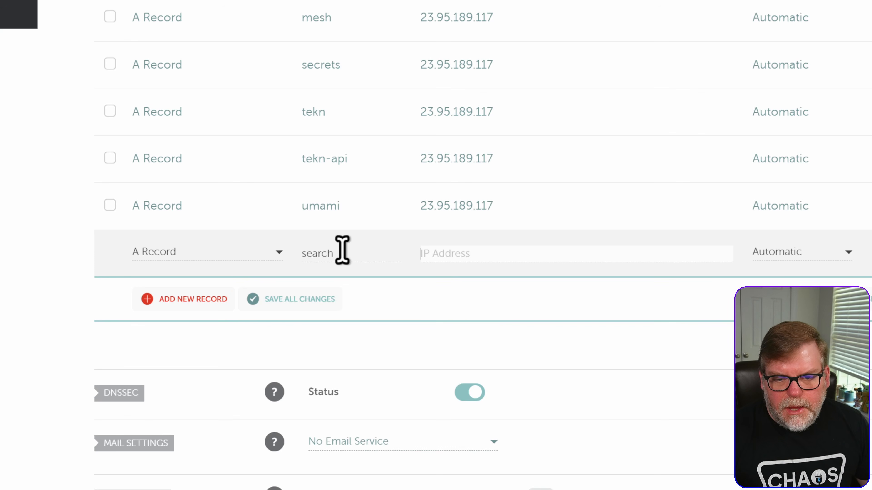
# - Copy the IP address 23.95.189.117 from the umami record into the search record and save all DNS changes
pyautogui.click(508, 205)
pyautogui.moveTo(484, 206); pyautogui.dragTo(380, 199)
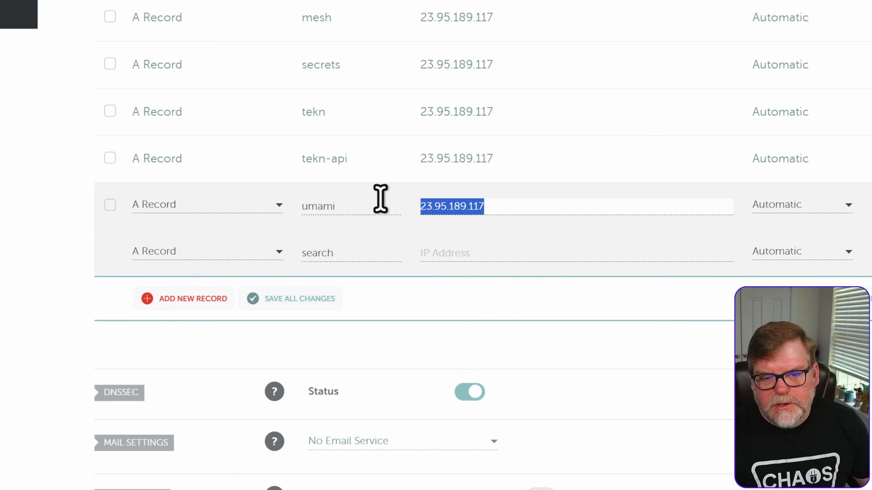
pyautogui.hotkey('ctrl', 'c')
pyautogui.click(471, 252)
pyautogui.hotkey('ctrl', 'v')
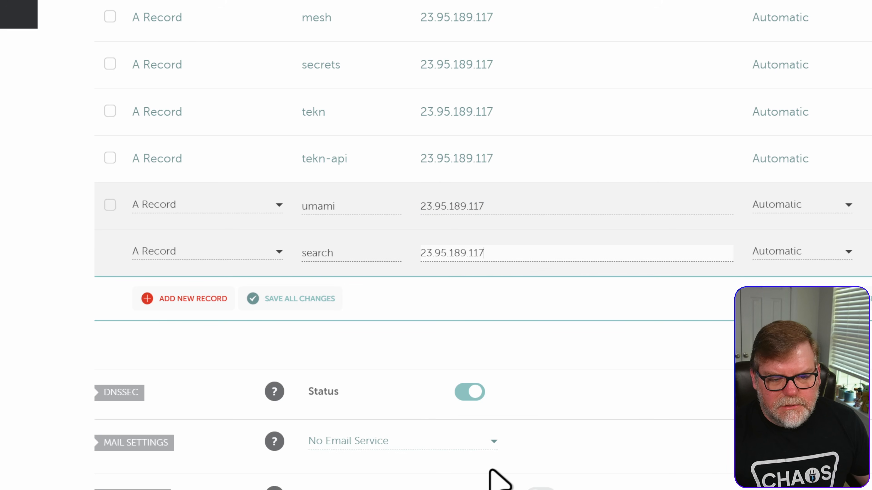
pyautogui.click(299, 298)
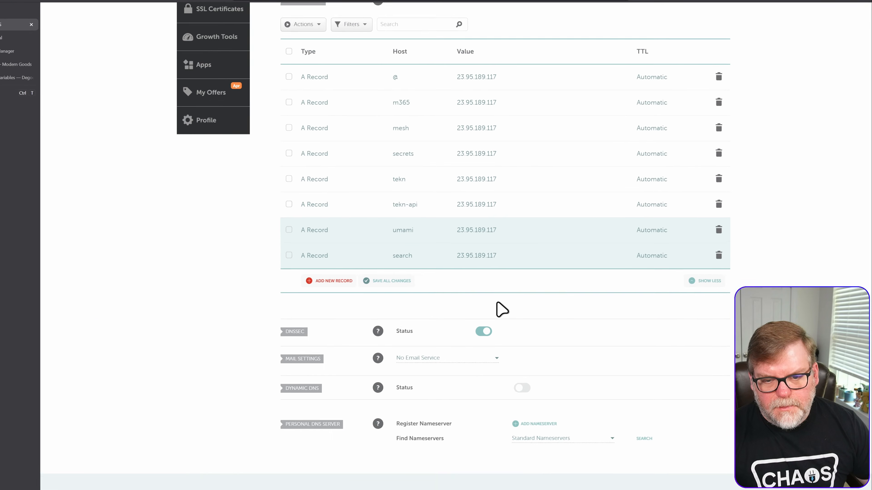
pyautogui.scroll(3, 501, 309)
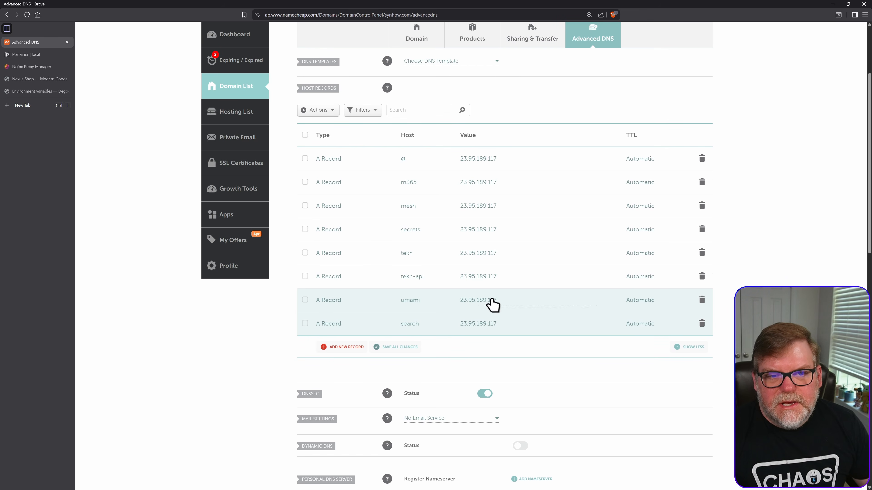
pyautogui.scroll(1, 492, 304)
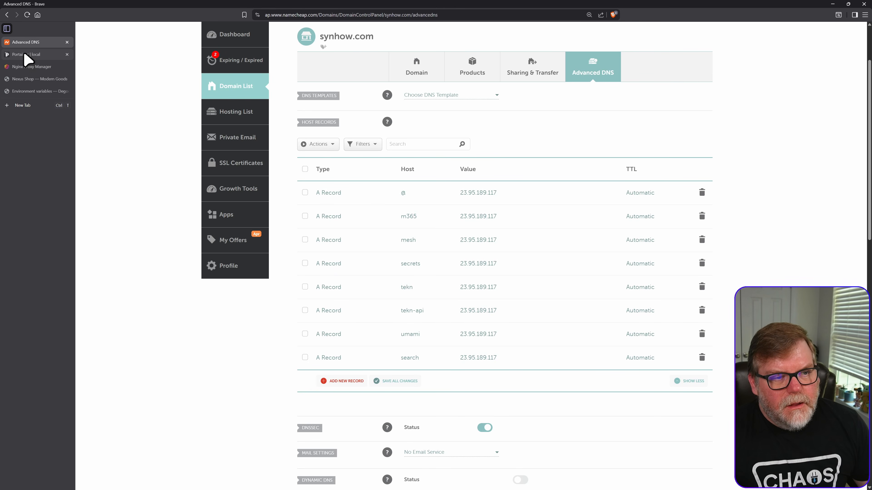
# - Switch to Nginx Proxy Manager and start a new proxy host for search.synhow.com, keeping the http scheme
pyautogui.click(27, 66)
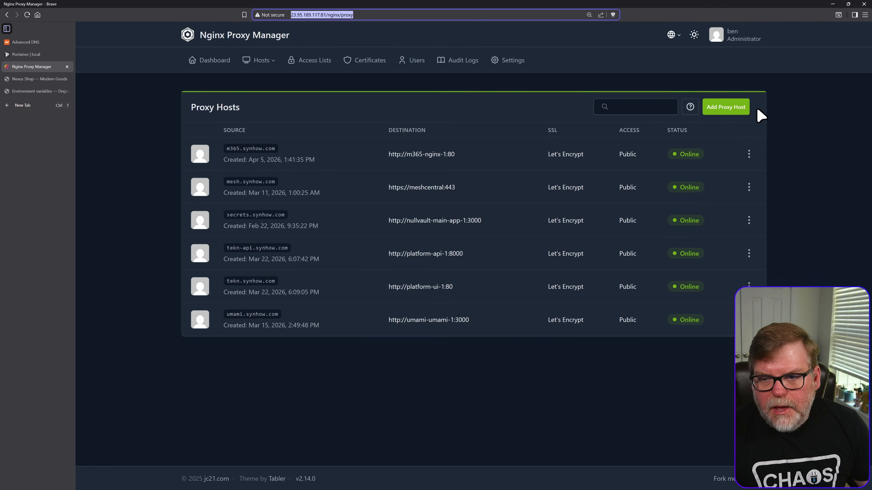
pyautogui.click(733, 109)
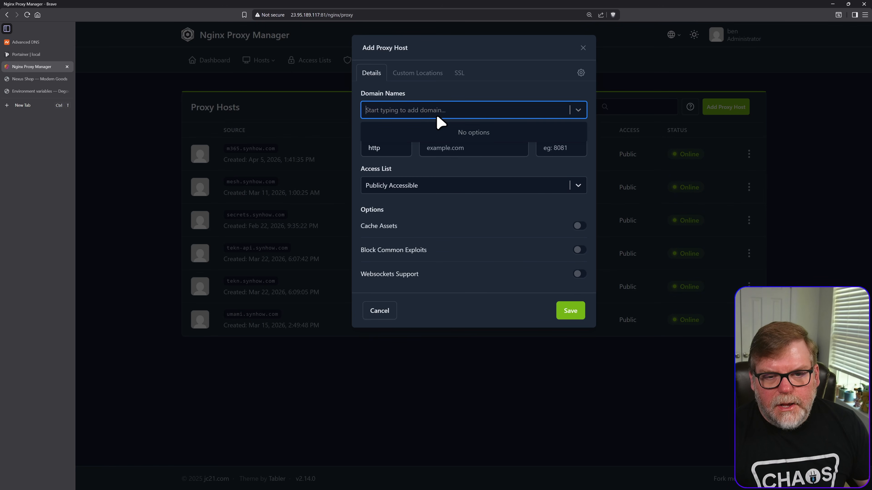
pyautogui.write('search.s')
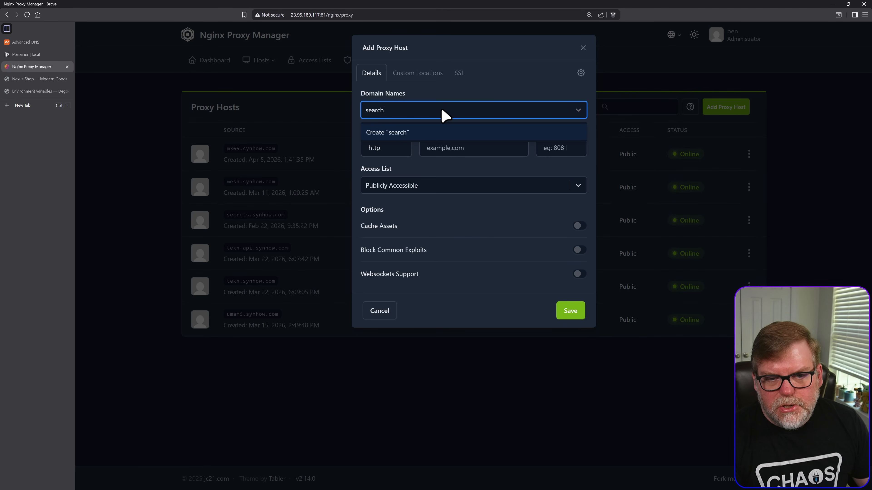
pyautogui.write('ynhow.com')
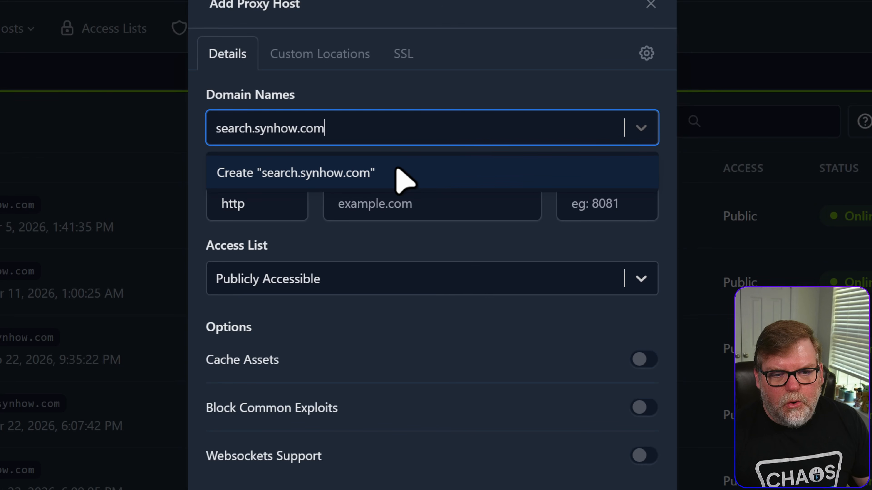
pyautogui.click(446, 137)
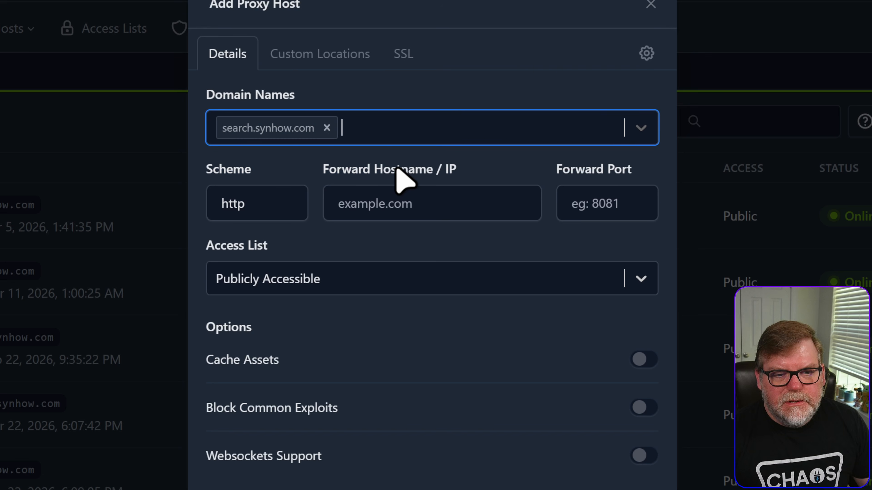
pyautogui.click(288, 208)
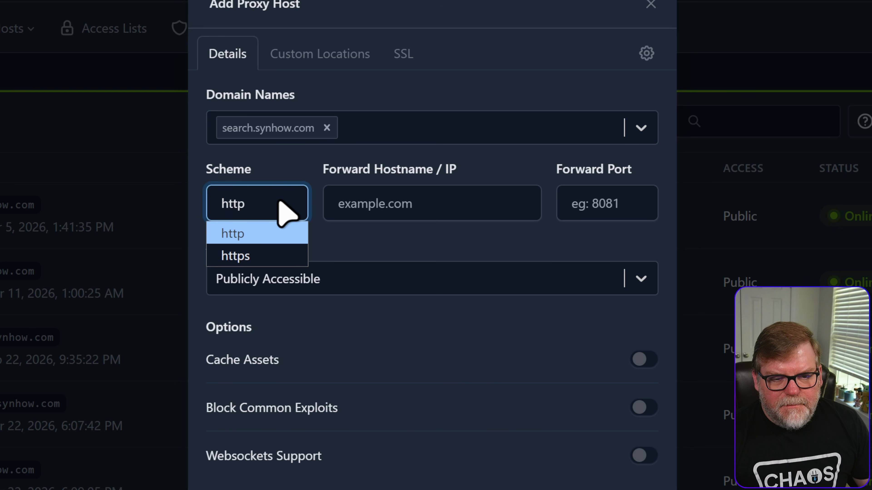
pyautogui.click(240, 203)
# - Filter Portainer's containers by goog, copy the name degoog-degoog-1, and paste it as the proxy host's forward hostname
pyautogui.click(391, 206)
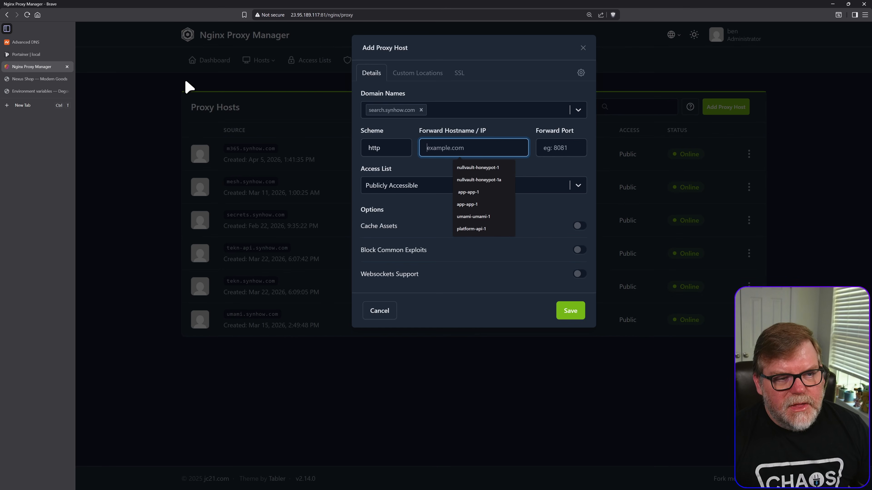
pyautogui.click(35, 55)
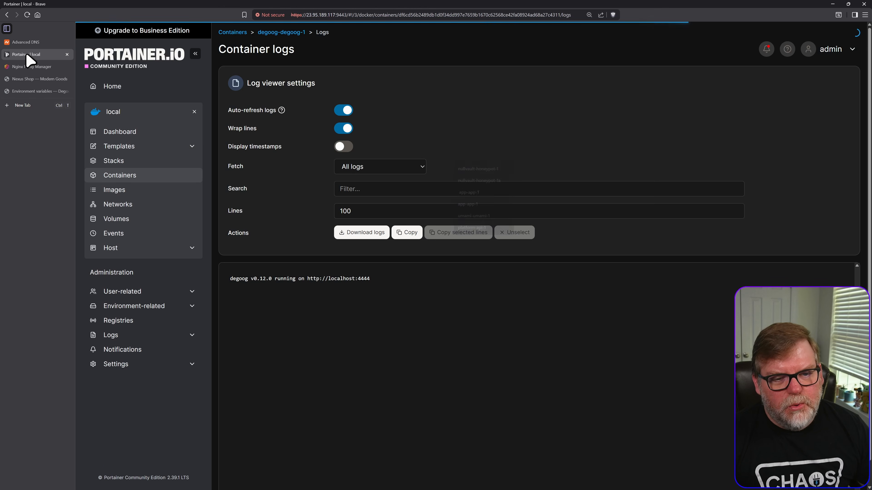
pyautogui.click(126, 177)
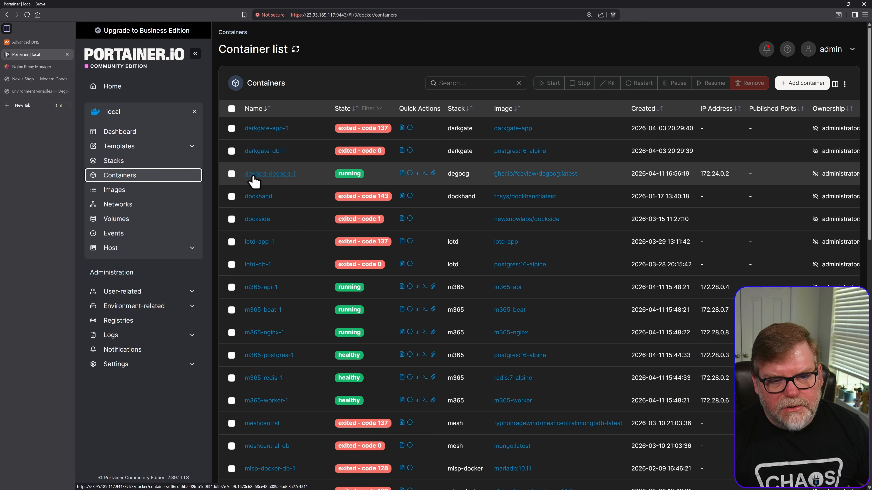
pyautogui.click(450, 86)
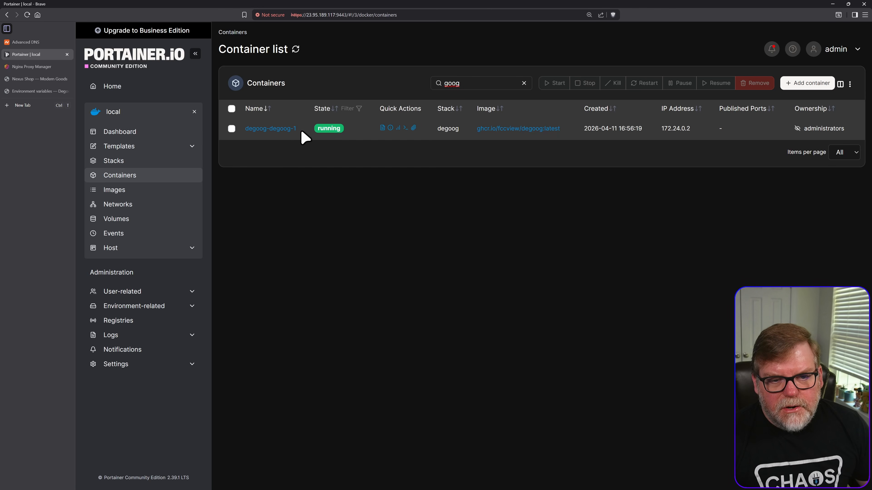
pyautogui.moveTo(301, 137); pyautogui.dragTo(254, 131)
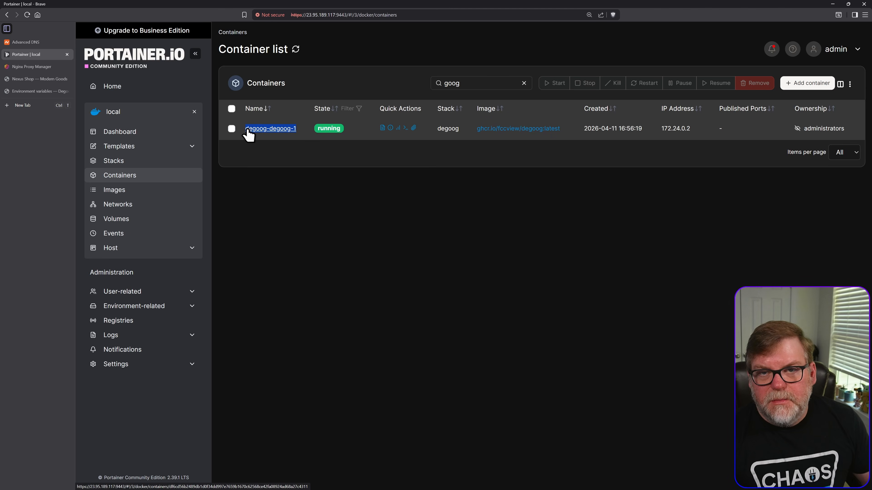
pyautogui.click(32, 69)
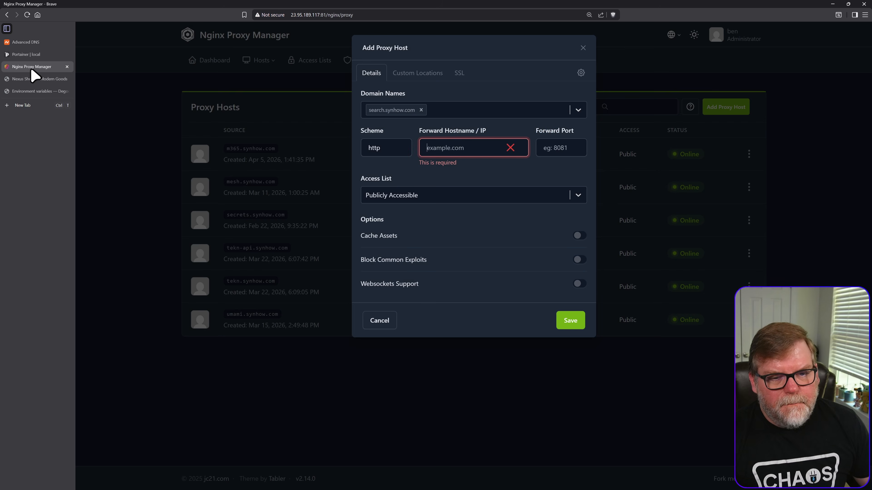
pyautogui.click(426, 155)
pyautogui.hotkey('ctrl', 'v')
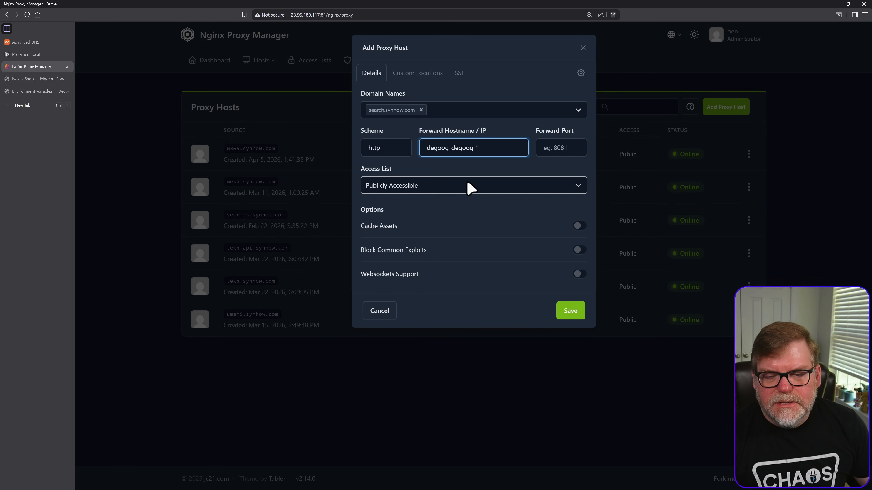
# - Go back from the degoog documentation to the GitHub README and copy the container port 4444 from the Docker Compose example
pyautogui.click(549, 148)
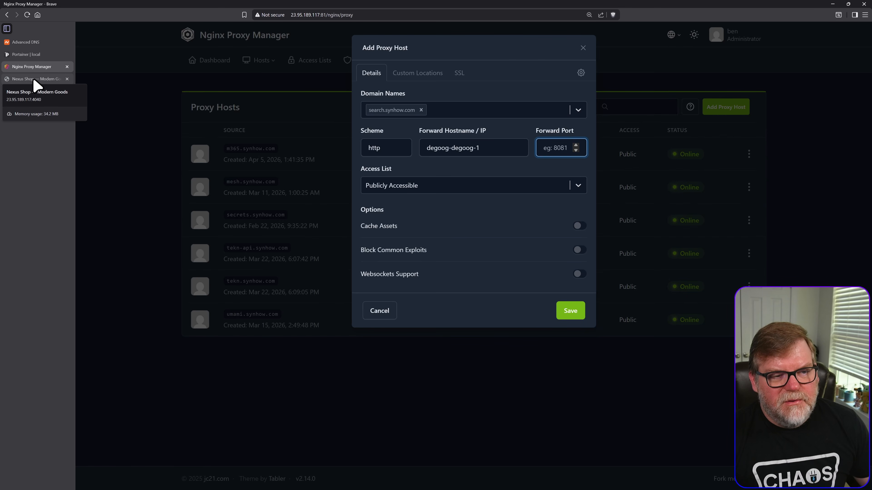
pyautogui.click(35, 91)
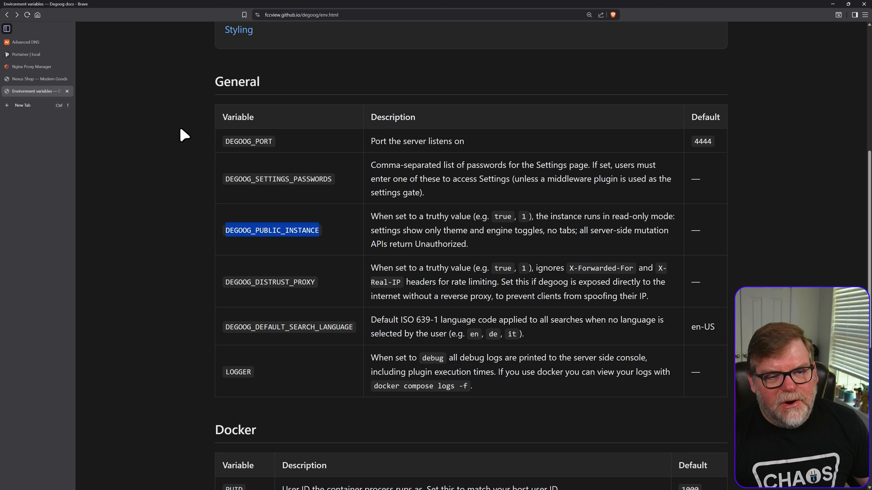
pyautogui.hotkey('alt', 'Left')
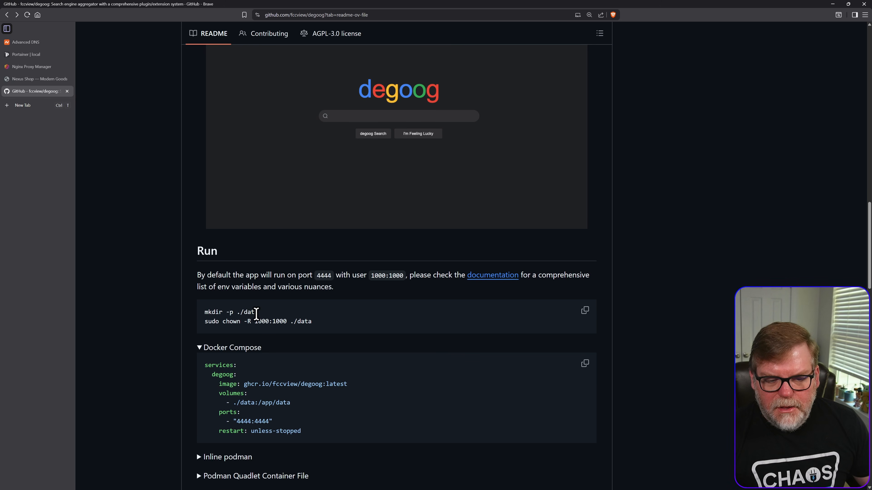
pyautogui.scroll(-3, 258, 330)
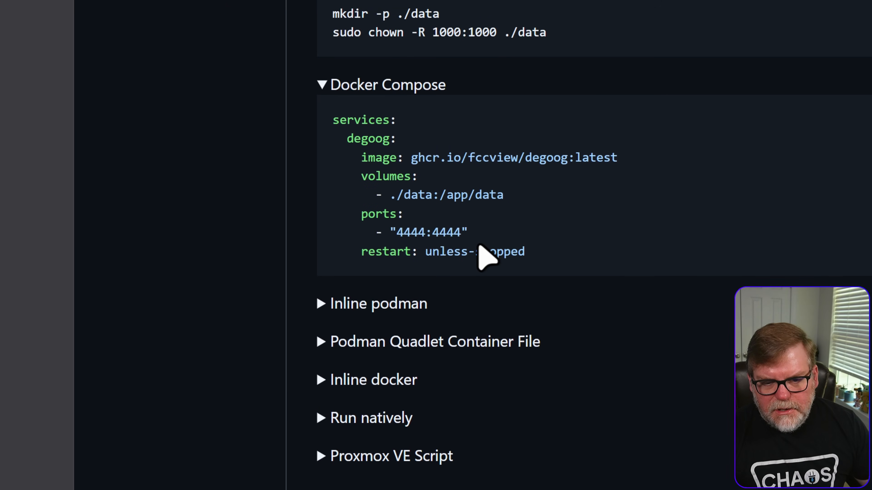
pyautogui.doubleClick(406, 231)
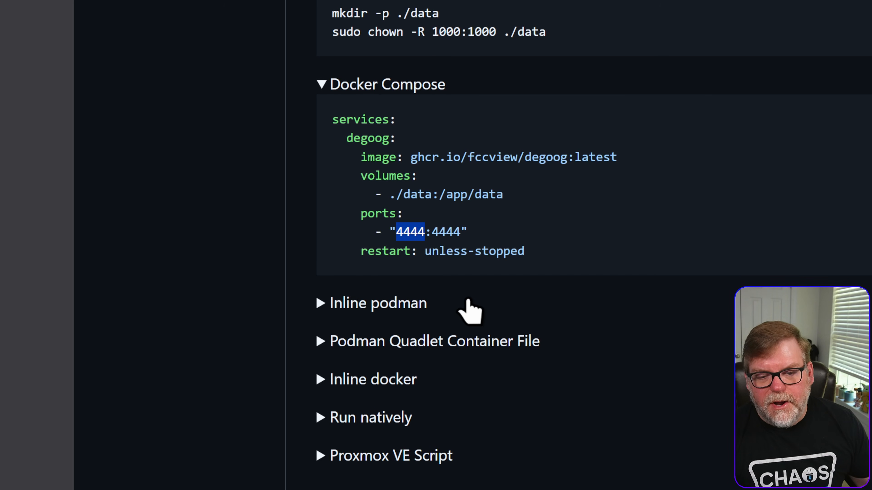
pyautogui.doubleClick(444, 232)
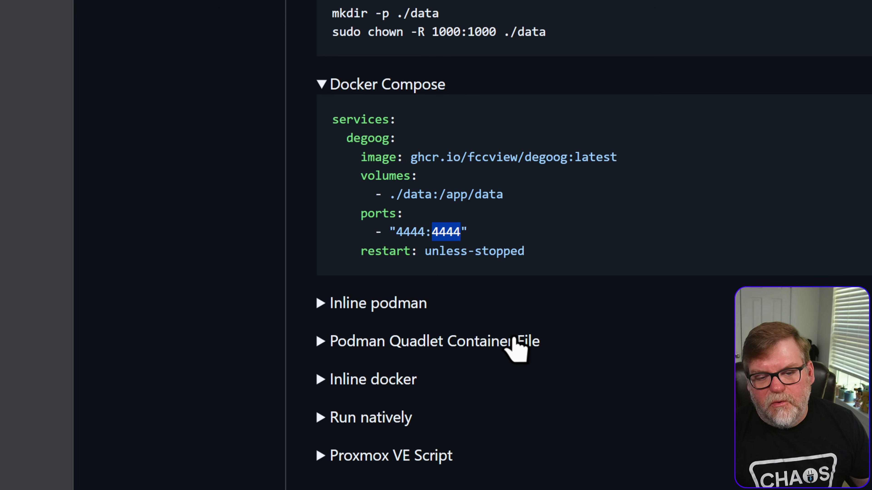
pyautogui.rightClick(441, 237)
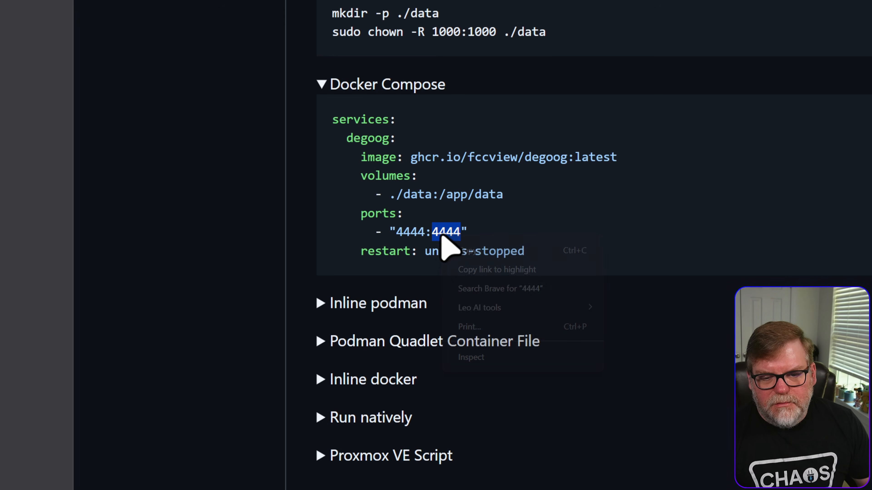
pyautogui.click(489, 250)
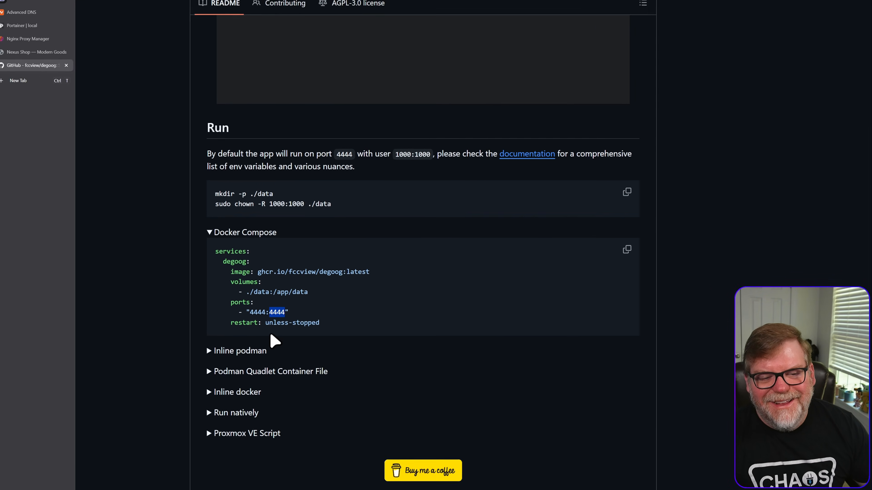
# - In the Nginx Proxy Manager host, set the forward port to 4444 and enable Block Common Exploits
pyautogui.click(30, 66)
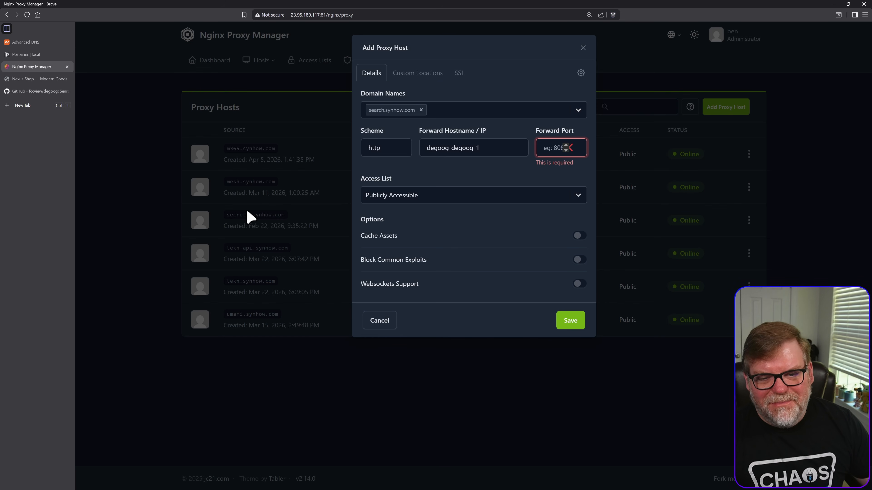
pyautogui.rightClick(546, 157)
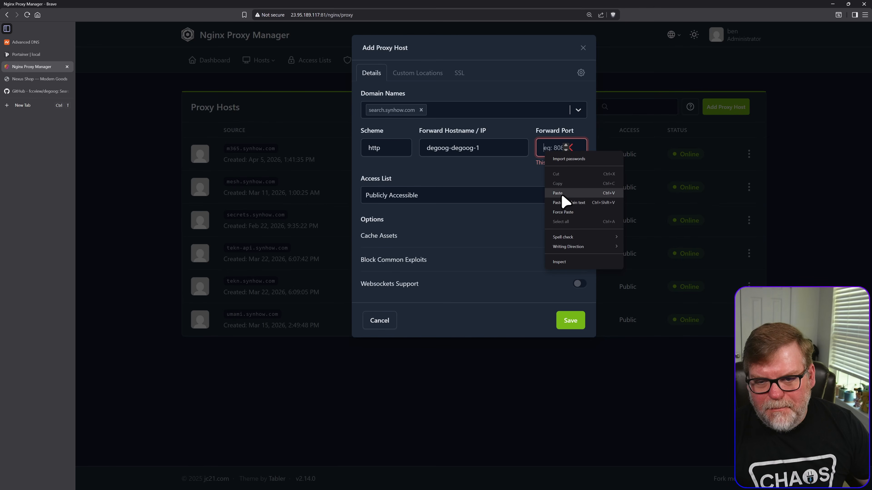
pyautogui.click(565, 199)
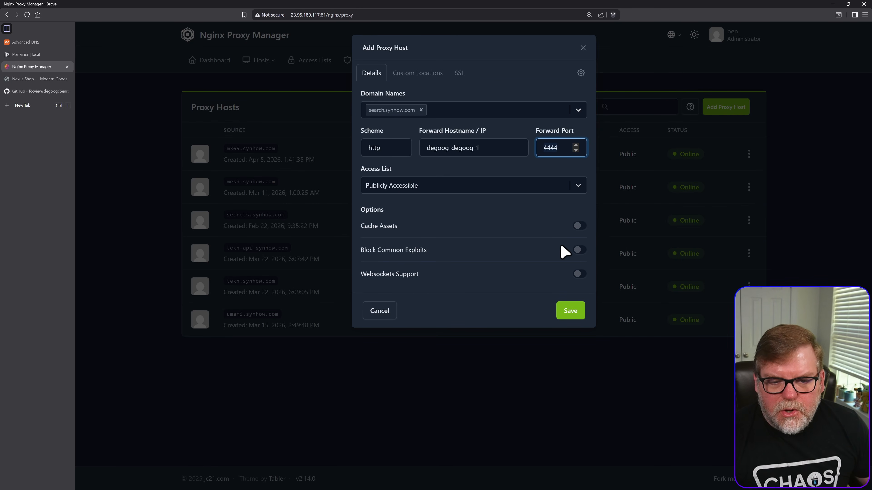
pyautogui.click(580, 250)
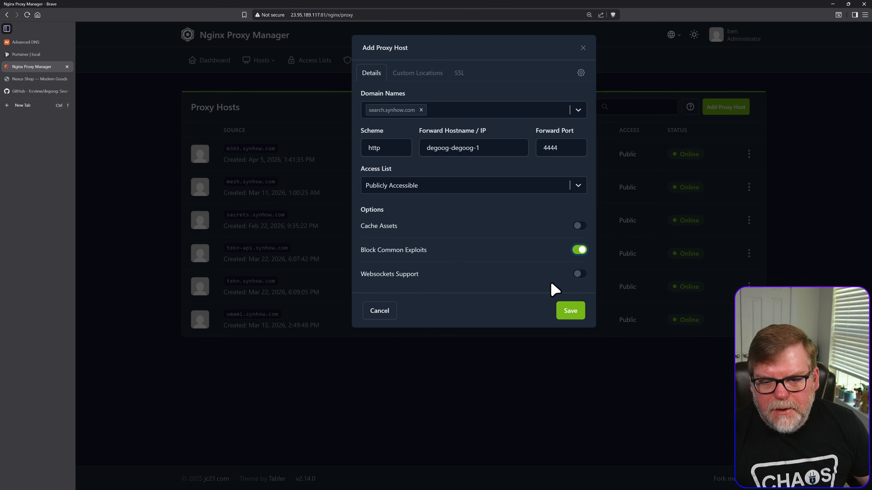
# - Save the search.synhow.com proxy host with Websockets Support enabled, and edit it to request a new SSL certificate with Force SSL
pyautogui.click(580, 274)
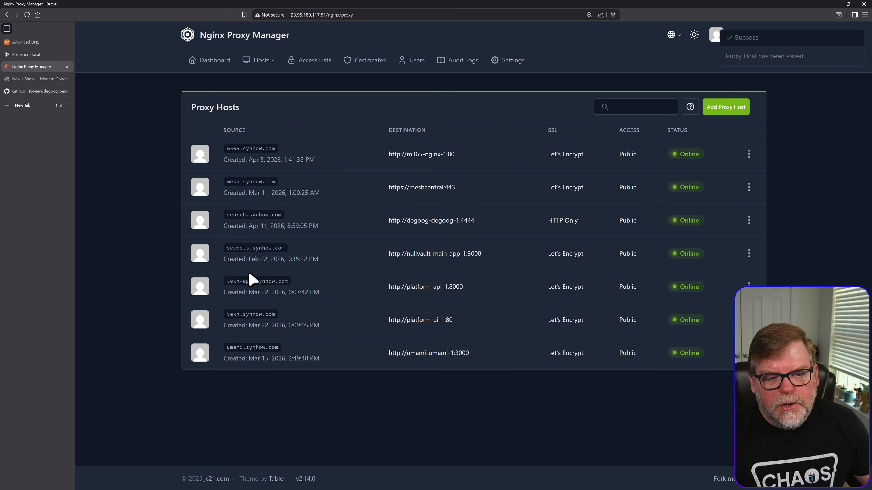
pyautogui.click(748, 221)
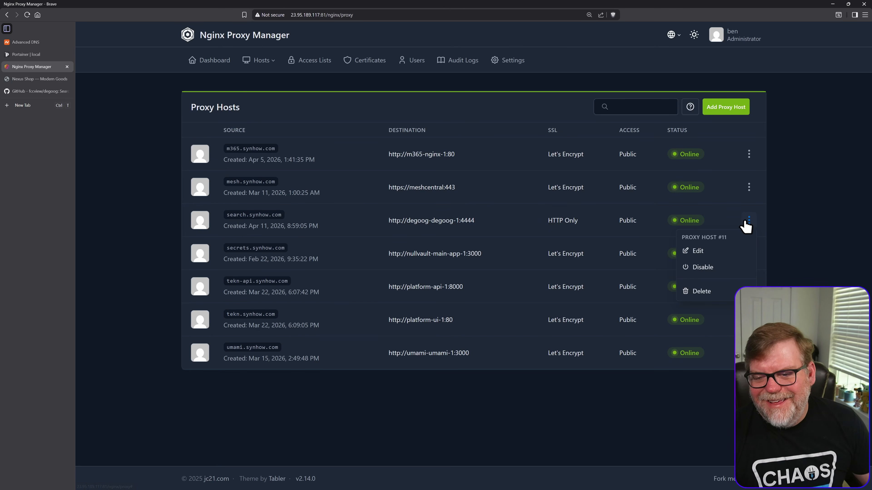
pyautogui.click(698, 251)
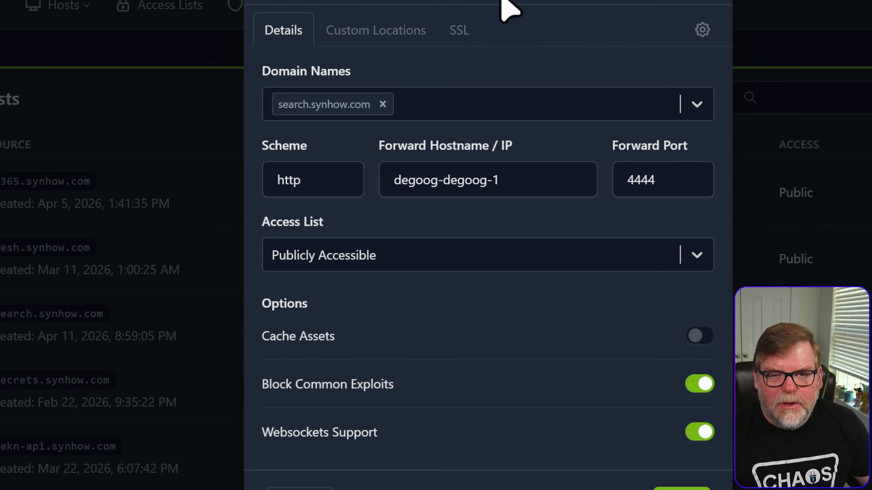
pyautogui.click(459, 29)
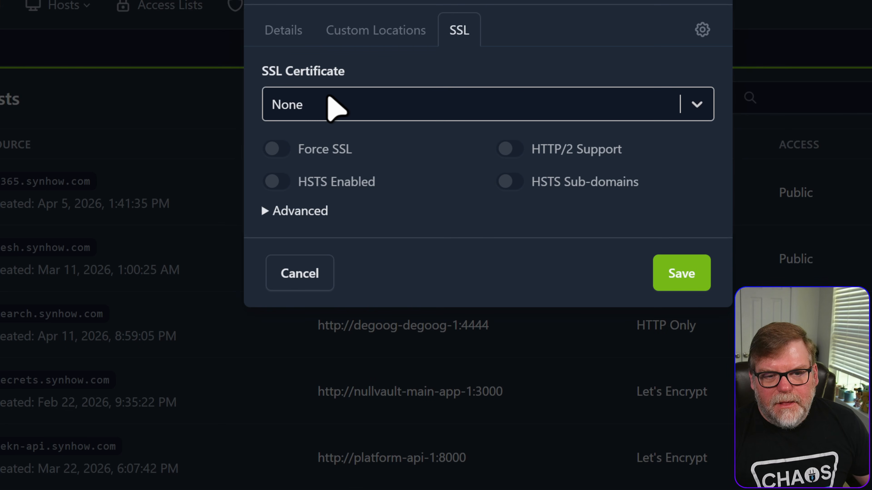
pyautogui.click(343, 110)
pyautogui.click(350, 215)
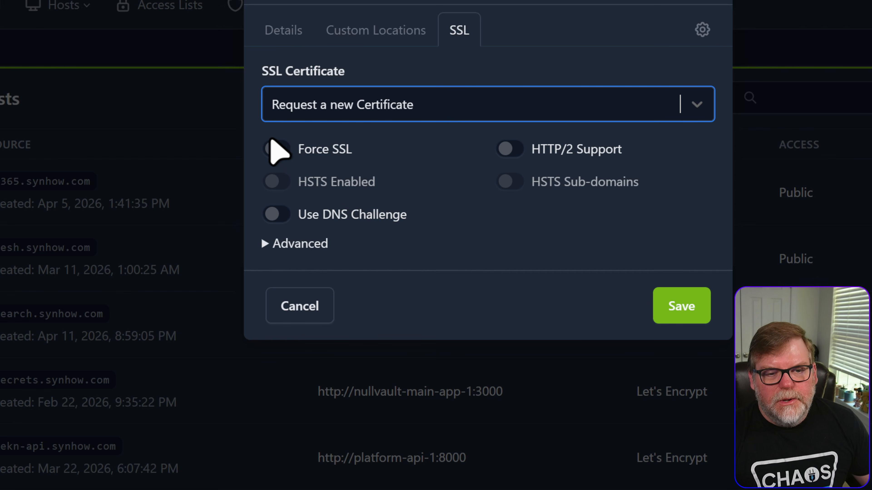
pyautogui.click(273, 146)
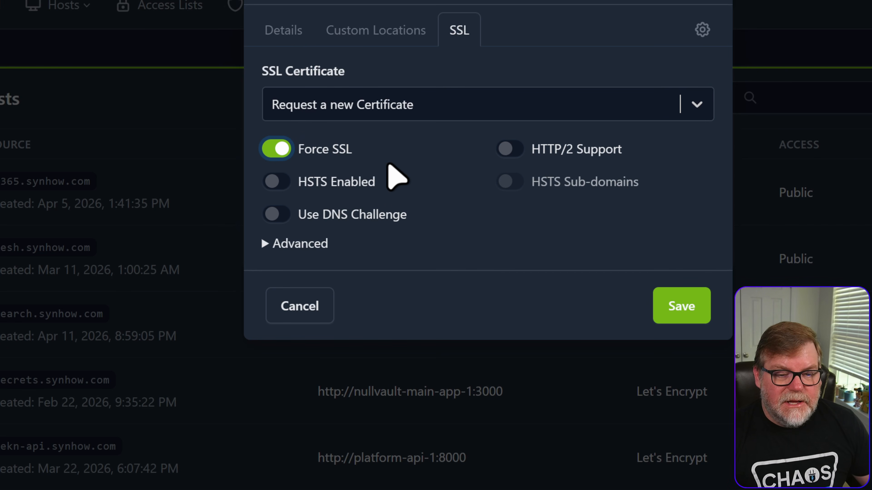
pyautogui.click(682, 308)
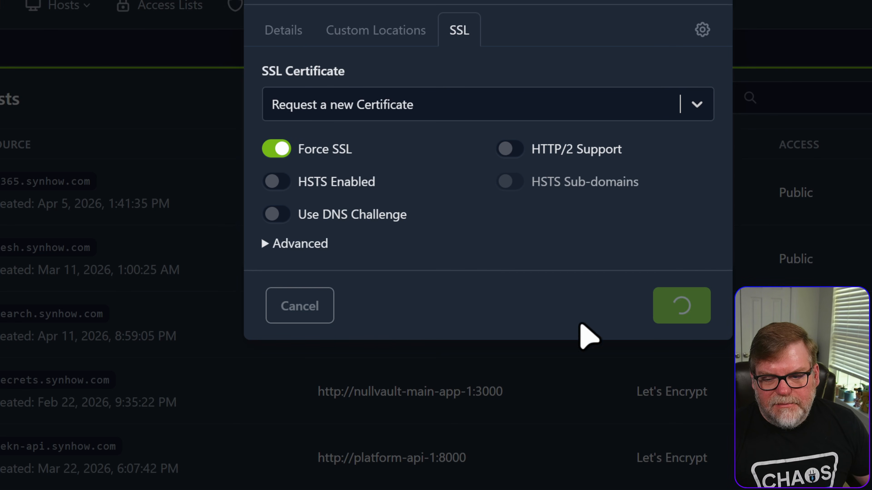
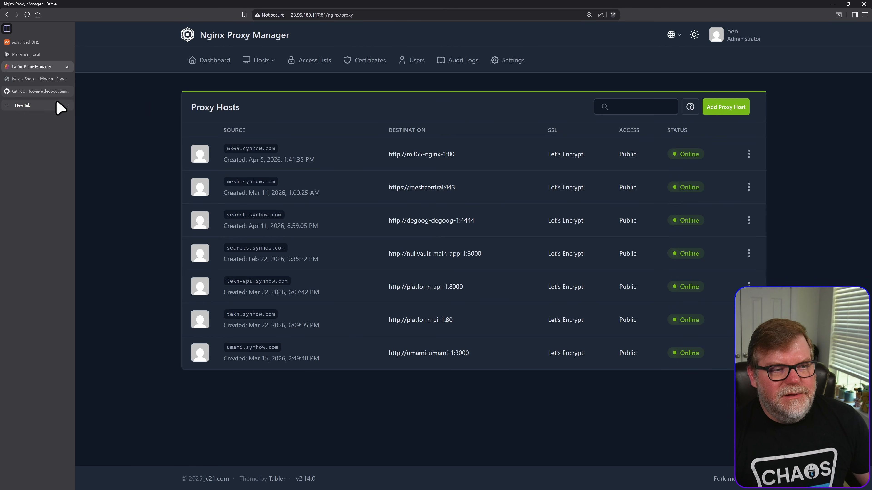
# - Switch to Portainer, filter the containers by nginx, and open the details of the Nginx Proxy Manager container nginx-app-1
pyautogui.click(27, 55)
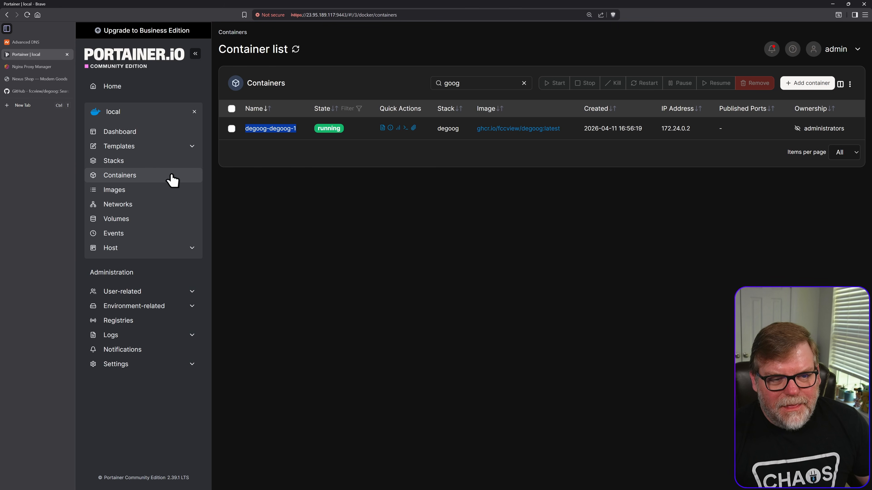
pyautogui.doubleClick(472, 83)
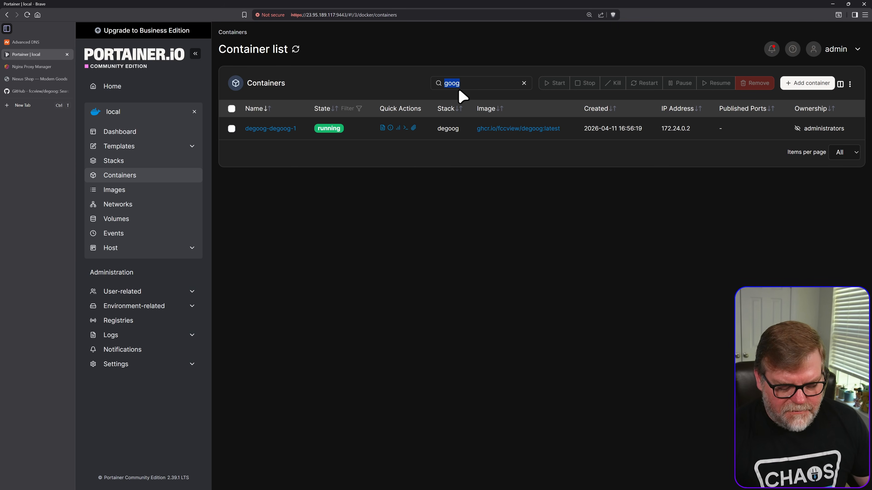
pyautogui.write('nginx')
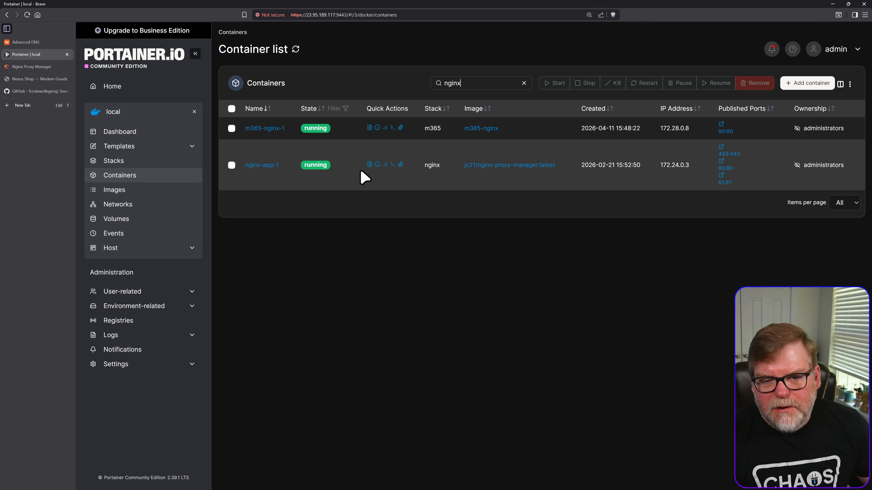
pyautogui.click(264, 166)
# - Connect the nginx-app-1 container to the degoog_default network
pyautogui.scroll(-4, 477, 366)
pyautogui.scroll(-4, 474, 359)
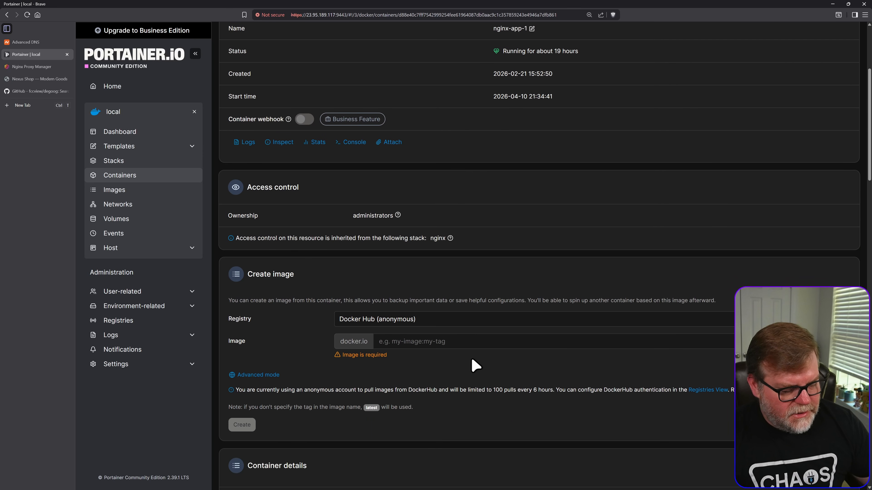
pyautogui.scroll(-15, 474, 365)
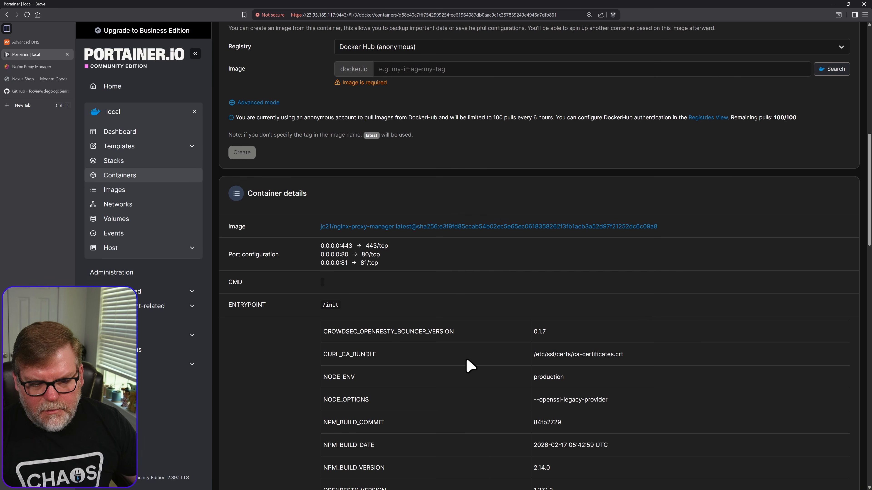
pyautogui.scroll(-15, 527, 406)
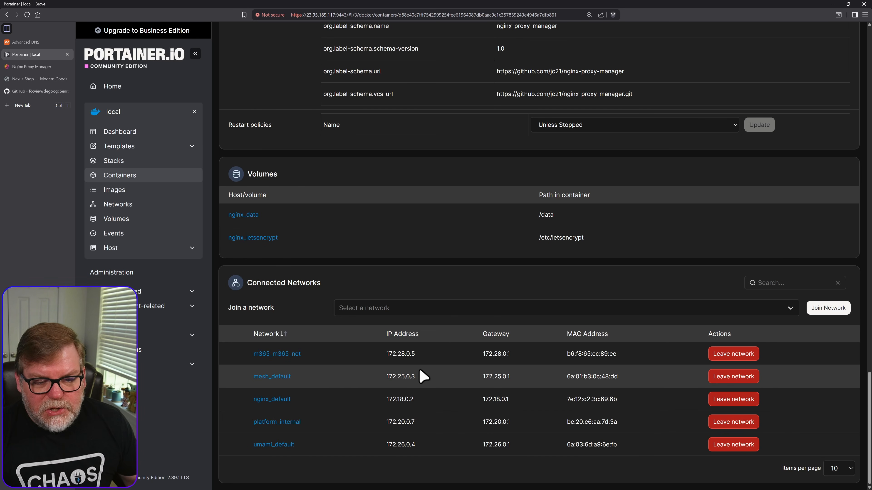
pyautogui.click(380, 311)
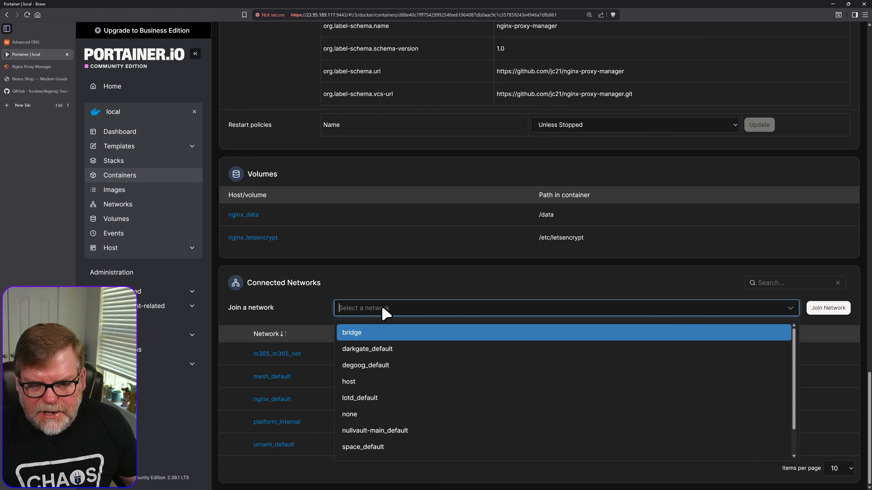
pyautogui.click(398, 366)
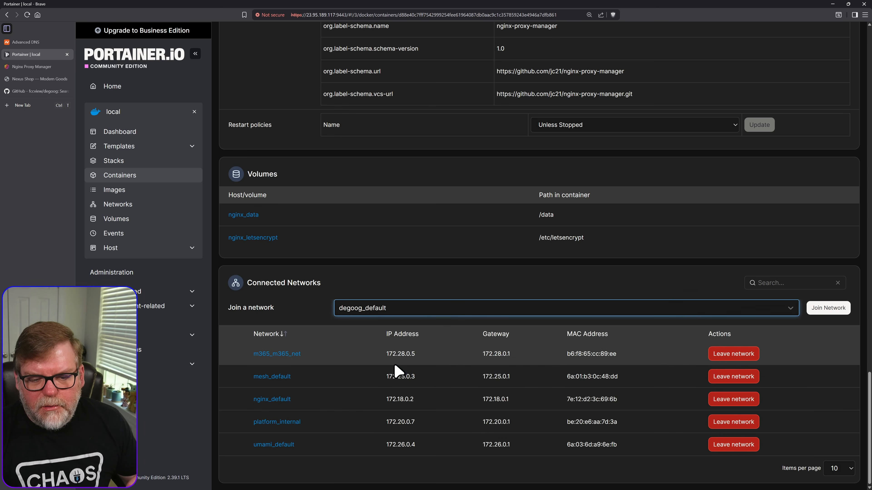
pyautogui.click(817, 309)
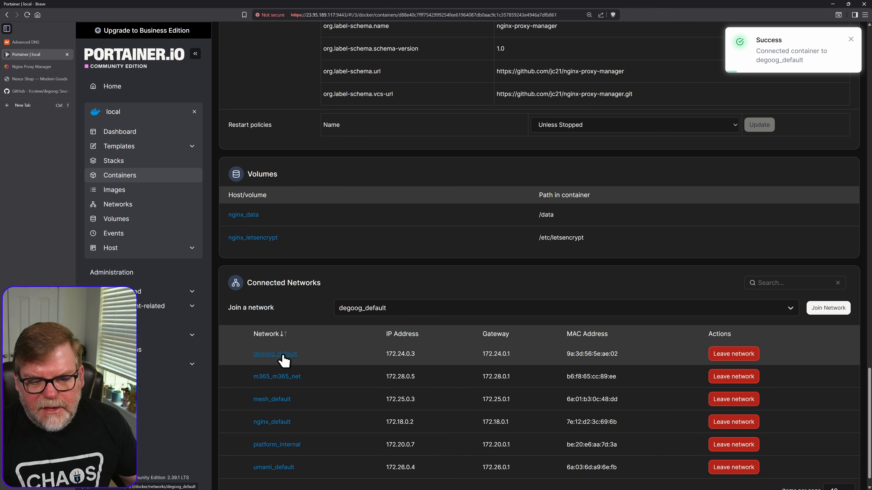
pyautogui.scroll(-1, 279, 360)
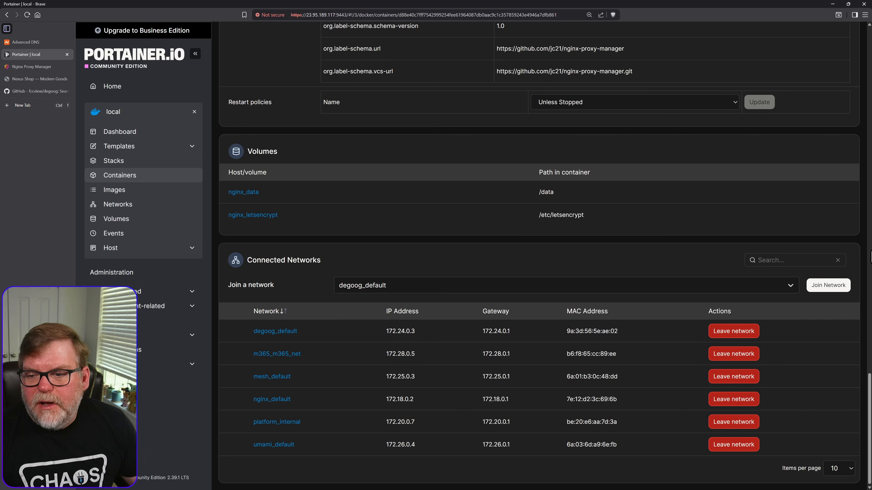
# - Open search.synhow.com from the Nginx Proxy Manager host list and unlock degoog's settings with the settings password
pyautogui.click(24, 67)
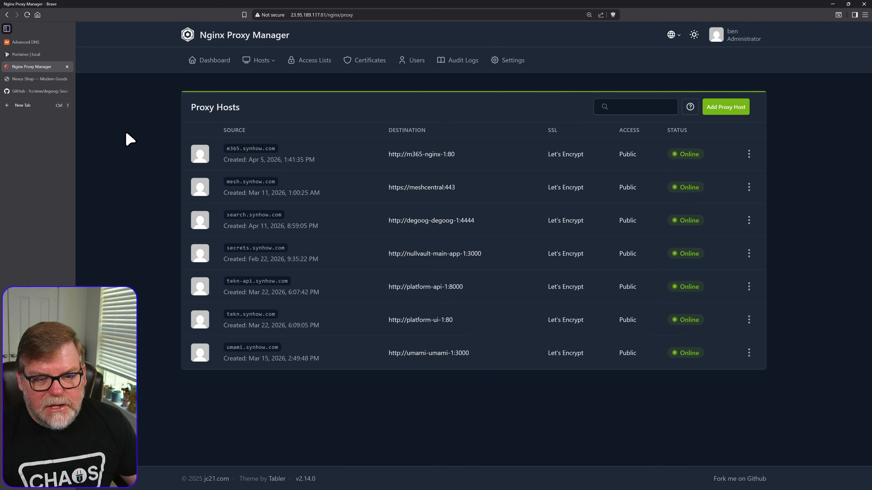
pyautogui.click(249, 216)
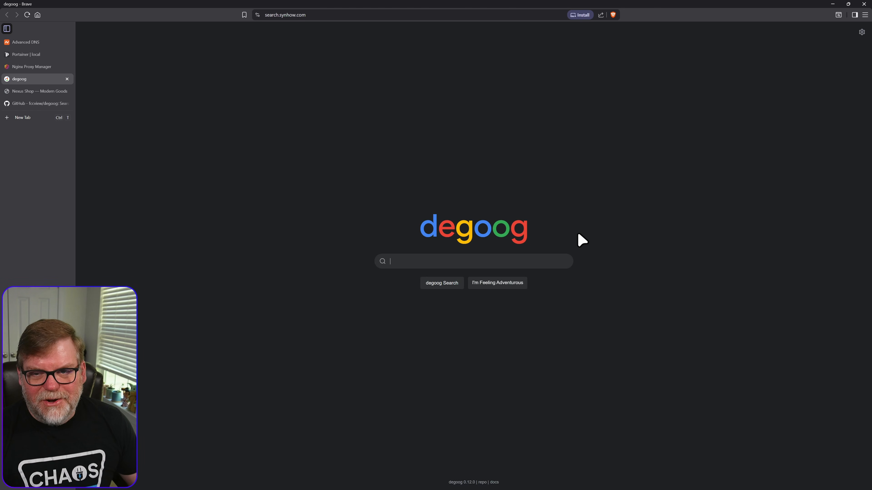
pyautogui.click(862, 33)
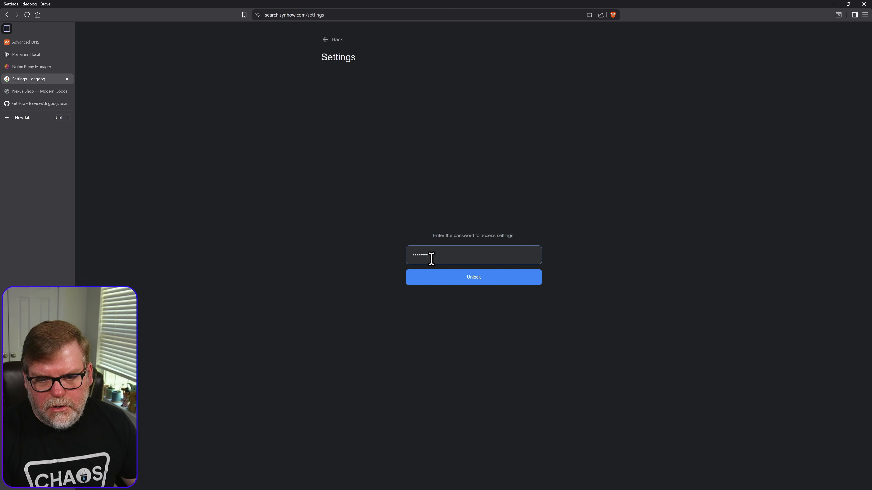
pyautogui.press('Return')
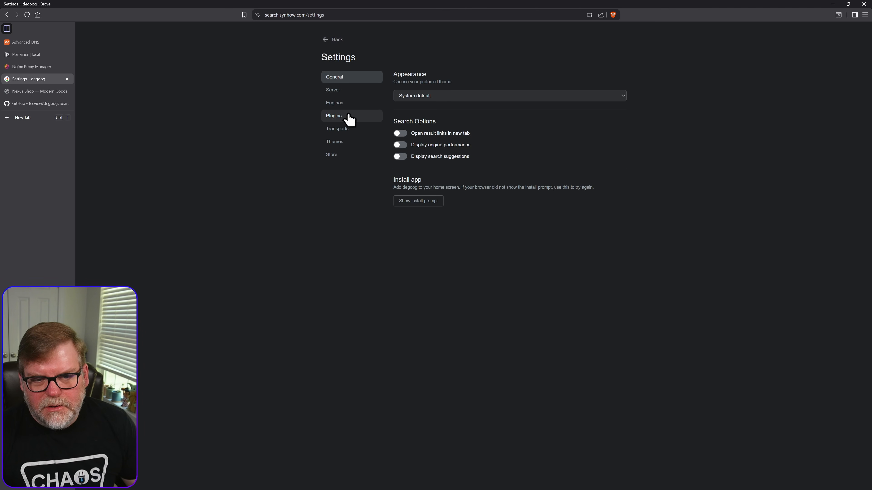
# - In degoog's store, filter the catalog to themes and install the Pokemon theme
pyautogui.click(339, 159)
pyautogui.click(598, 169)
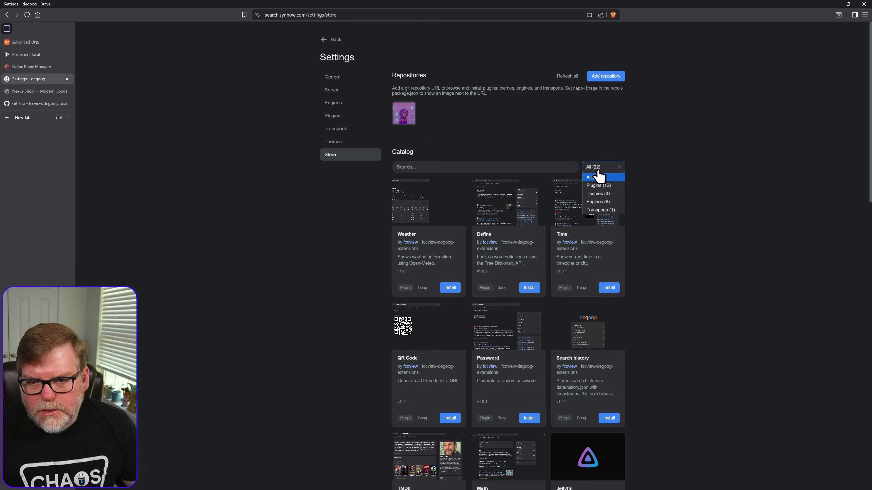
pyautogui.click(598, 193)
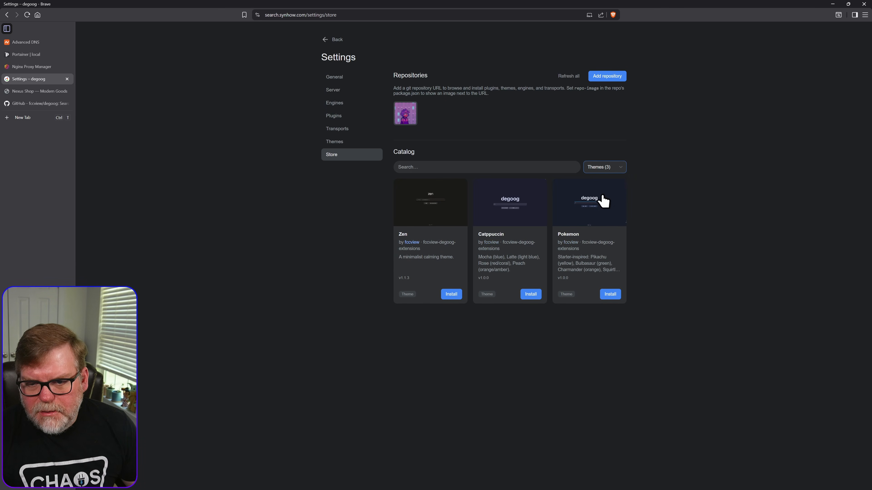
pyautogui.click(610, 294)
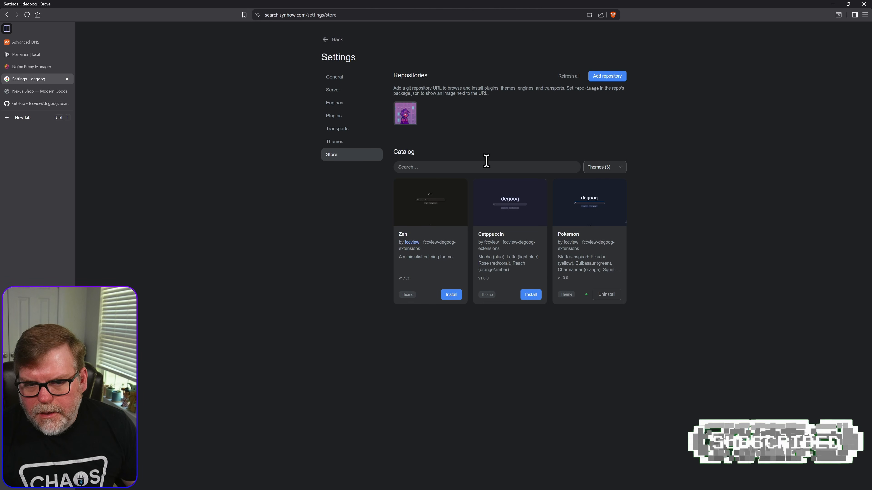
# - Configure the installed Pokemon theme with the Squirtle flavor, save it, and apply the theme
pyautogui.click(338, 142)
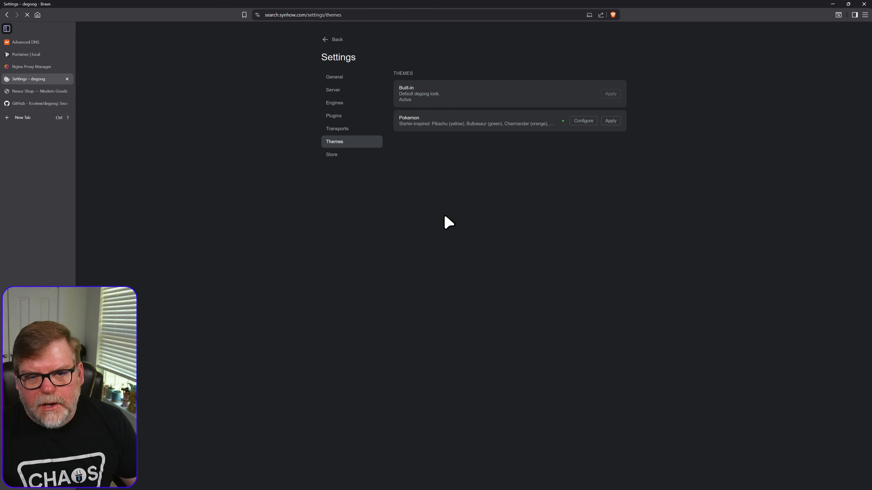
pyautogui.click(573, 124)
pyautogui.click(491, 247)
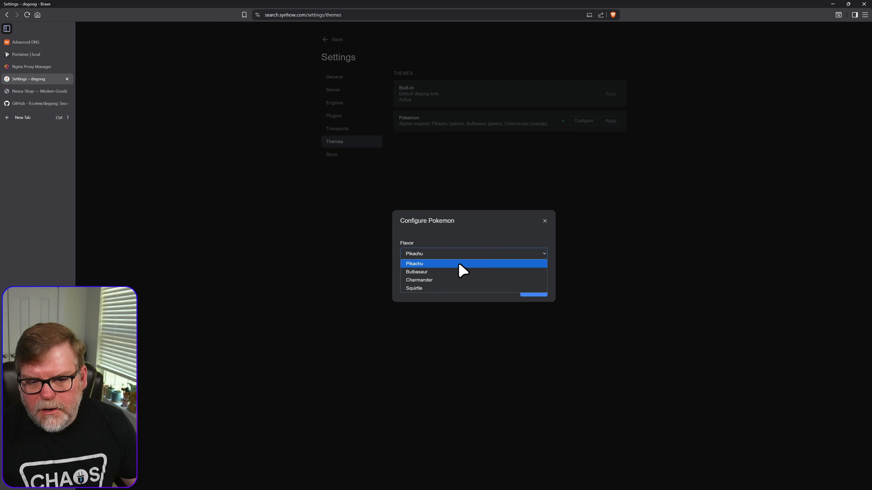
pyautogui.click(442, 292)
pyautogui.click(538, 294)
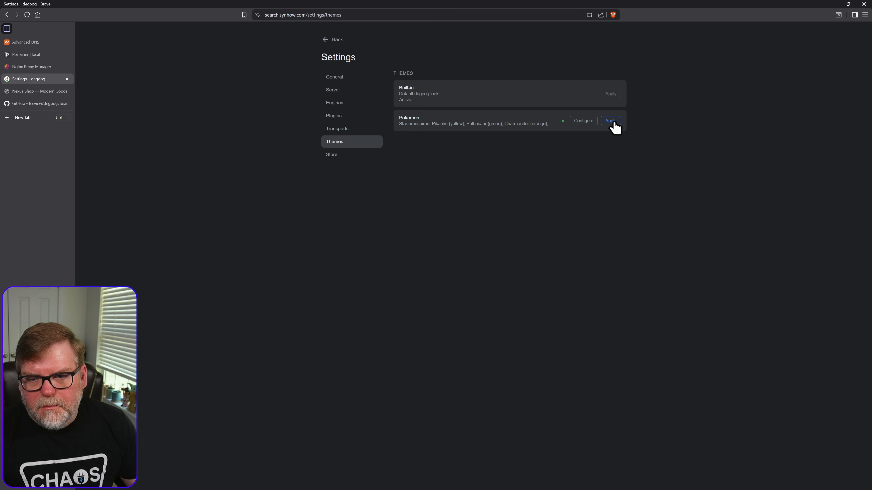
pyautogui.click(613, 123)
# - Install the Password, Weather and Time plugins from degoog's store, confirming each installation
pyautogui.click(340, 116)
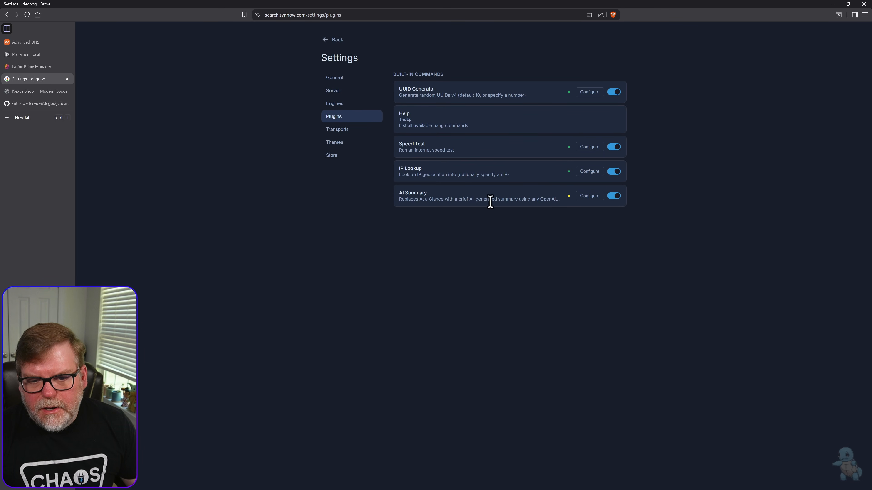
pyautogui.click(332, 155)
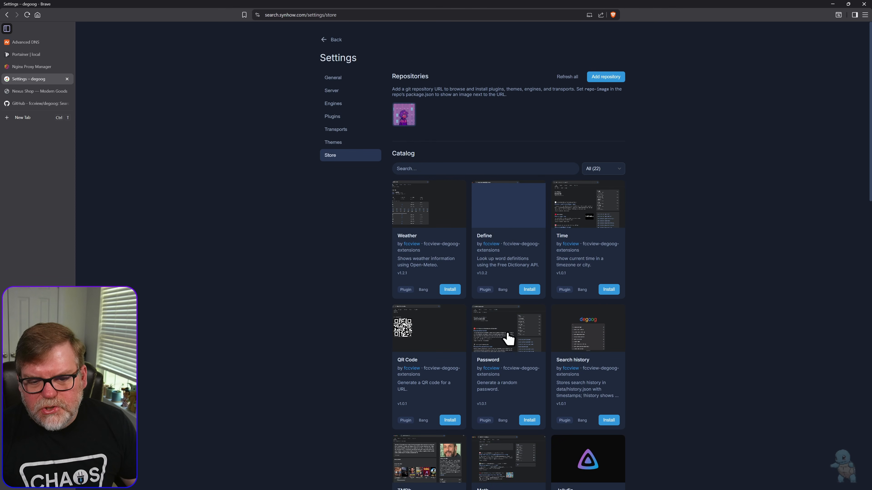
pyautogui.scroll(-4, 502, 347)
pyautogui.click(529, 284)
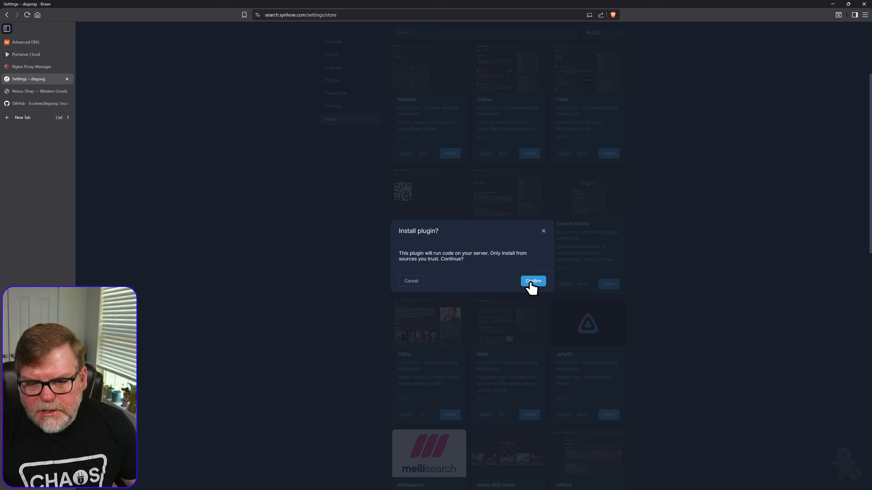
pyautogui.click(532, 284)
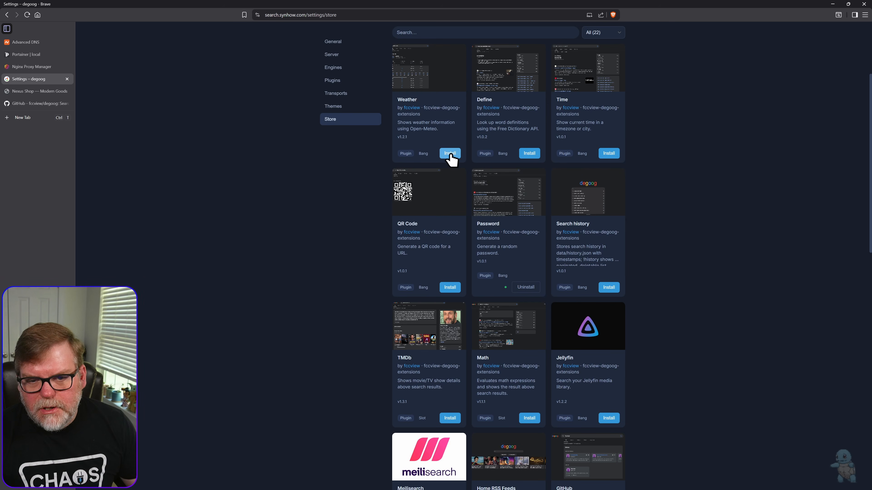
pyautogui.click(450, 153)
pyautogui.click(531, 283)
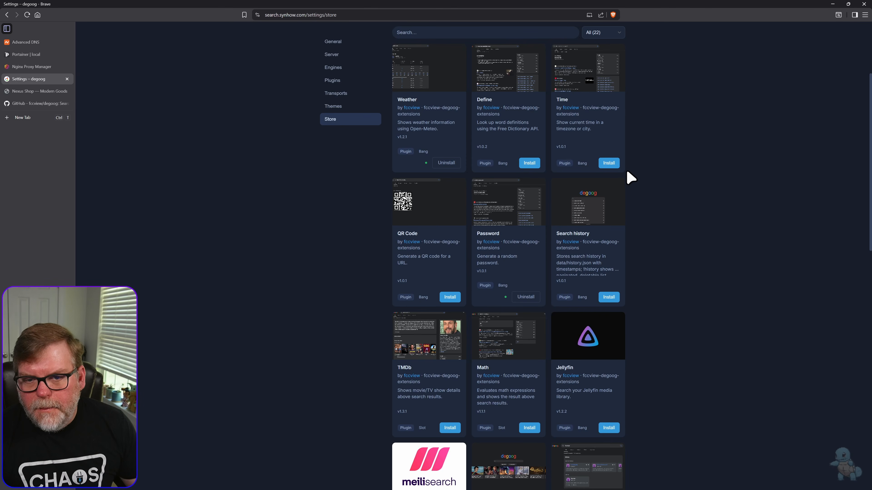
pyautogui.click(608, 163)
pyautogui.click(528, 285)
# - Install the Math plugin and the DuckDuckGo Images engine from the store catalog
pyautogui.scroll(-1, 595, 321)
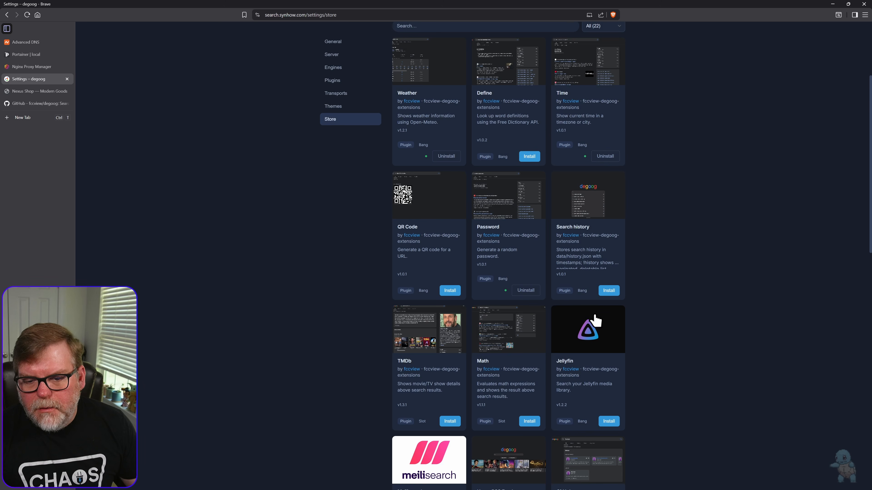
pyautogui.scroll(-5, 595, 321)
pyautogui.click(531, 226)
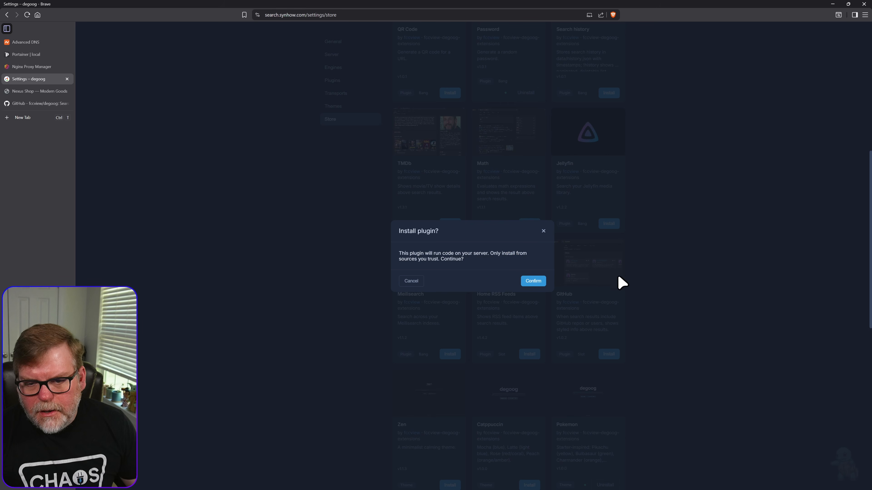
pyautogui.click(538, 285)
pyautogui.scroll(-6, 643, 382)
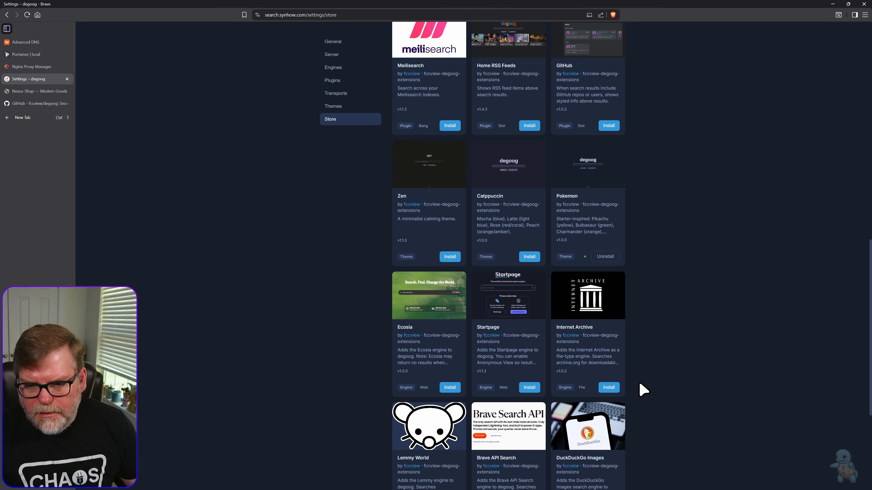
pyautogui.scroll(-2, 638, 384)
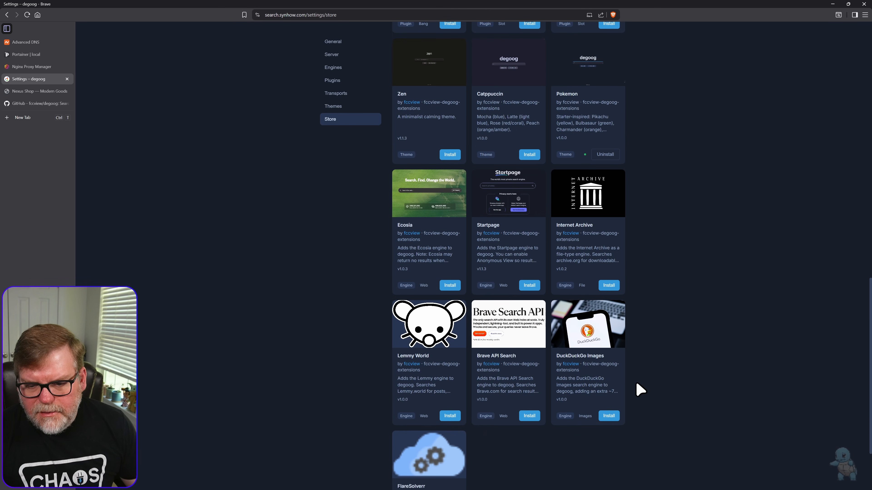
pyautogui.click(607, 417)
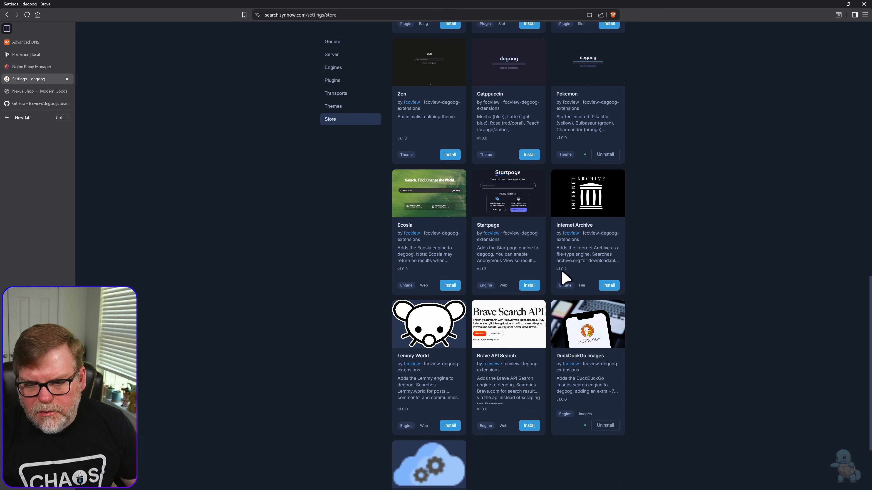
# - Review the search engines enabled in degoog's settings and return to the search home page
pyautogui.moveTo(869, 339); pyautogui.dragTo(862, 49)
pyautogui.click(341, 105)
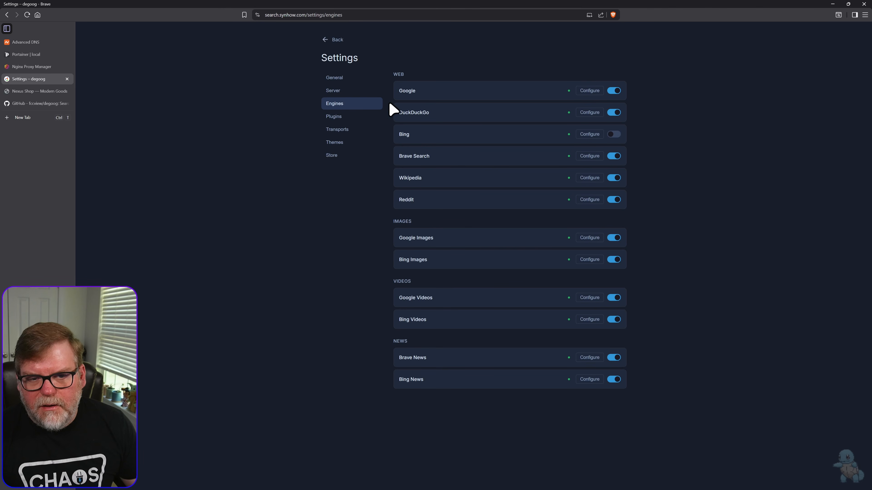
pyautogui.click(333, 40)
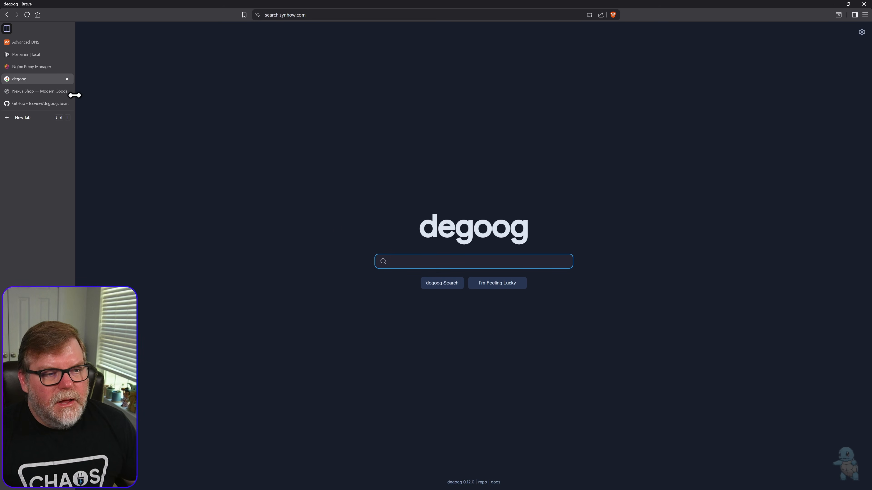
# - Switch to Portainer and open the degoog stack's details from the stacks list
pyautogui.click(30, 54)
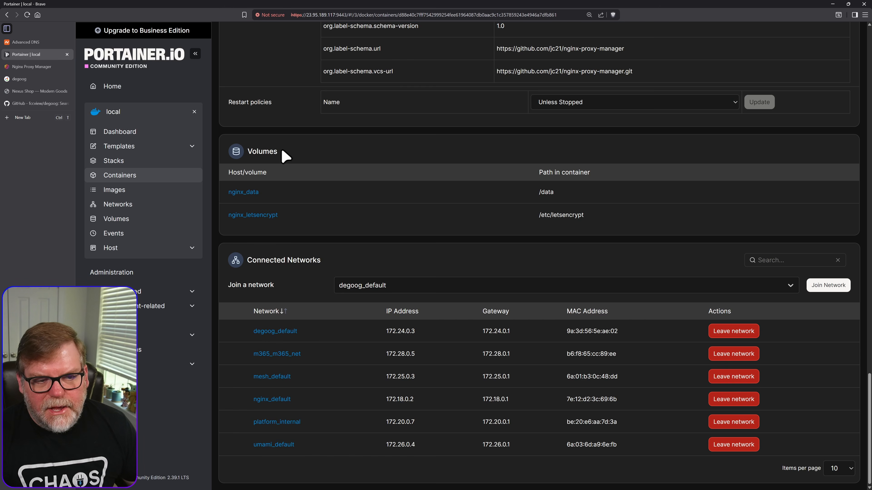
pyautogui.click(114, 161)
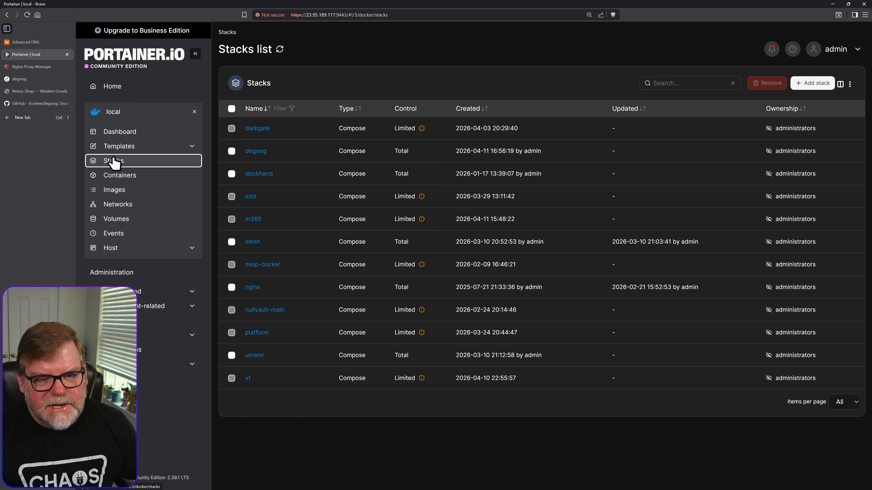
pyautogui.click(256, 151)
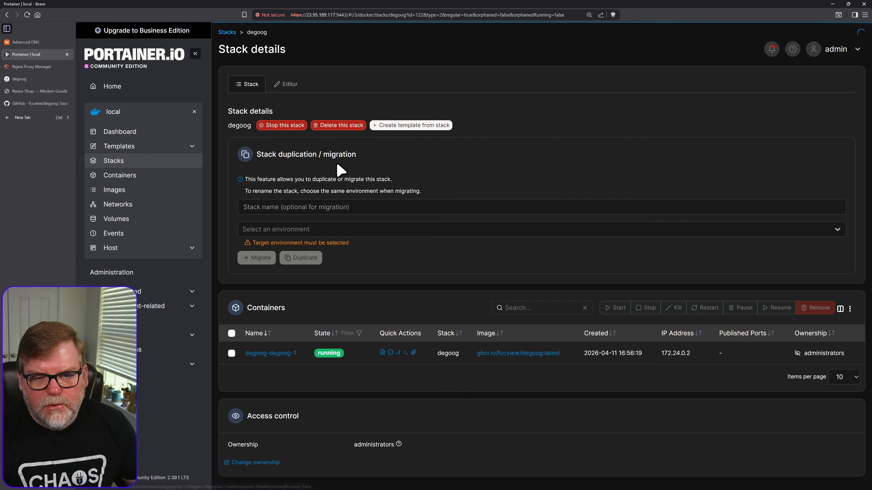
# - Set DEGOOG_PUBLIC_INSTANCE to 1 in the degoog stack's compose file and update the stack with re-pull image and redeploy enabled
pyautogui.click(286, 85)
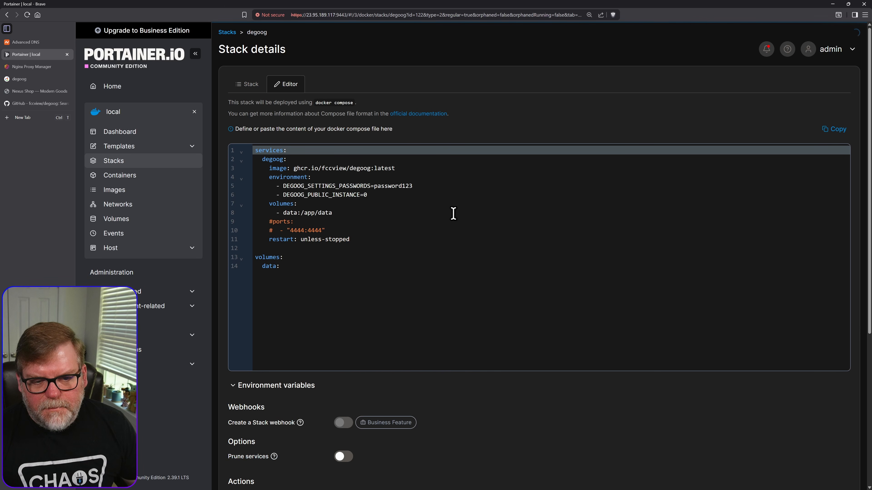
pyautogui.click(388, 196)
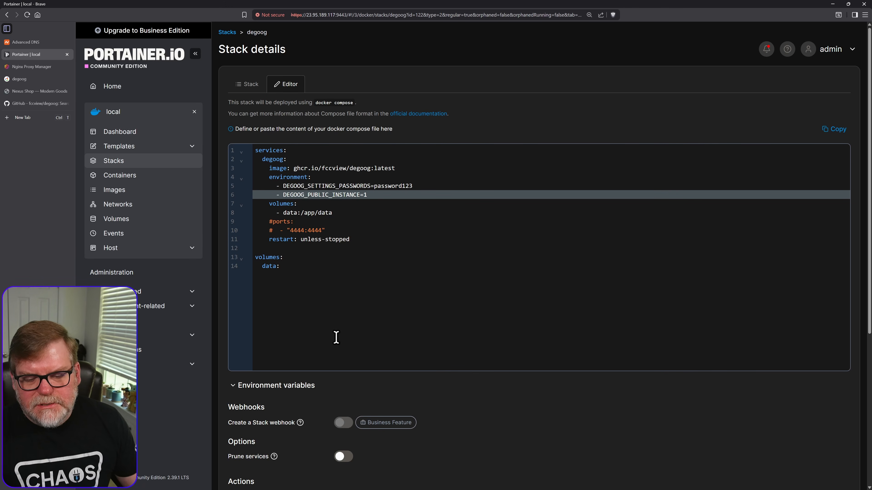
pyautogui.scroll(-5, 452, 414)
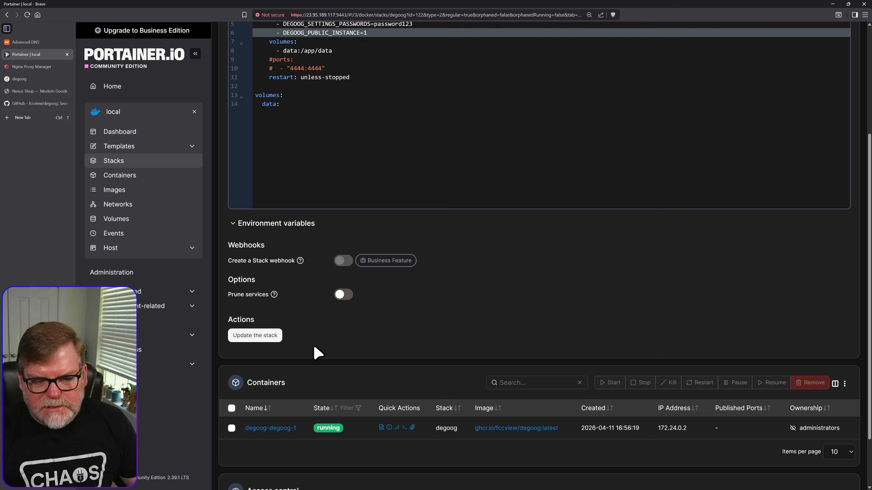
pyautogui.click(258, 338)
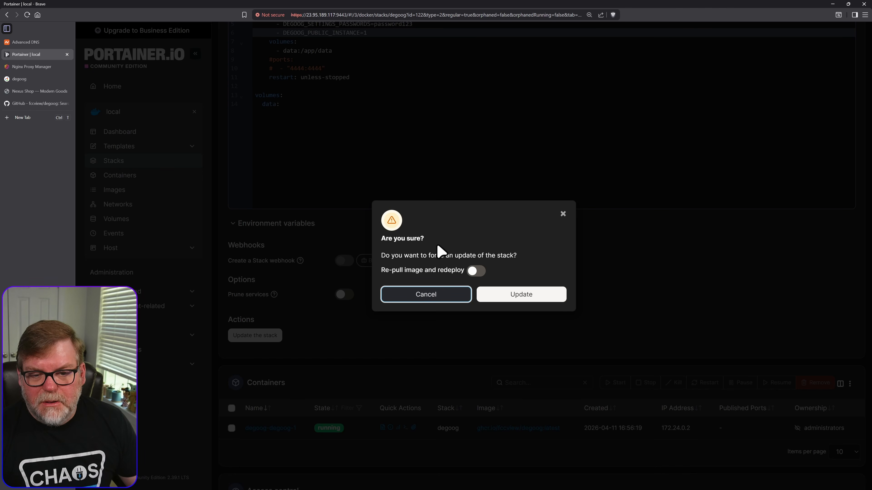
pyautogui.click(473, 272)
pyautogui.click(526, 300)
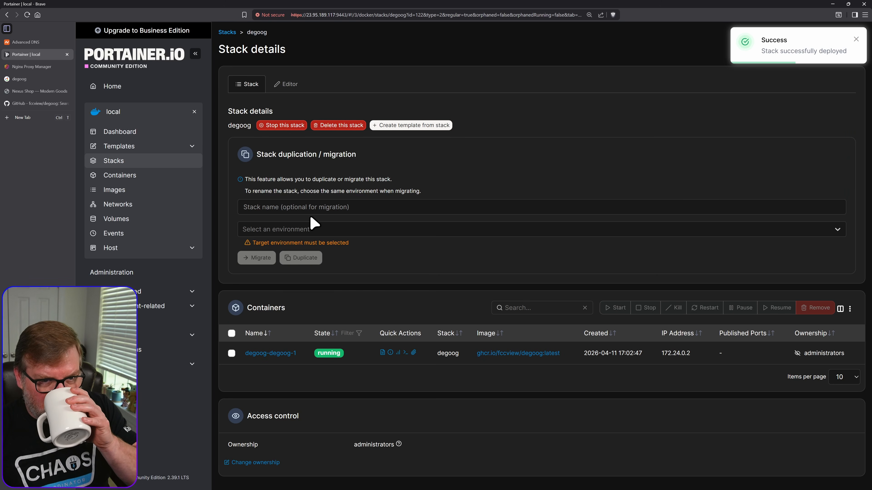
# - Switch to the degoog site, reload it, check its settings page and return to the search home page
pyautogui.click(20, 79)
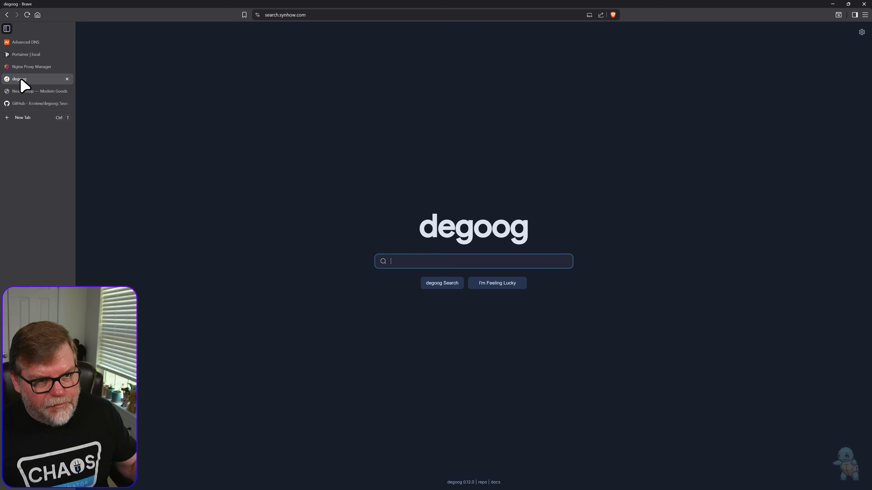
pyautogui.click(26, 15)
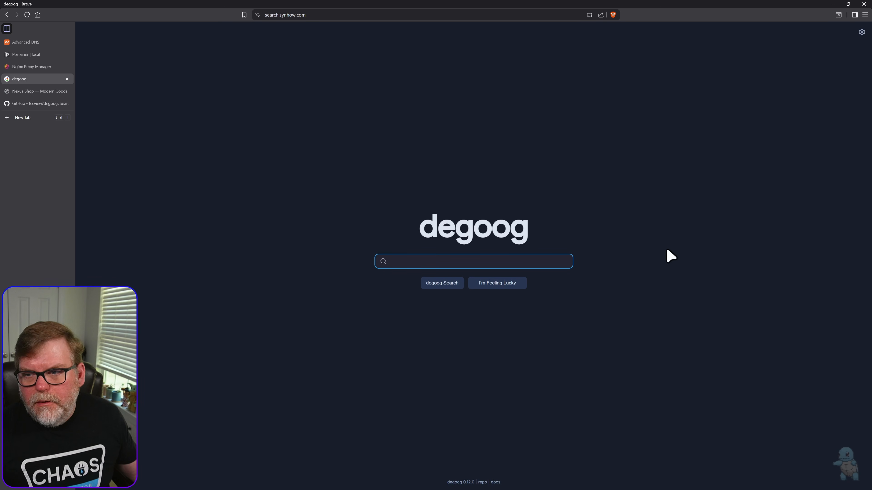
pyautogui.click(862, 32)
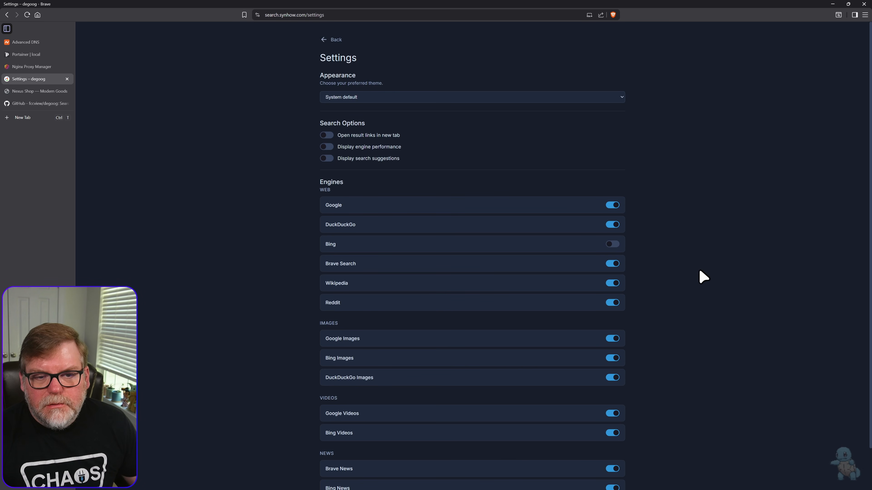
pyautogui.tripleClick(255, 147)
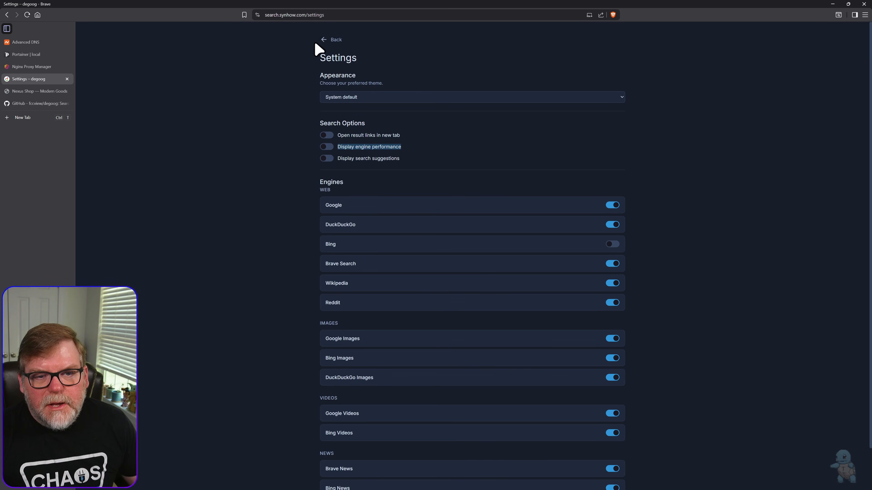
pyautogui.click(323, 35)
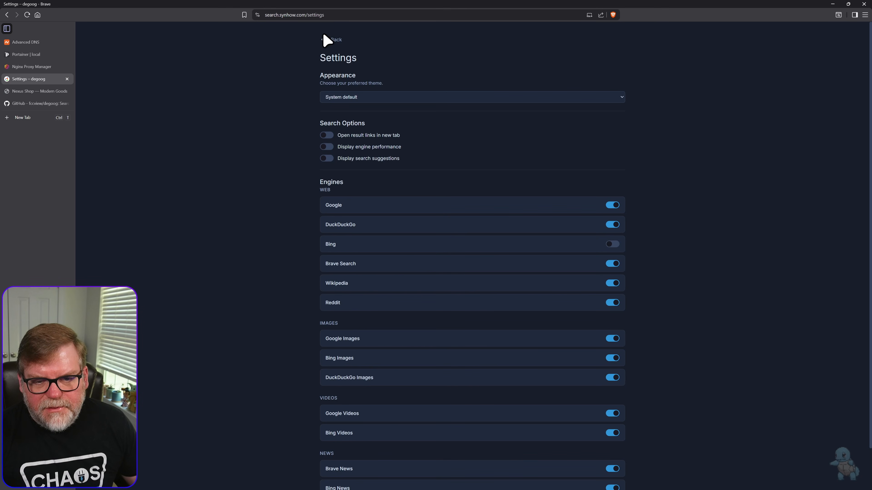
pyautogui.click(329, 41)
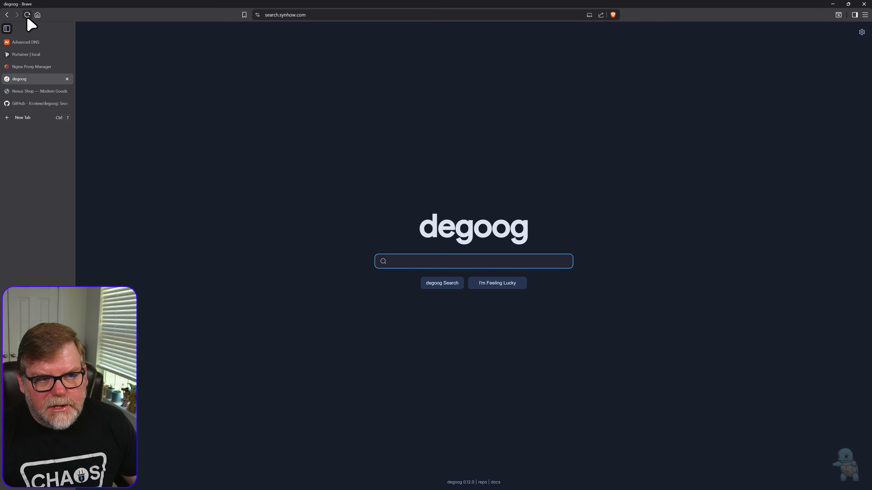
# - Reload the search home page and examine which options and engine lists the public settings page offers
pyautogui.click(27, 15)
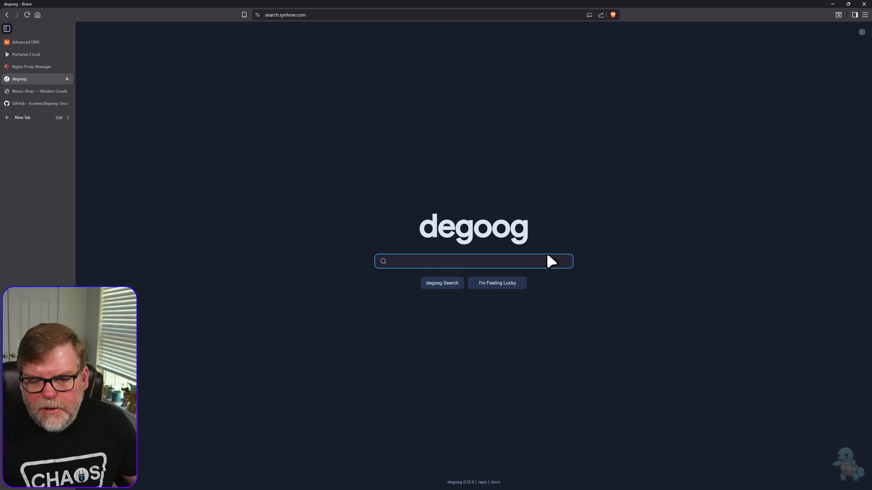
pyautogui.click(862, 32)
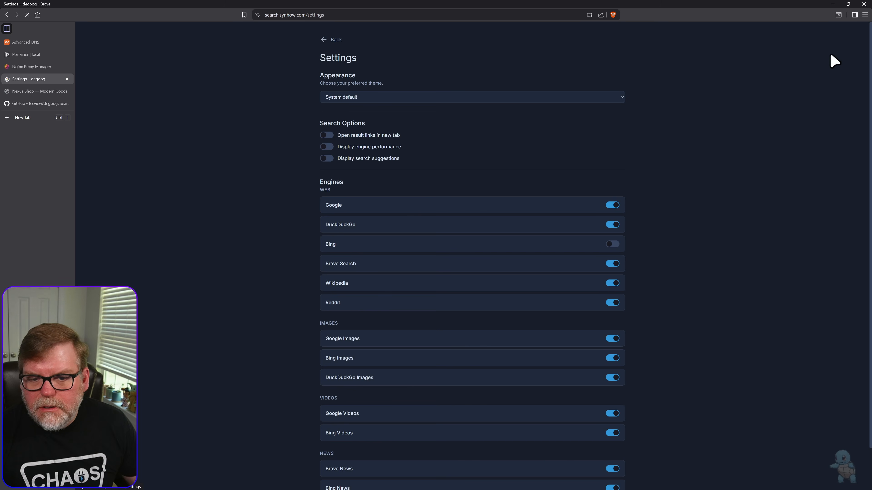
pyautogui.scroll(-1, 391, 261)
pyautogui.scroll(1, 412, 289)
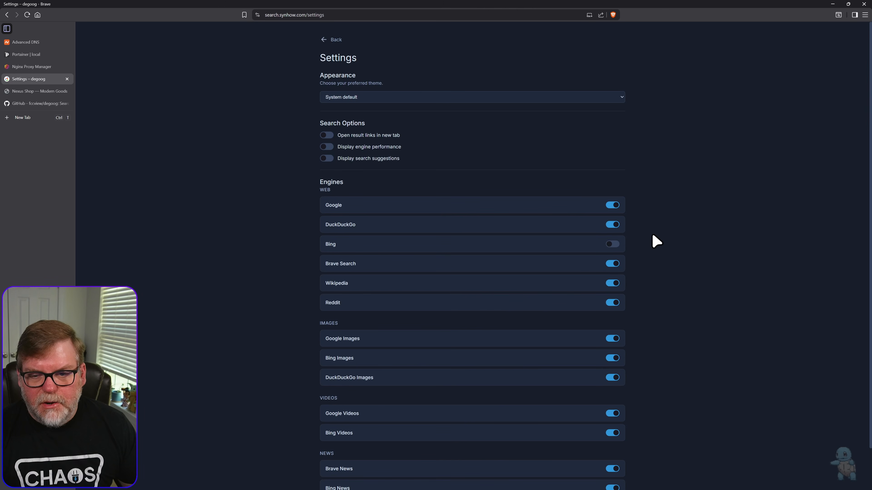
# - Disable the Google and DuckDuckGo web engines and reload the settings page to check whether the choices persist
pyautogui.click(612, 210)
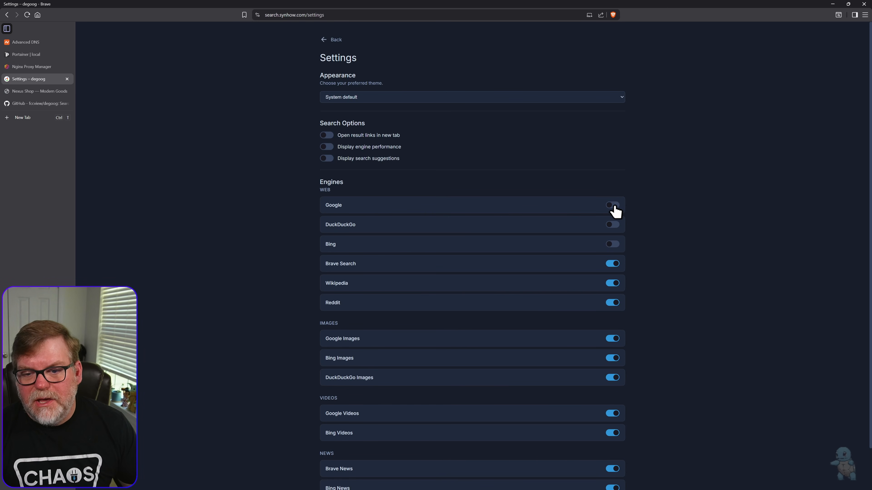
pyautogui.click(27, 14)
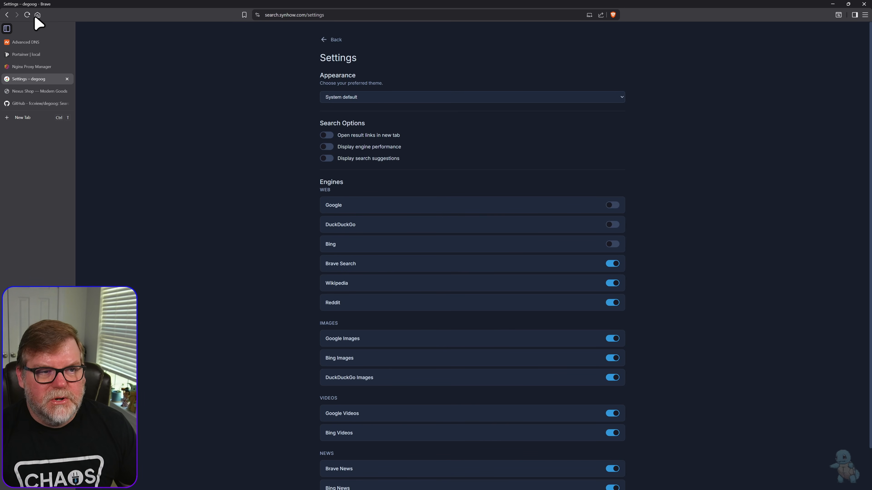
pyautogui.click(28, 15)
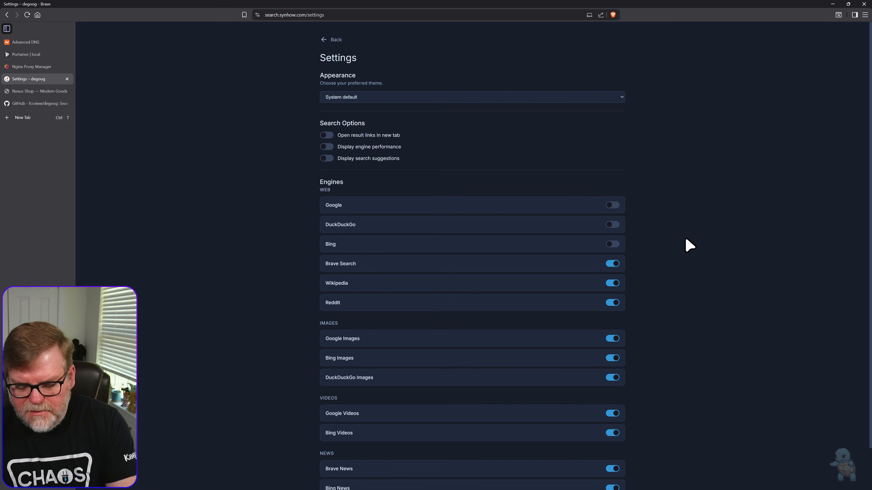
# - Clear the stored site data for search.synhow.com with the browser's developer tools and close them
pyautogui.press('F12')
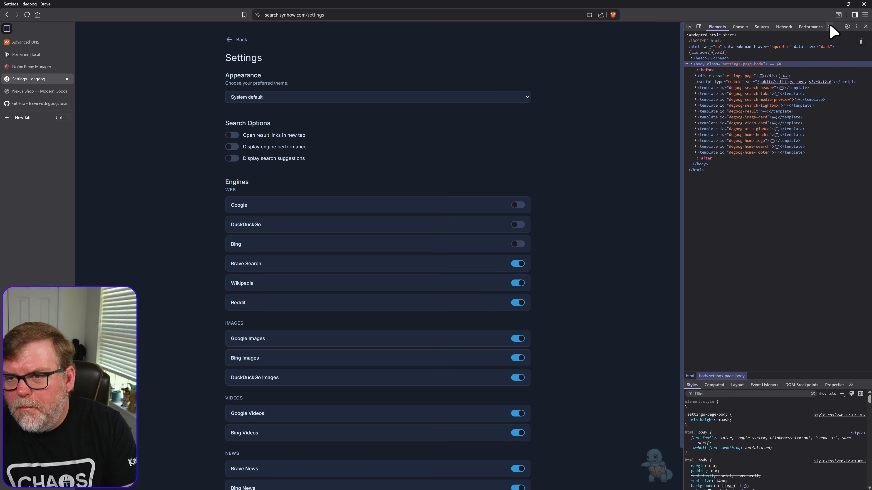
pyautogui.click(829, 26)
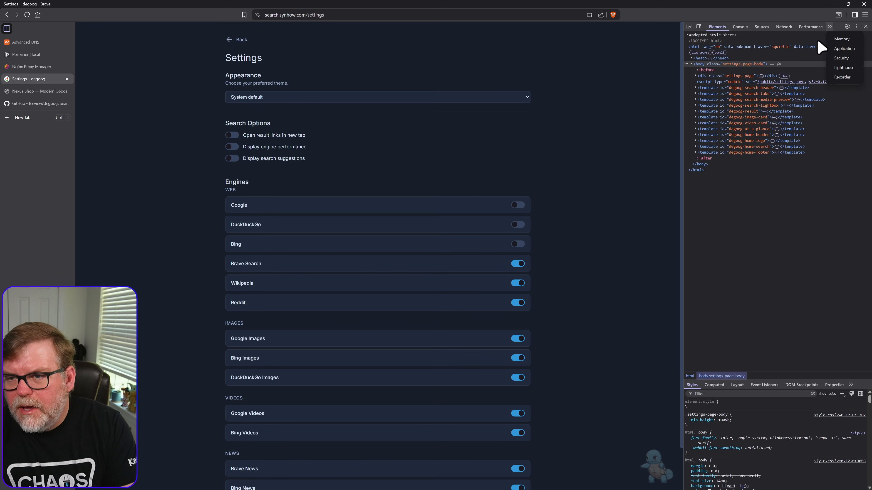
pyautogui.click(845, 49)
pyautogui.click(742, 60)
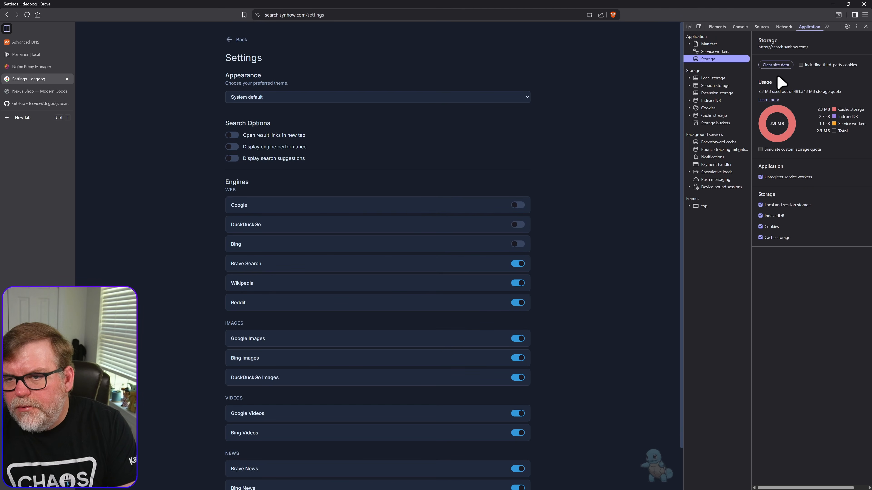
pyautogui.click(775, 65)
pyautogui.click(866, 26)
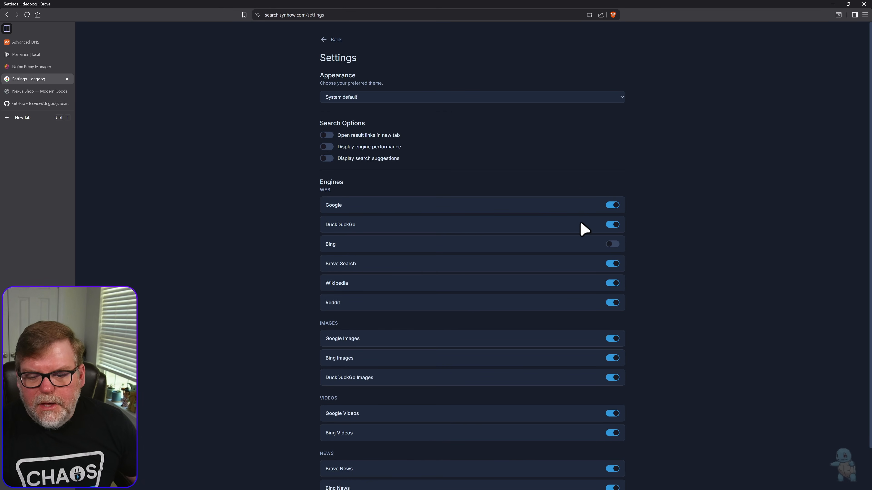
# - Leave the settings page for the search home page and run a web search for "synacktime"
pyautogui.click(357, 98)
pyautogui.click(285, 62)
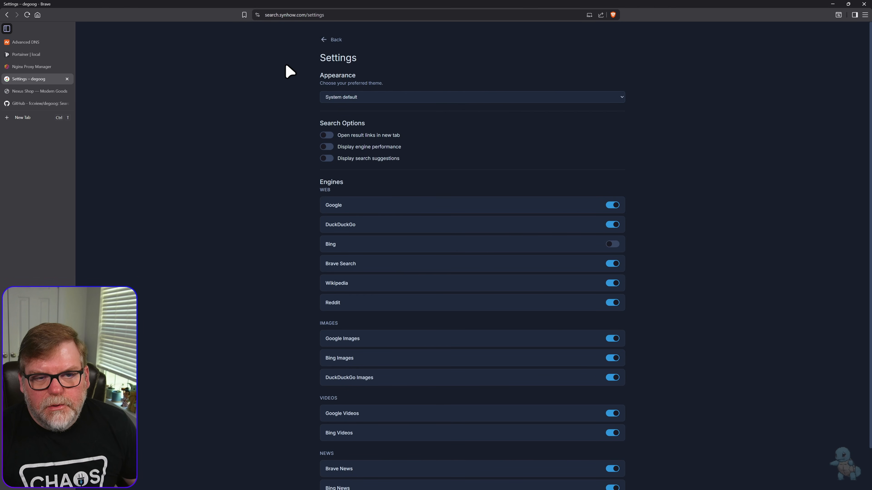
pyautogui.click(331, 41)
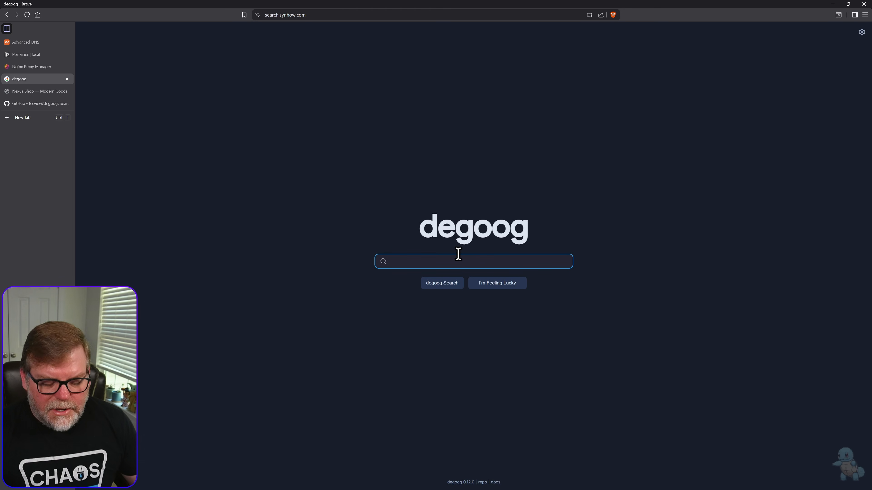
pyautogui.write('synacktim')
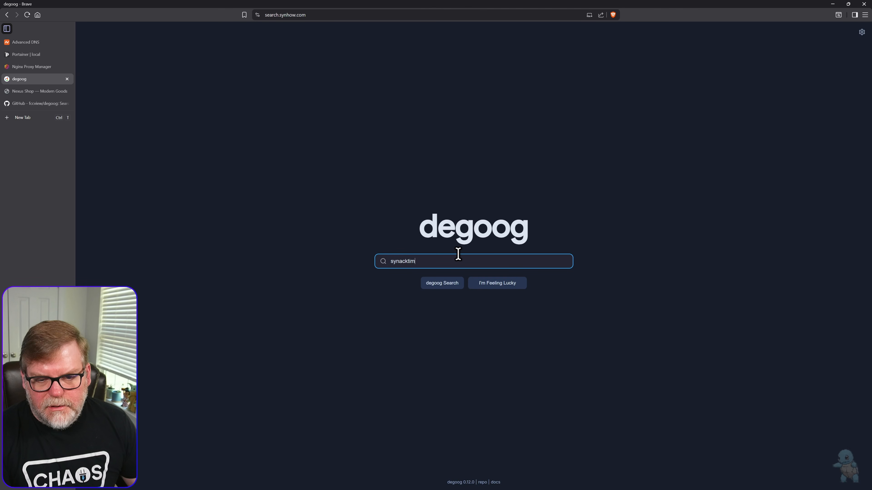
pyautogui.write('e')
pyautogui.press('Return')
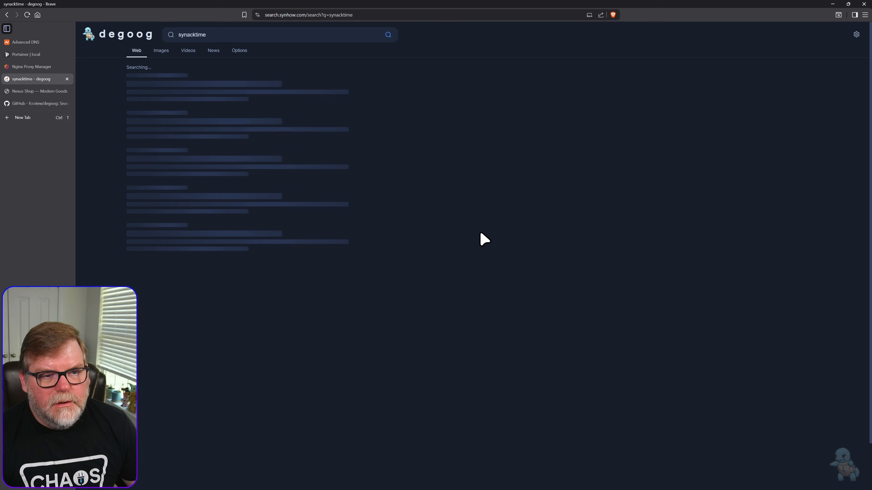